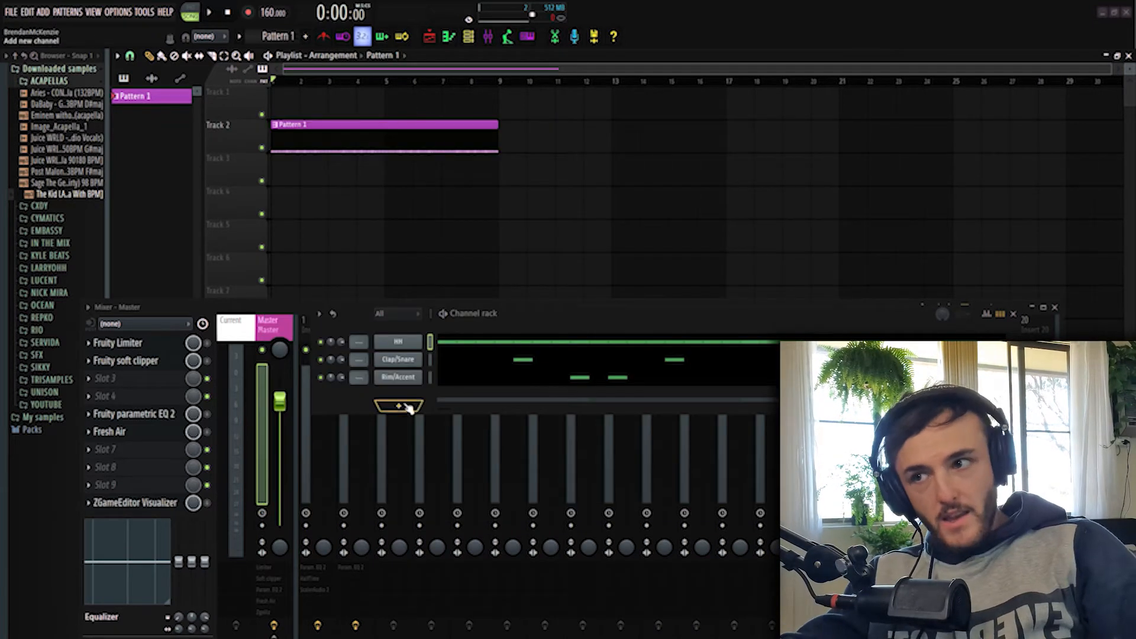
# - Add a FLEX channel to the channel rack and list the presets of all packs
pyautogui.click(399, 406)
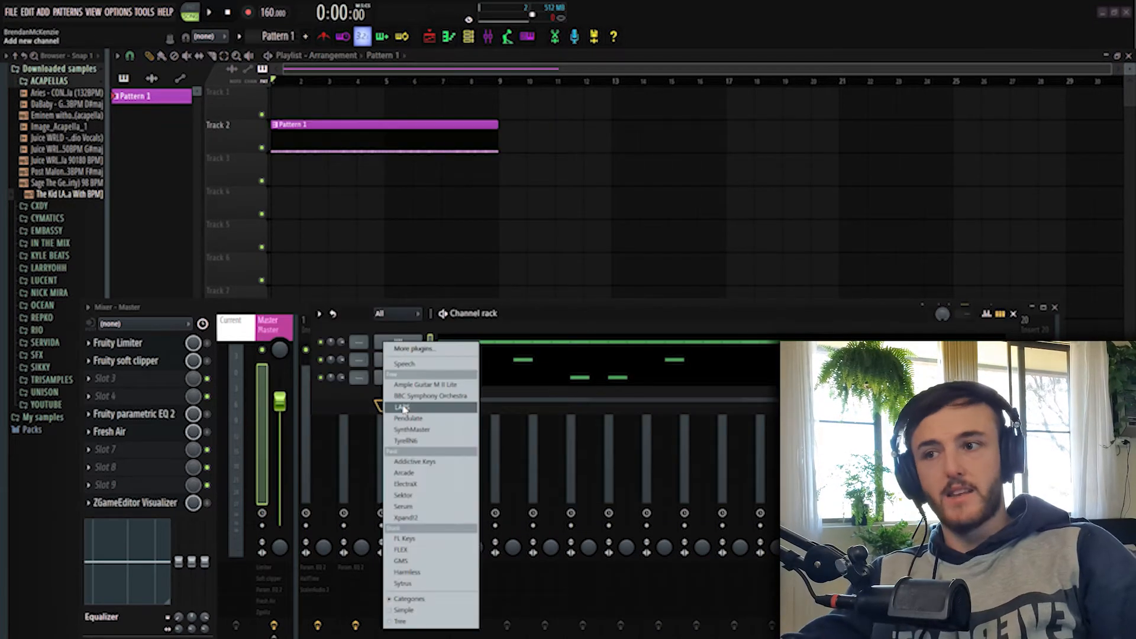
pyautogui.click(413, 550)
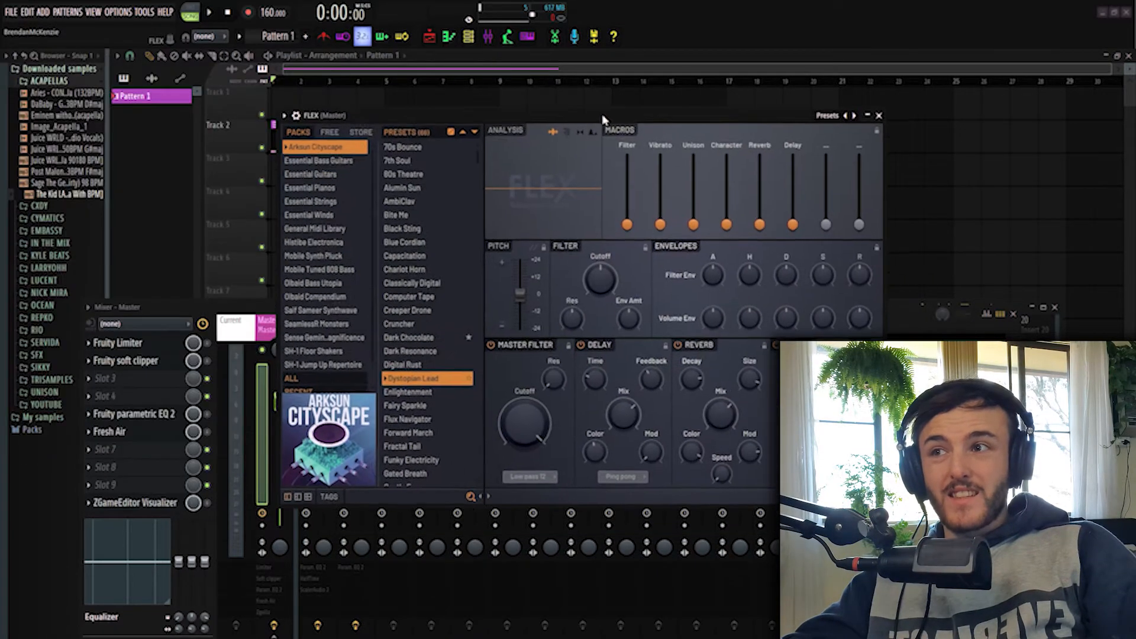
pyautogui.click(291, 378)
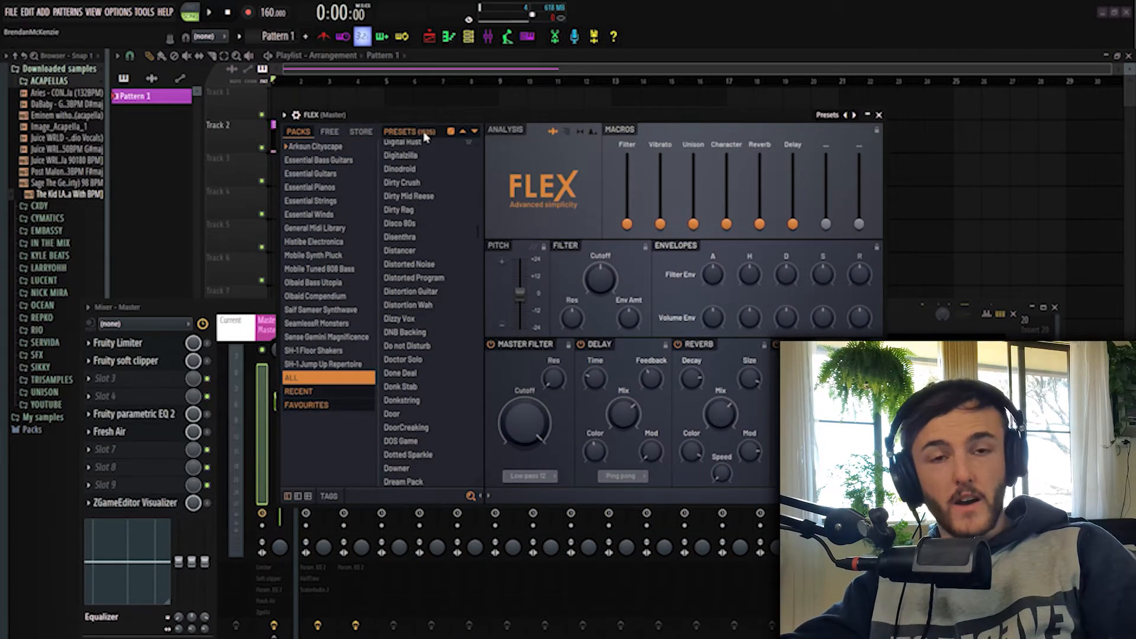
pyautogui.scroll(-12, 425, 329)
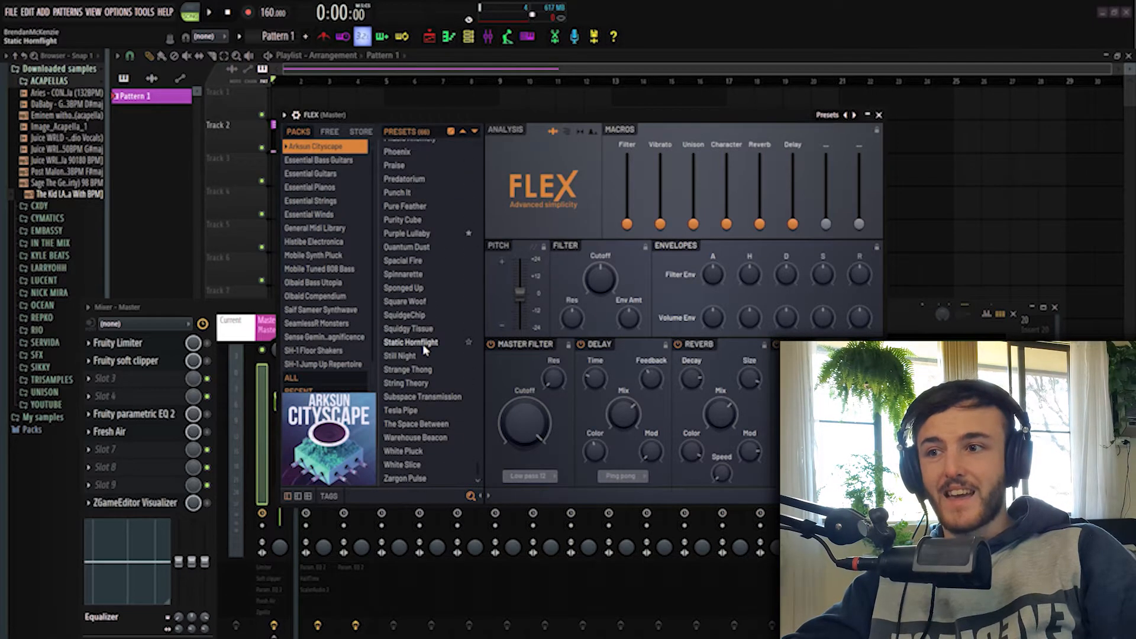
pyautogui.click(291, 377)
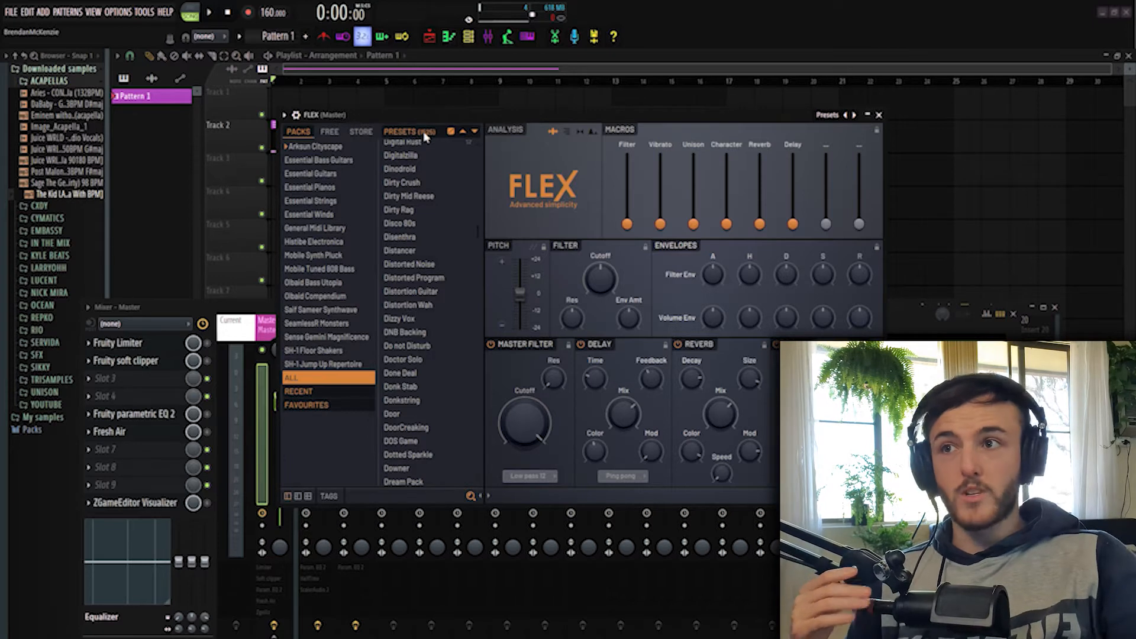
pyautogui.scroll(-6, 423, 154)
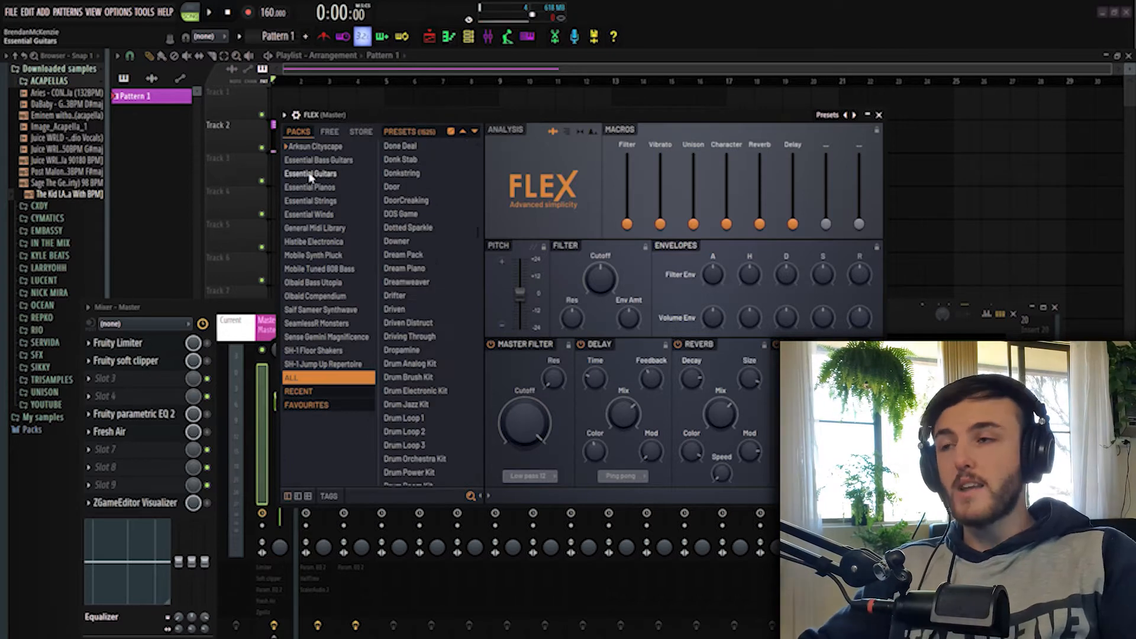
# - Browse the Essential Pianos, Strings and Winds packs and load the Stage Grand preset from Essential Pianos
pyautogui.click(307, 188)
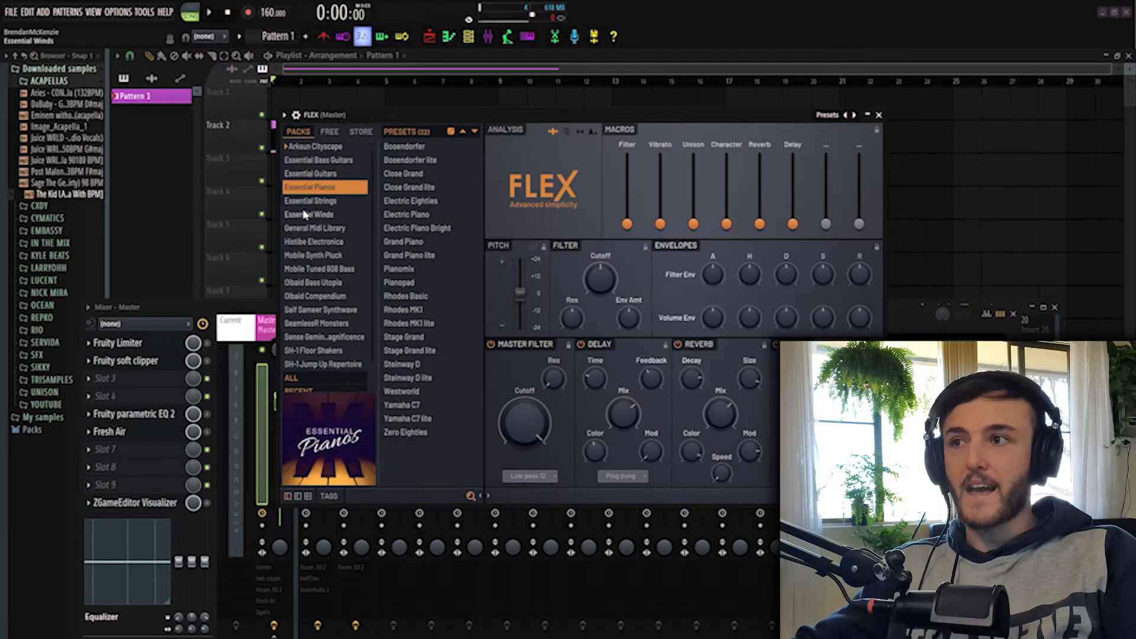
pyautogui.click(314, 201)
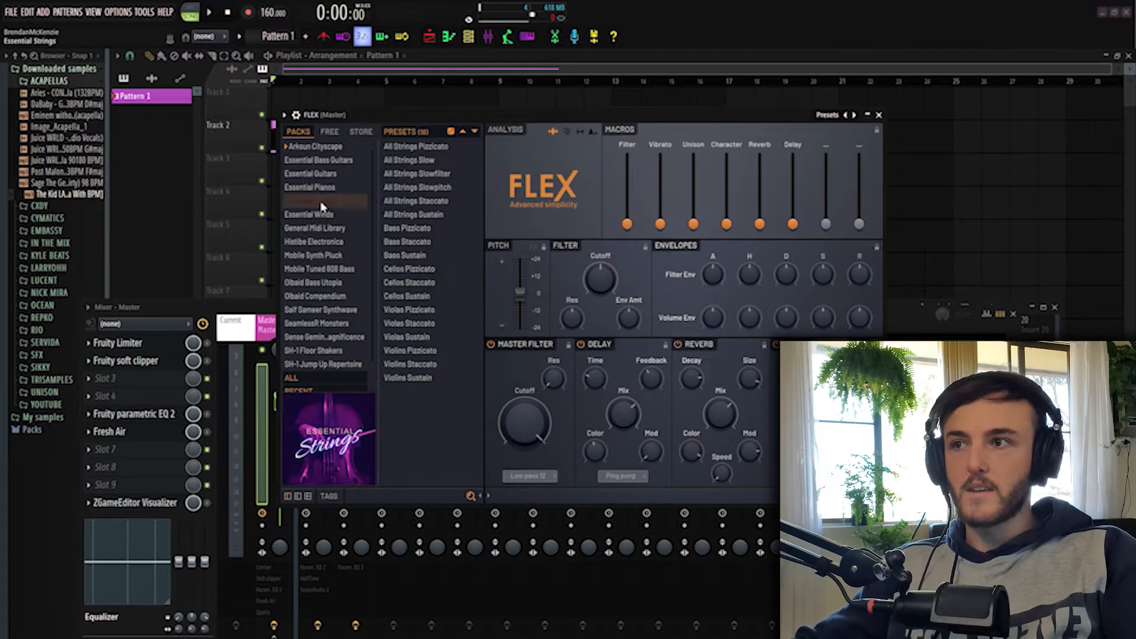
pyautogui.click(314, 214)
pyautogui.click(312, 189)
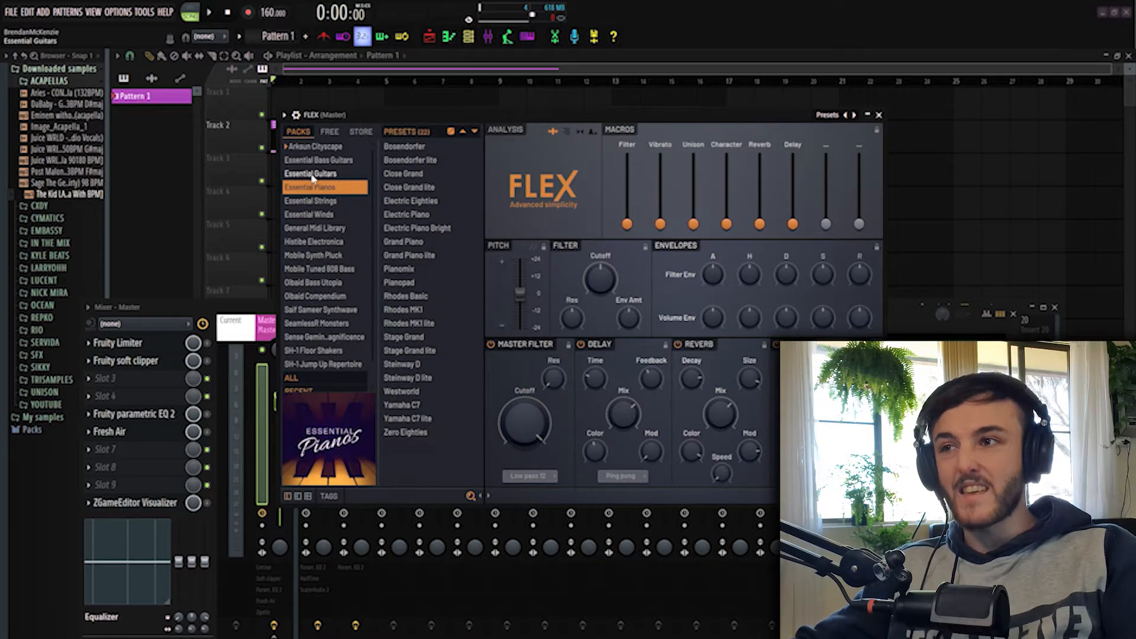
pyautogui.click(418, 338)
pyautogui.press('Escape')
# - Set the root note of the Stage Grand piano roll's scale highlighting to C
pyautogui.click(376, 397)
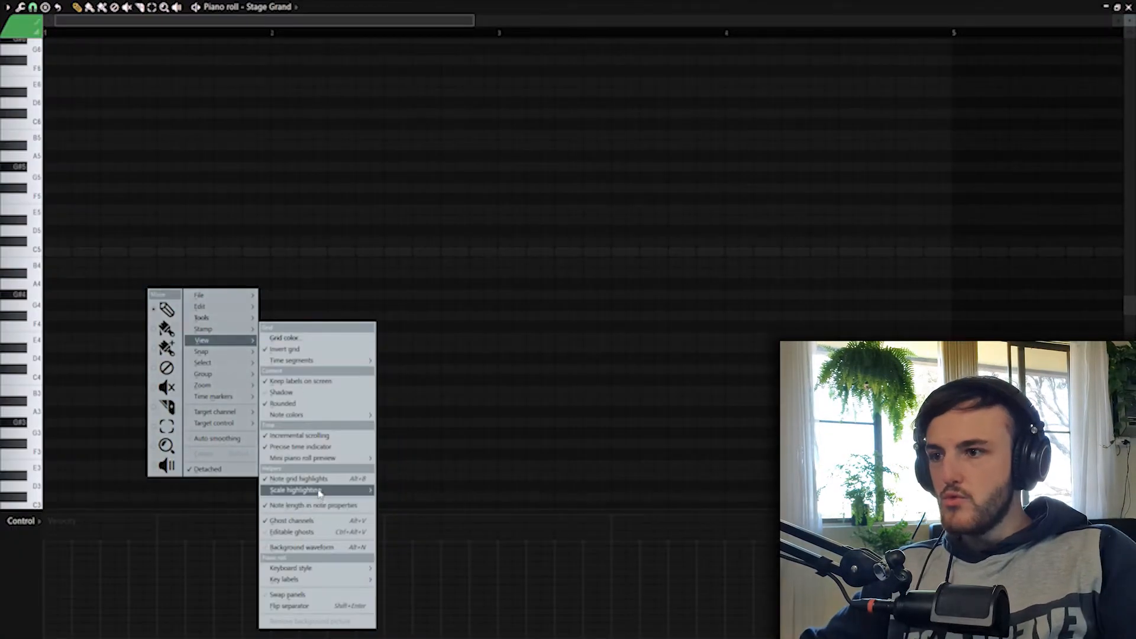
pyautogui.moveTo(320, 493)
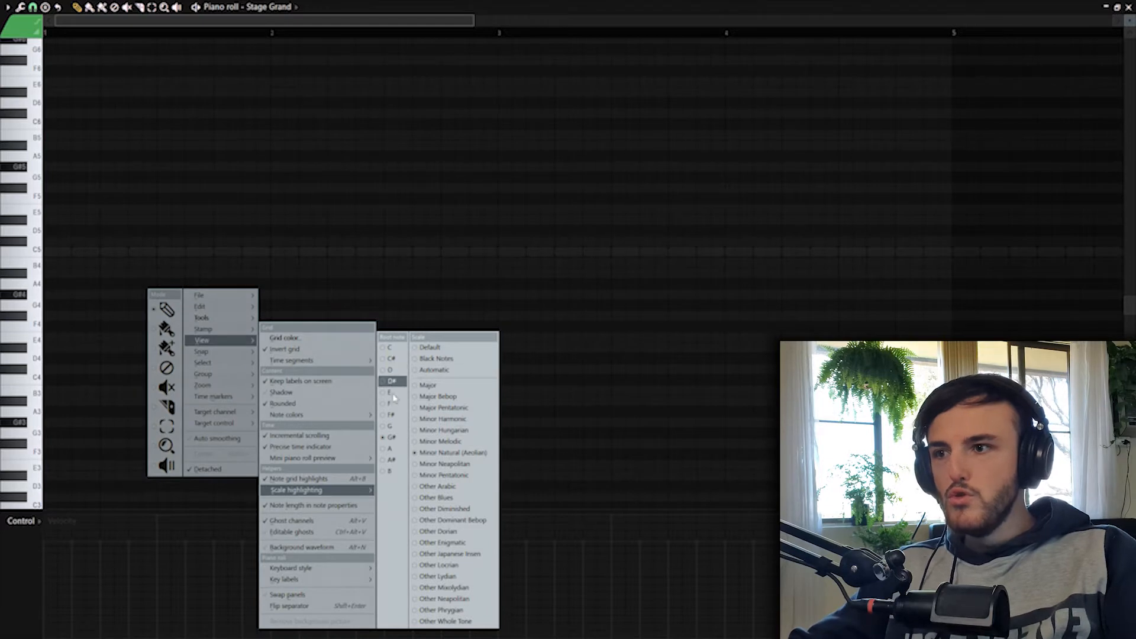
pyautogui.click(390, 347)
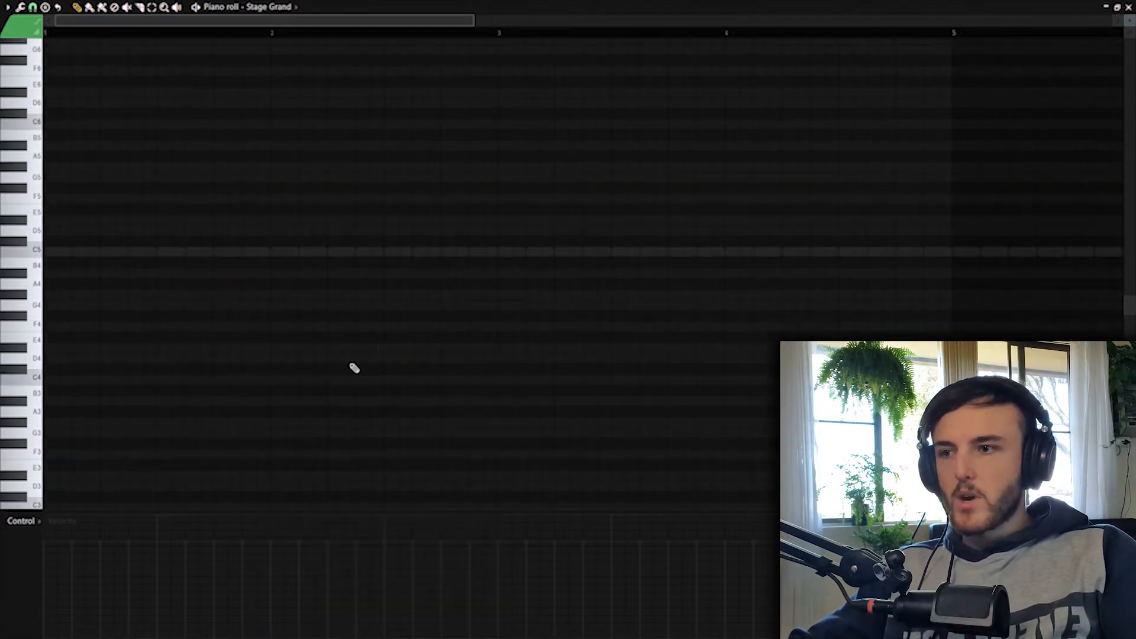
# - Draw one-bar chords in bars 1–4: C5–D#5–G5, F5–G#5–C6, A#4–D5–F5 and G#4–C5–D#5
pyautogui.rightClick(354, 368)
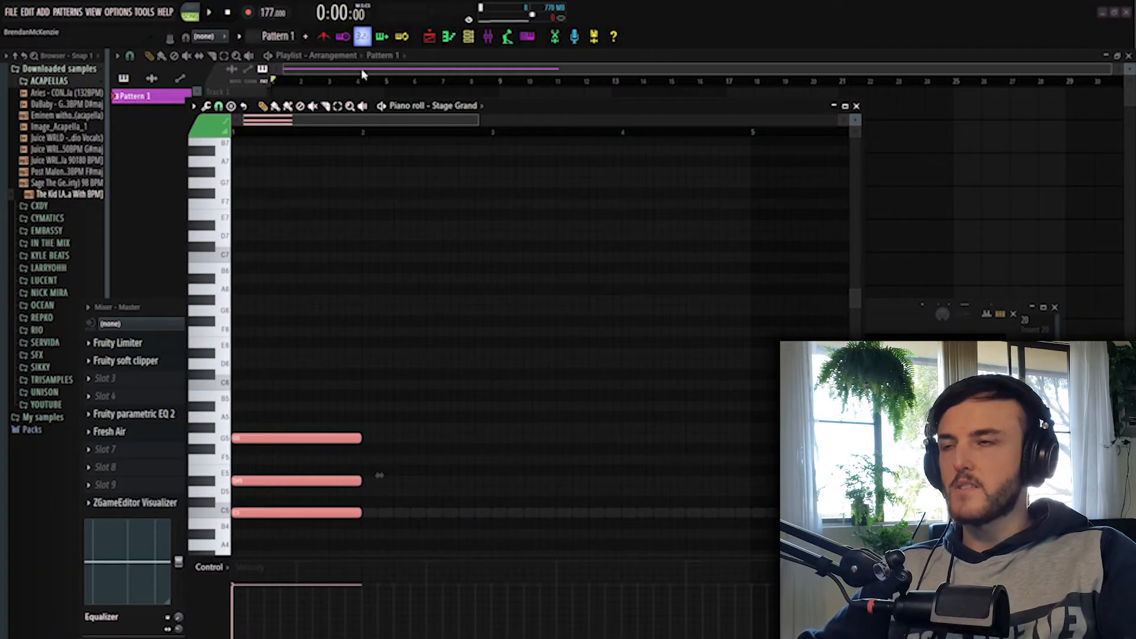
pyautogui.click(836, 107)
pyautogui.press('space')
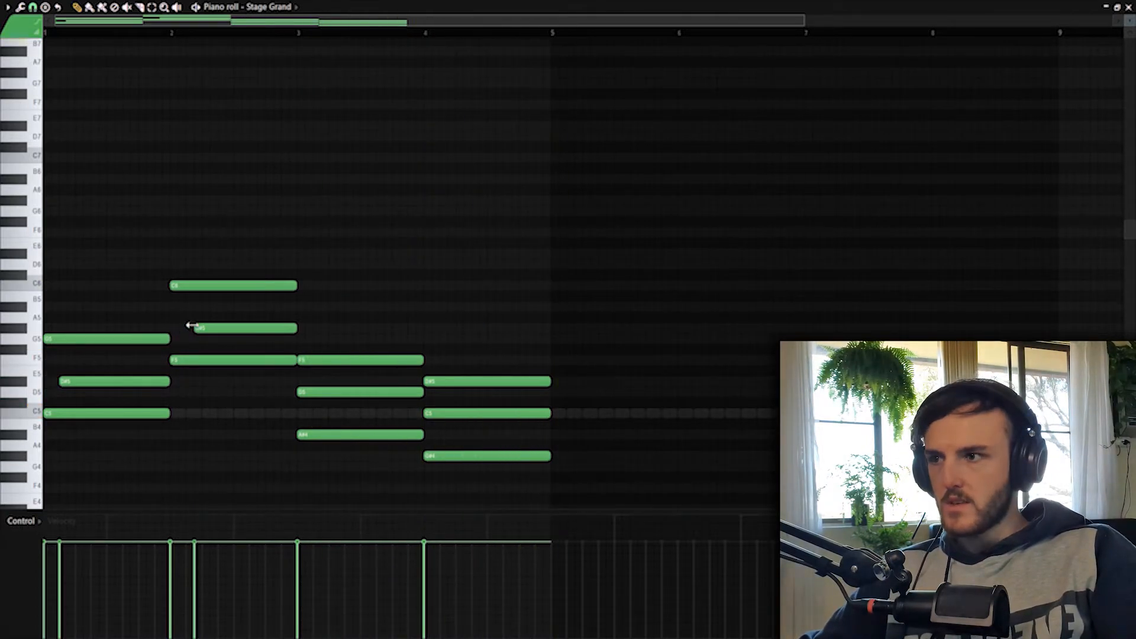
# - Shorten the middle notes of the chords so they start slightly after each bar line, and play the progression
pyautogui.moveTo(192, 325); pyautogui.dragTo(183, 326)
pyautogui.moveTo(424, 416); pyautogui.dragTo(440, 417)
pyautogui.press('space')
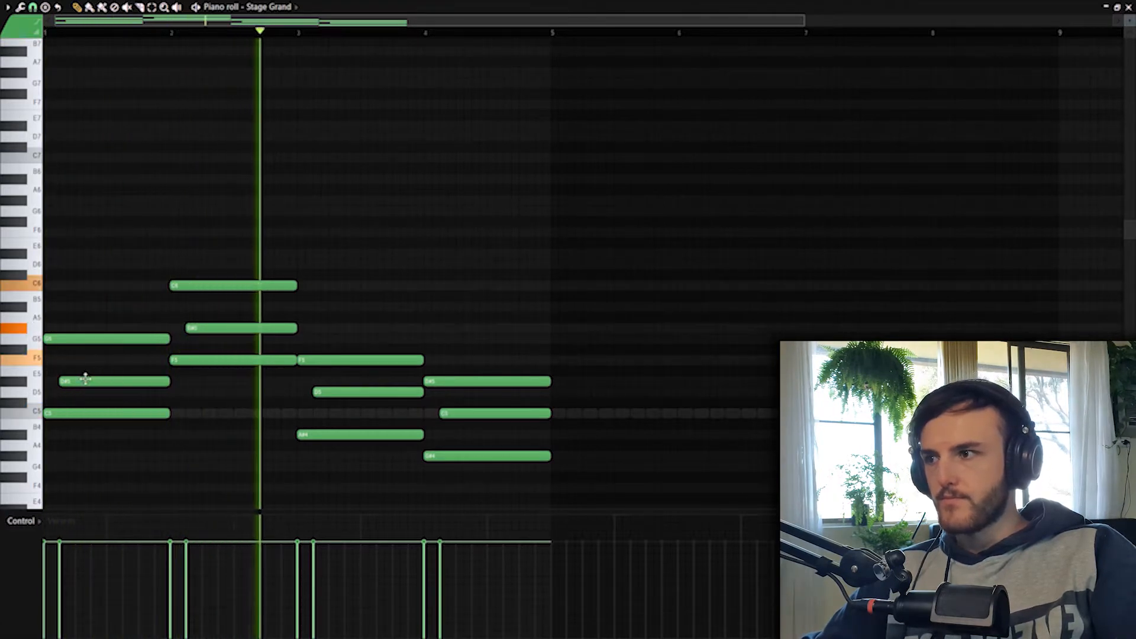
pyautogui.scroll(-3, 225, 278)
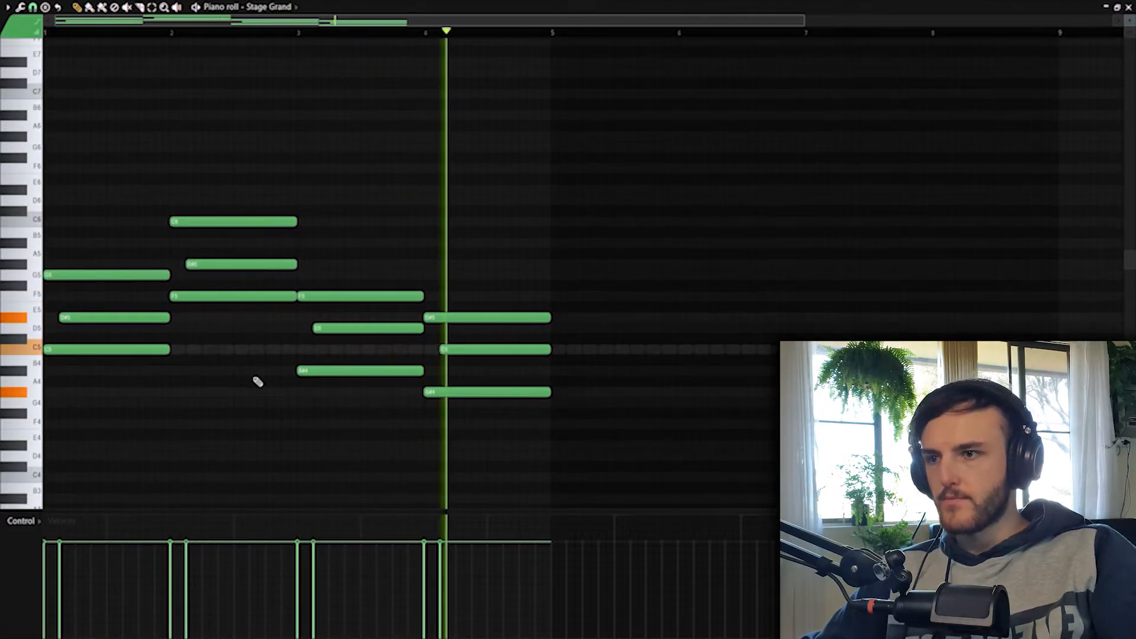
pyautogui.press('space')
# - Copy each chord's middle note an octave higher as full-bar notes D#6, G#6, D6 and C6, and play back the result
pyautogui.click(96, 313)
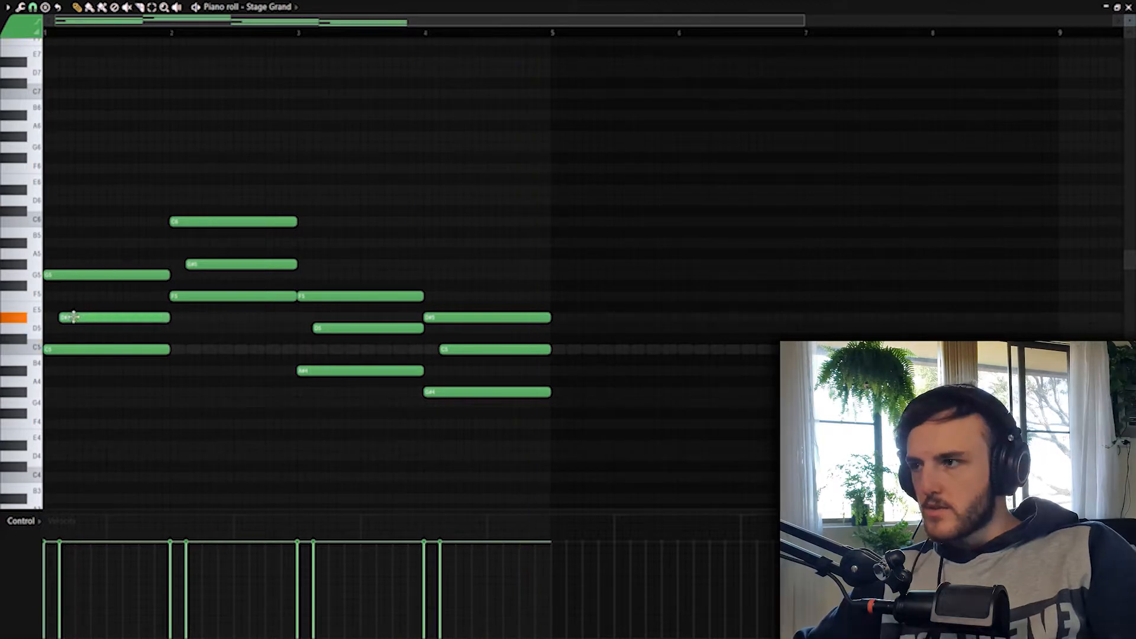
pyautogui.moveTo(71, 312); pyautogui.dragTo(74, 175)
pyautogui.scroll(3, 178, 296)
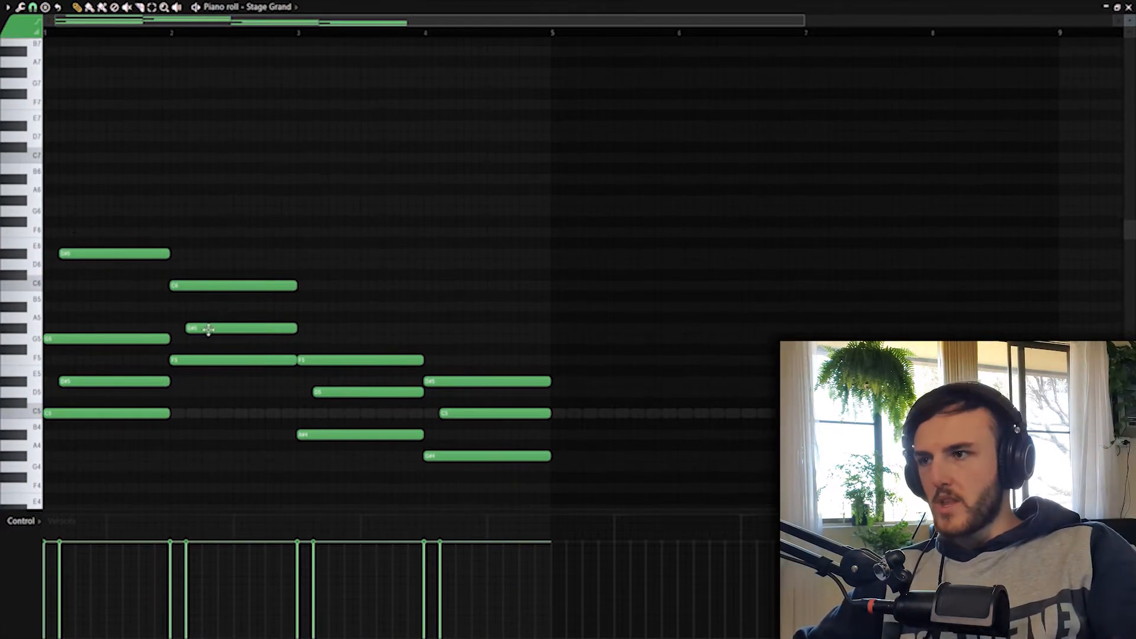
pyautogui.moveTo(209, 332); pyautogui.dragTo(206, 196)
pyautogui.press('space')
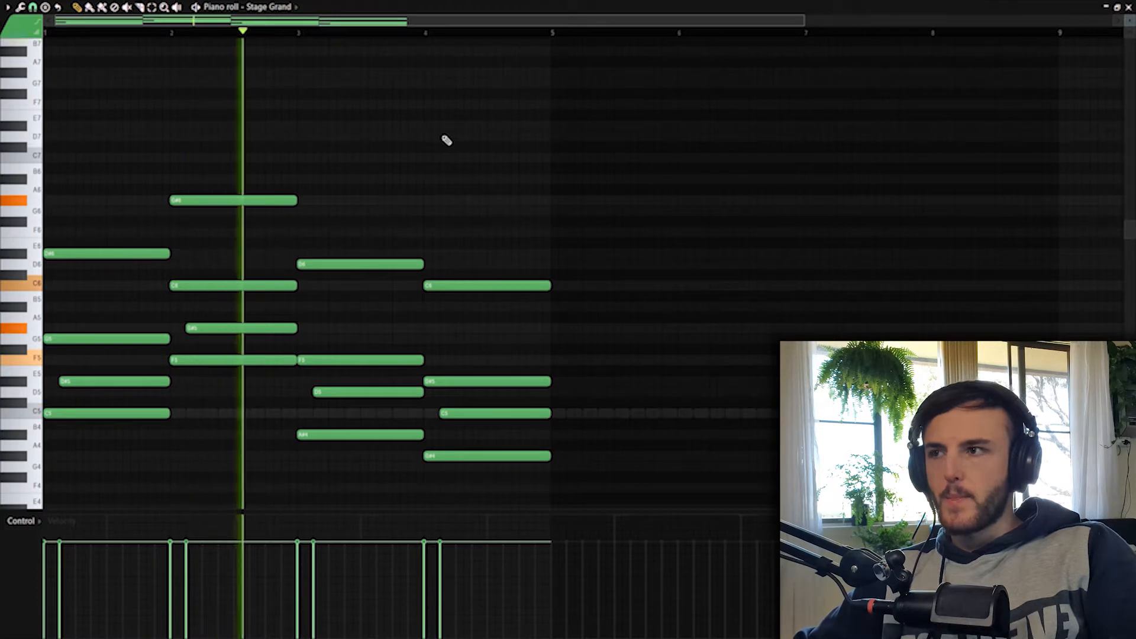
pyautogui.scroll(-3, 412, 170)
pyautogui.scroll(-2, 413, 170)
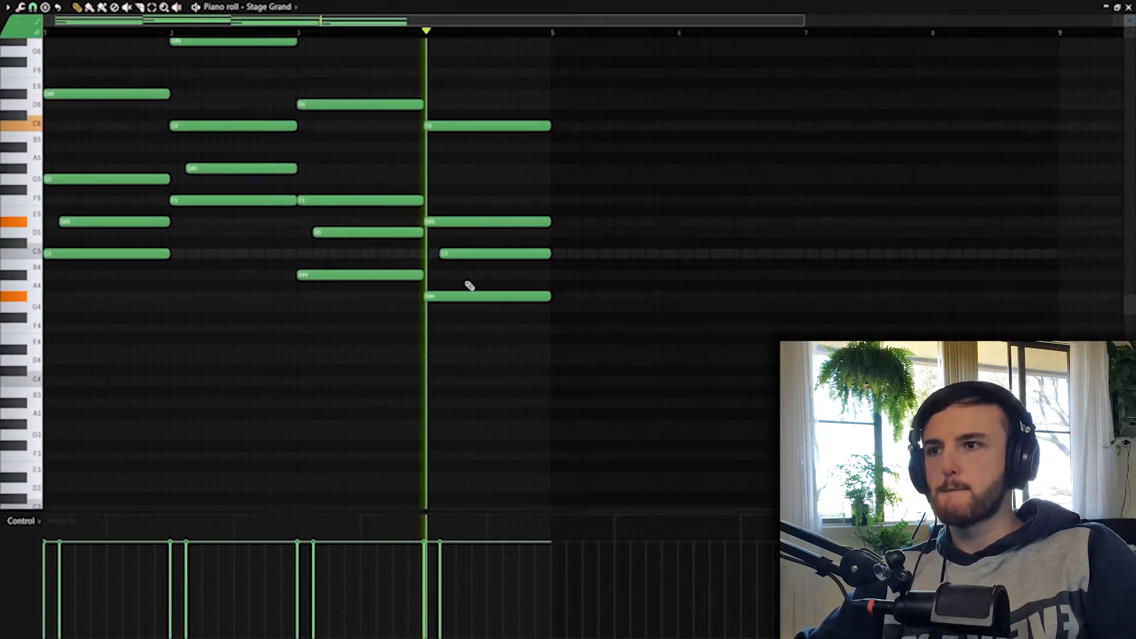
pyautogui.press('space')
# - Duplicate the lowest note of all four chords one octave down and again two octaves down as bass notes
pyautogui.keyDown('ctrl'); pyautogui.click(467, 295); pyautogui.keyUp('ctrl')
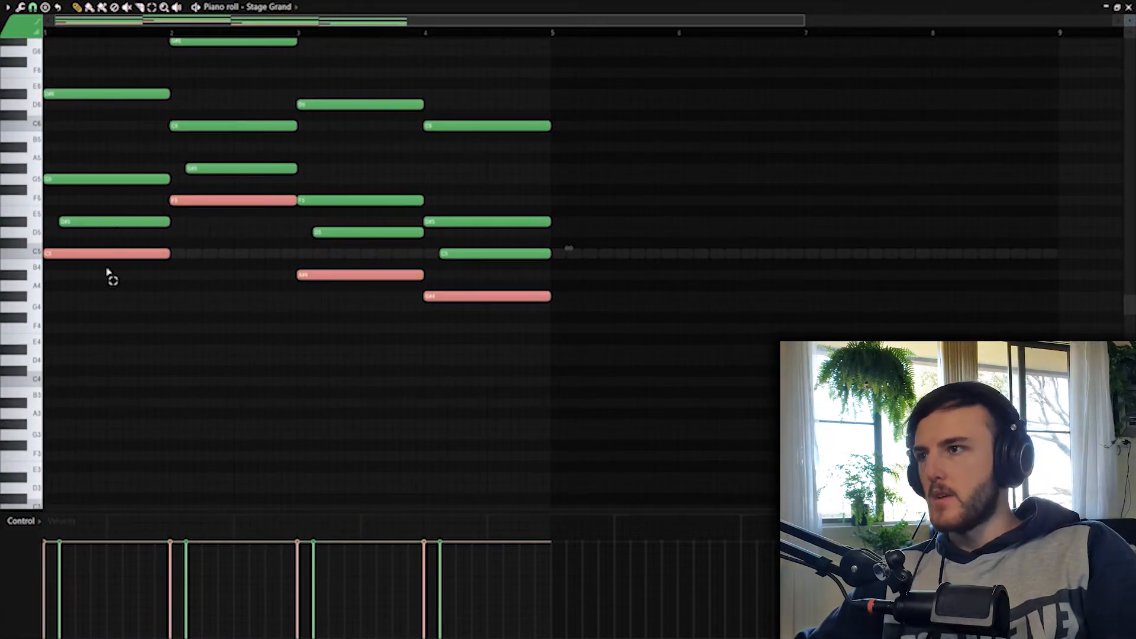
pyautogui.moveTo(84, 255); pyautogui.dragTo(91, 258)
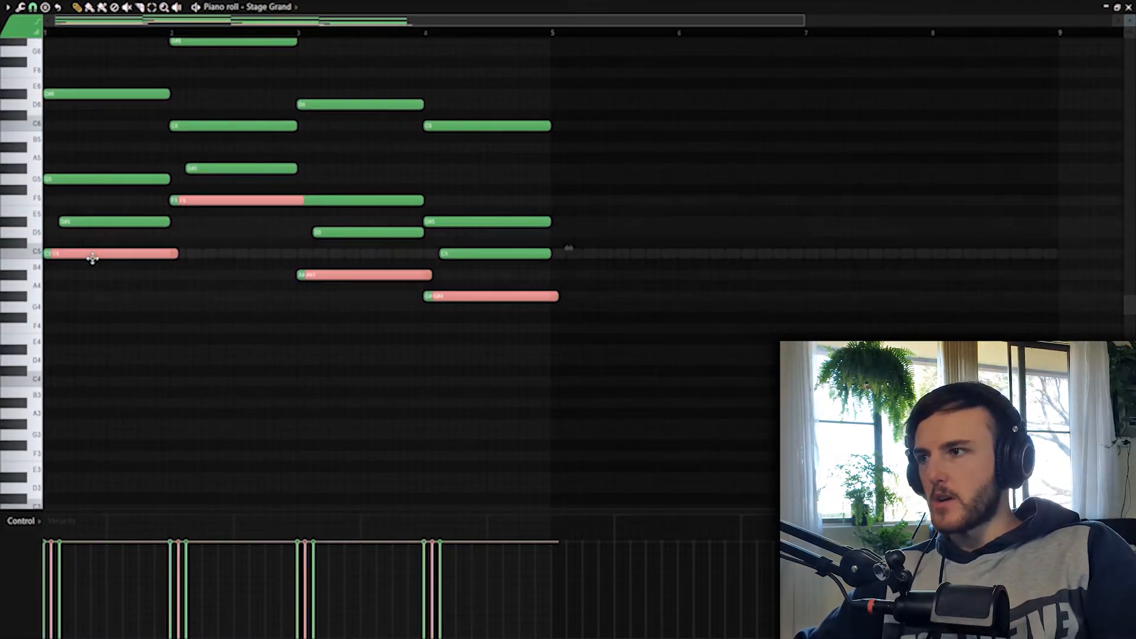
pyautogui.hotkey('ctrl', 'Down')
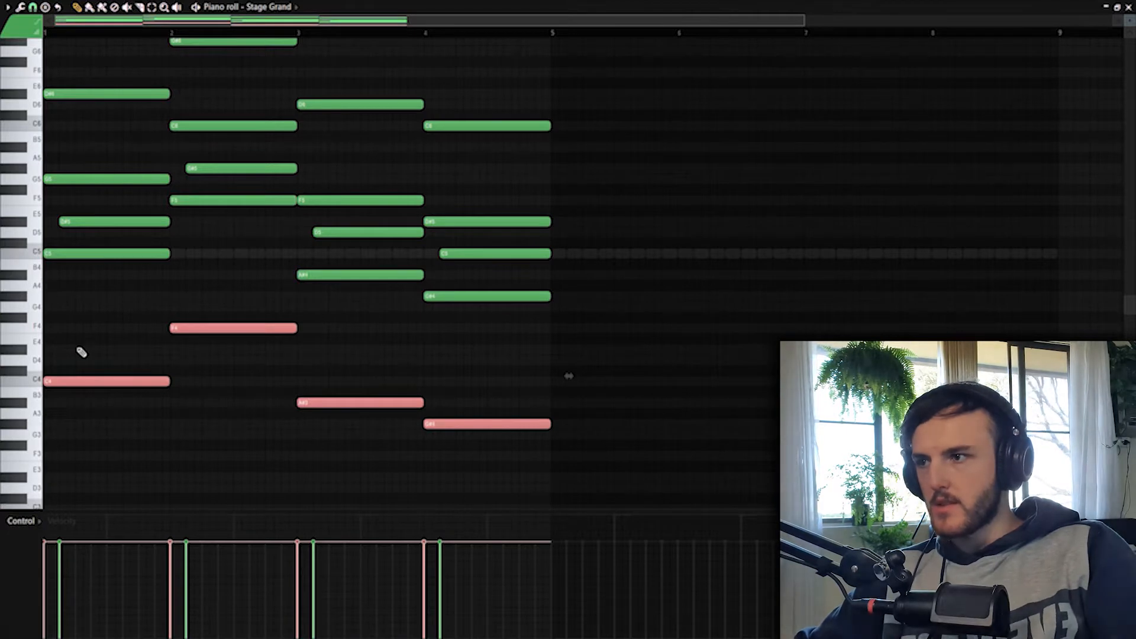
pyautogui.moveTo(101, 382); pyautogui.dragTo(50, 380)
pyautogui.hotkey('ctrl', 'Down')
pyautogui.press('space')
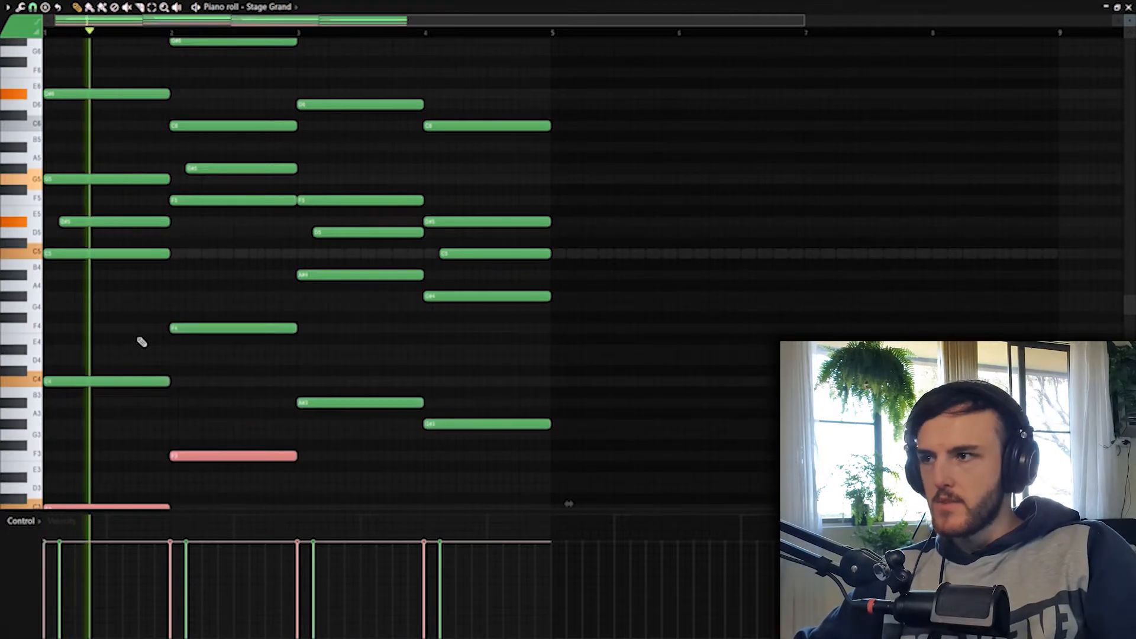
pyautogui.keyDown('ctrl'); pyautogui.click(141, 341); pyautogui.keyUp('ctrl')
# - Draw a melody above the chords in bars 1–4 around C7 and D#7, ending in a descending run from C7 to D#6
pyautogui.scroll(3, 138, 323)
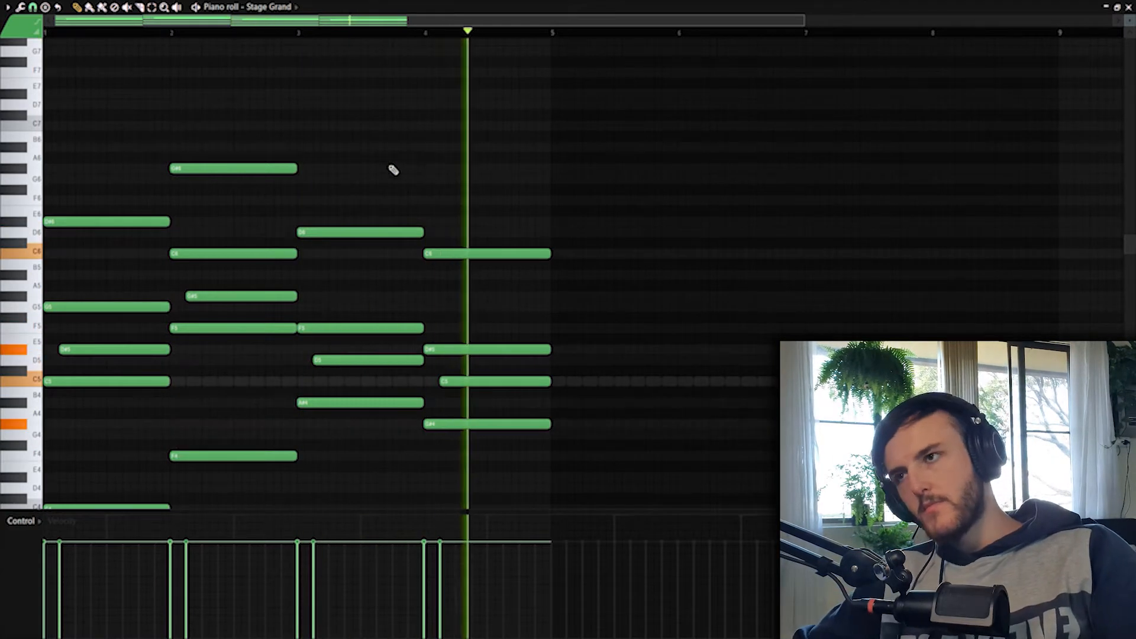
pyautogui.scroll(2, 379, 195)
pyautogui.scroll(3, 91, 303)
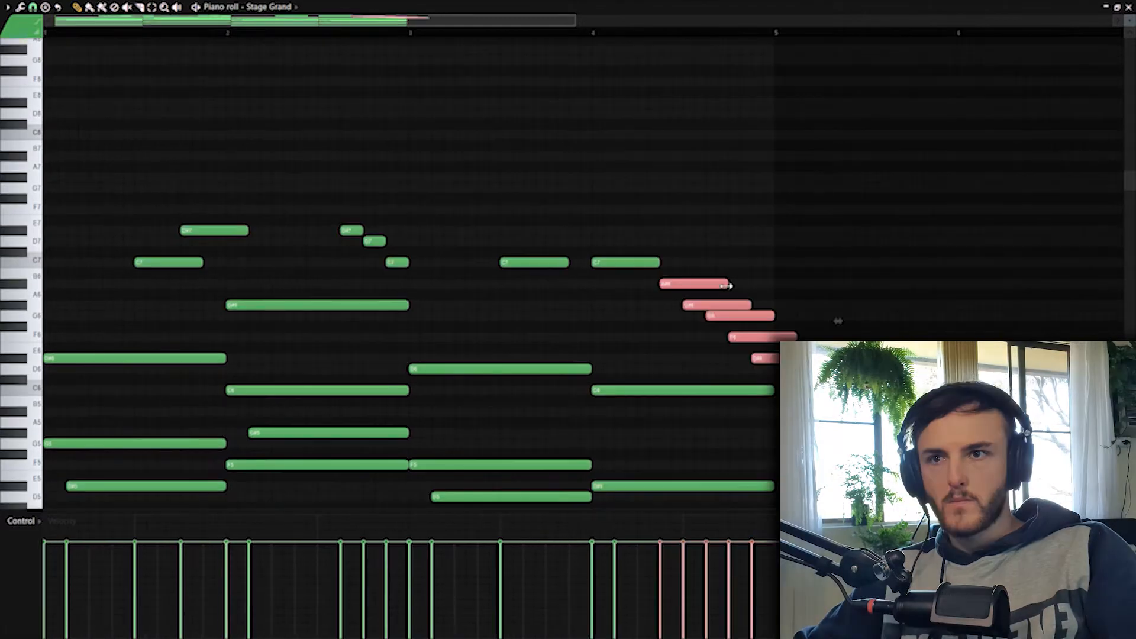
pyautogui.press('space')
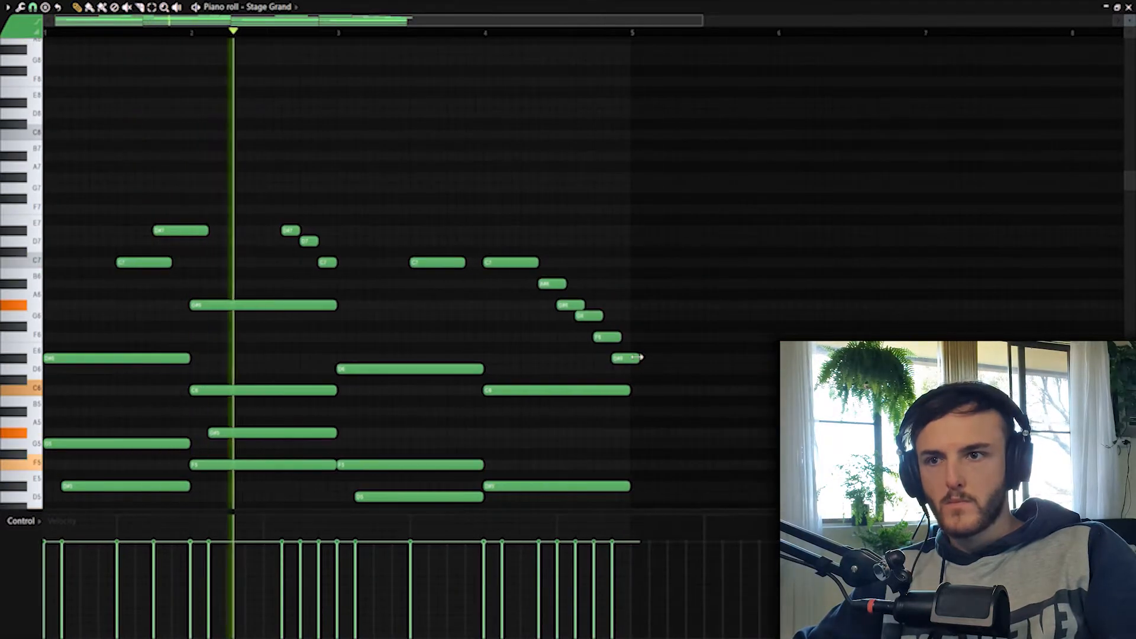
pyautogui.scroll(-2, 581, 295)
pyautogui.scroll(-4, 487, 340)
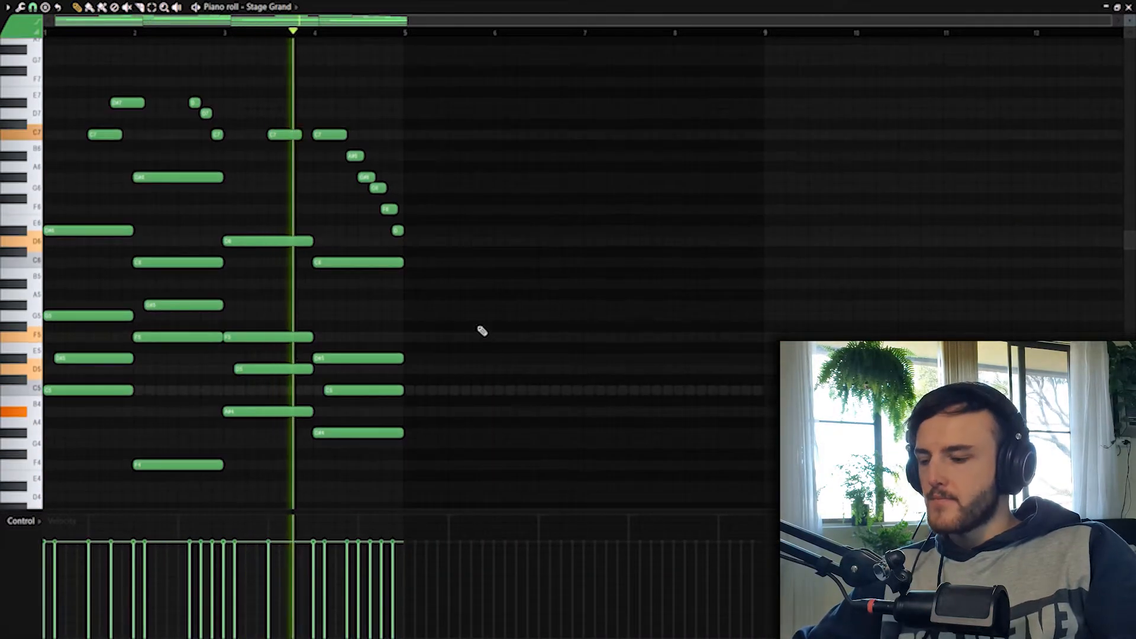
# - Duplicate the four bars into bars 5–8 and vary the repeated melody with F7 notes, starting the bar 8 descending run on F7
pyautogui.scroll(-2, 442, 295)
pyautogui.scroll(3, 443, 295)
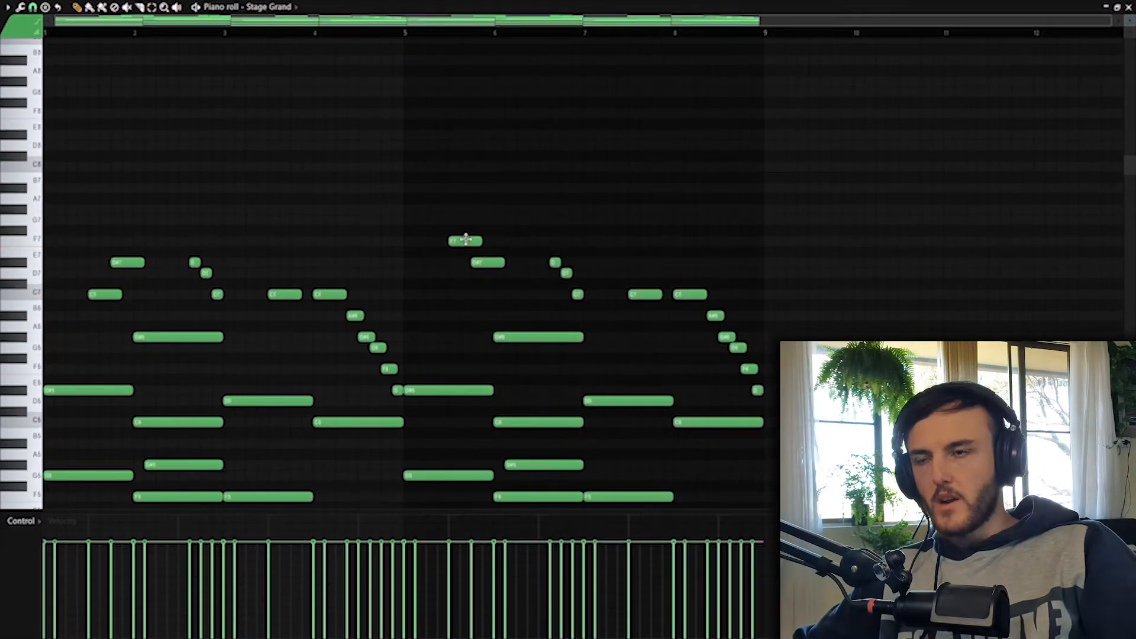
pyautogui.scroll(2, 466, 238)
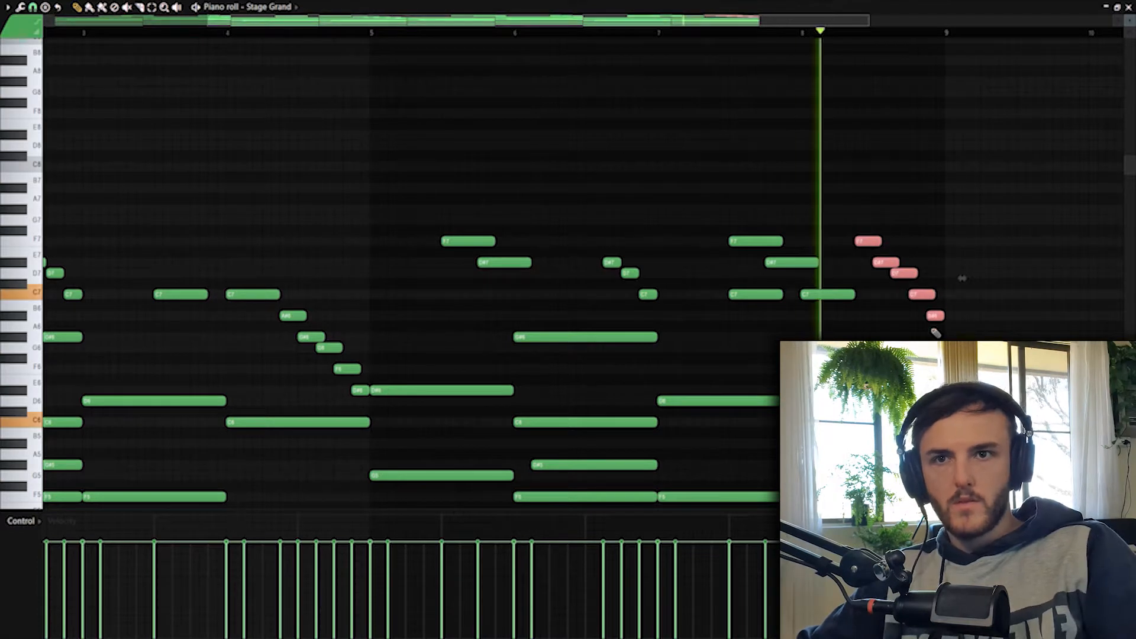
pyautogui.keyDown('ctrl'); pyautogui.click(987, 143); pyautogui.keyUp('ctrl')
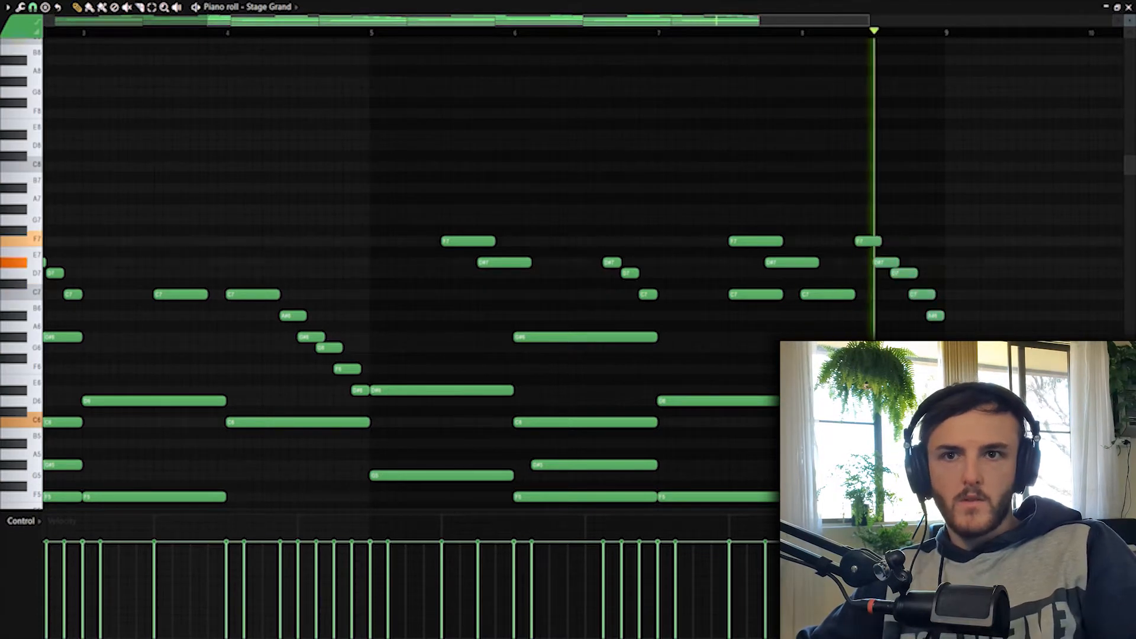
pyautogui.click(1128, 8)
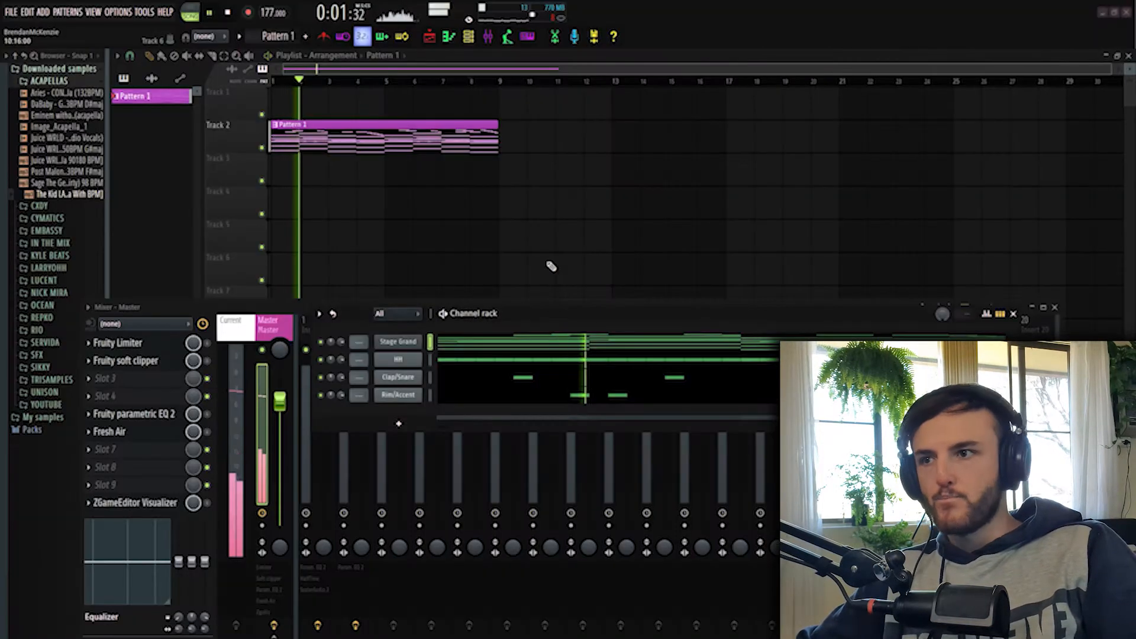
# - Add a second FLEX channel and filter its presets by the Bell type
pyautogui.click(398, 417)
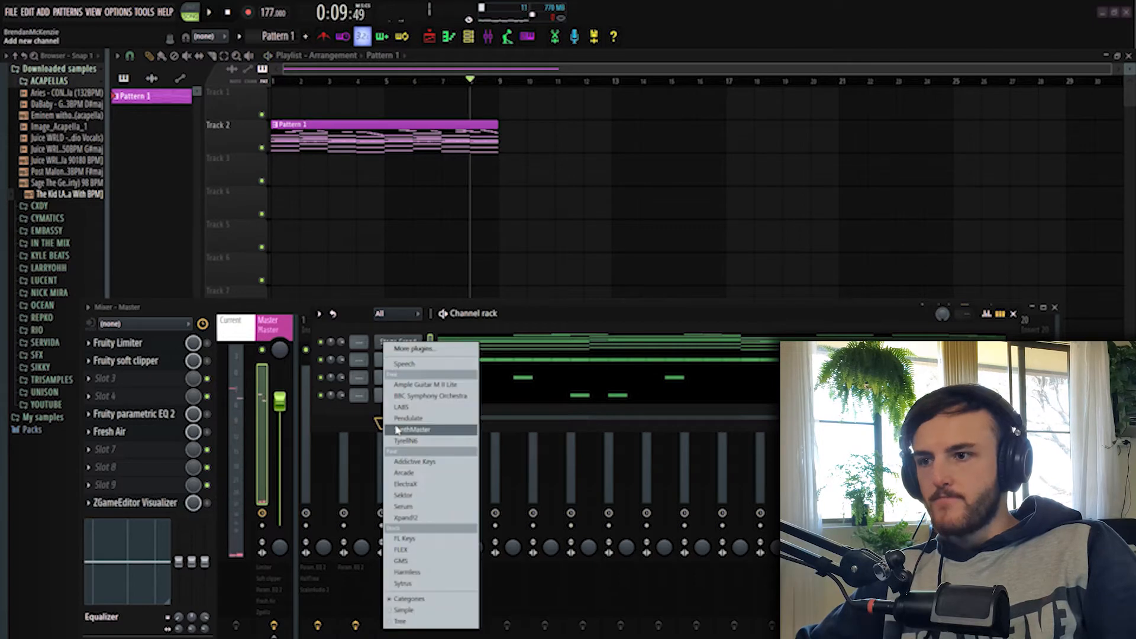
pyautogui.click(417, 553)
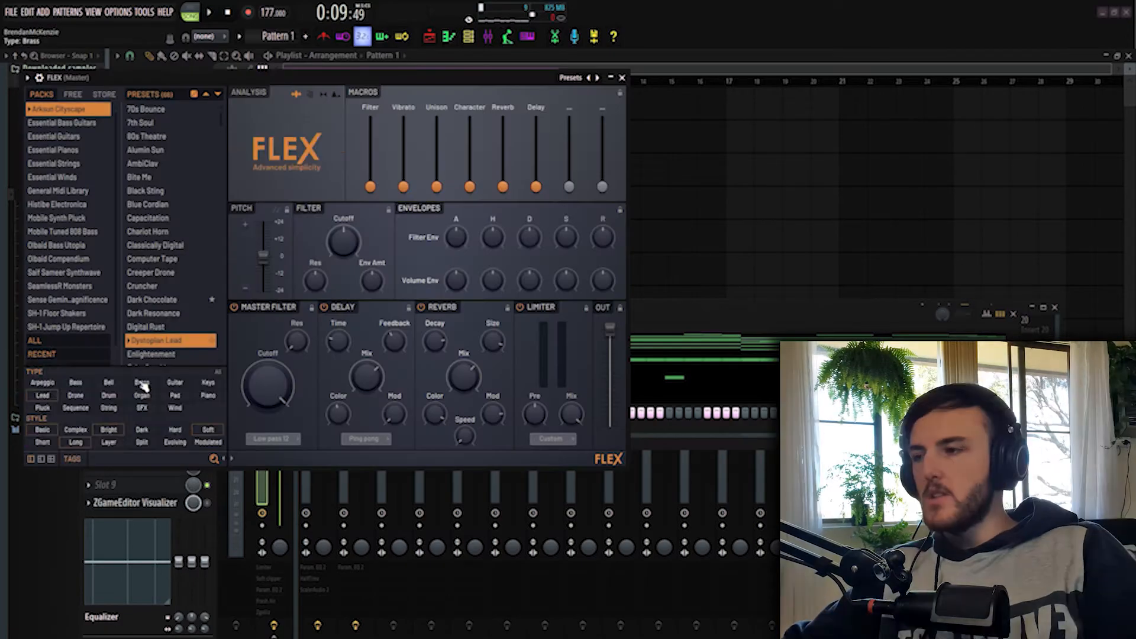
pyautogui.click(108, 382)
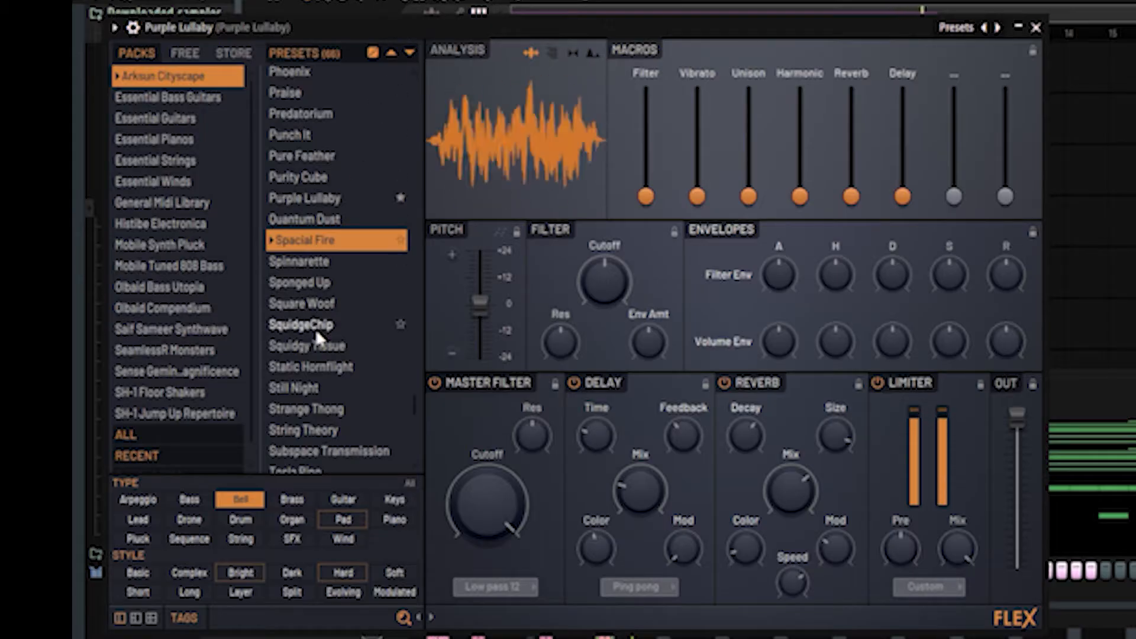
# - Audition Arksun Cityscape presets on the second FLEX channel, including String Theory, The Space Between, White Pluck, Creeper Drone and Black Sting
pyautogui.click(156, 273)
pyautogui.scroll(-3, 317, 334)
pyautogui.click(296, 313)
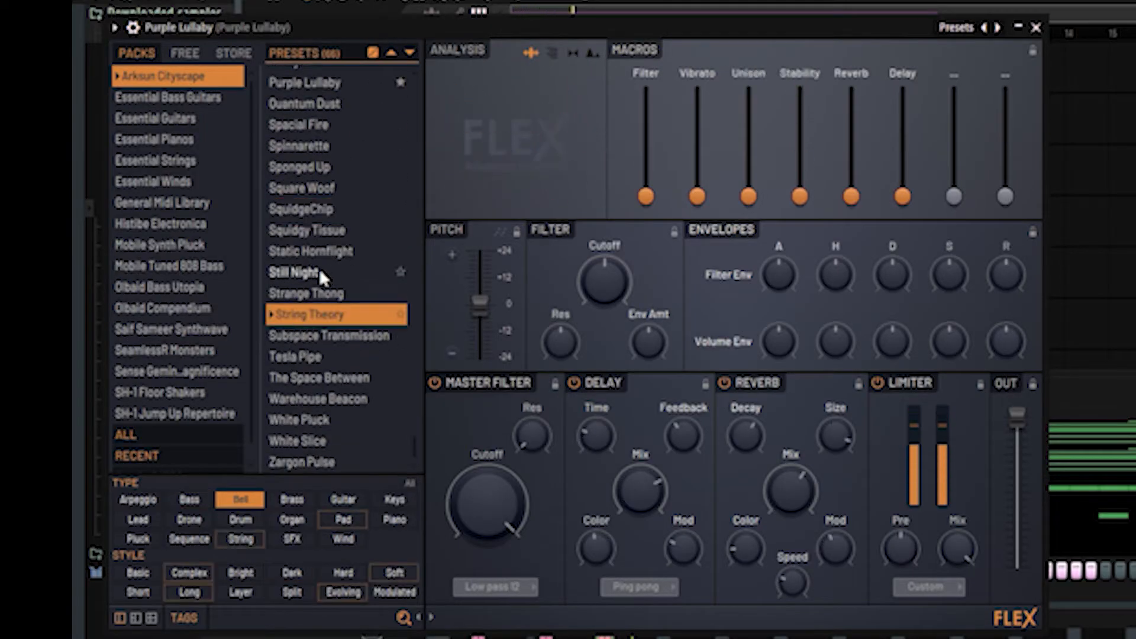
pyautogui.click(322, 378)
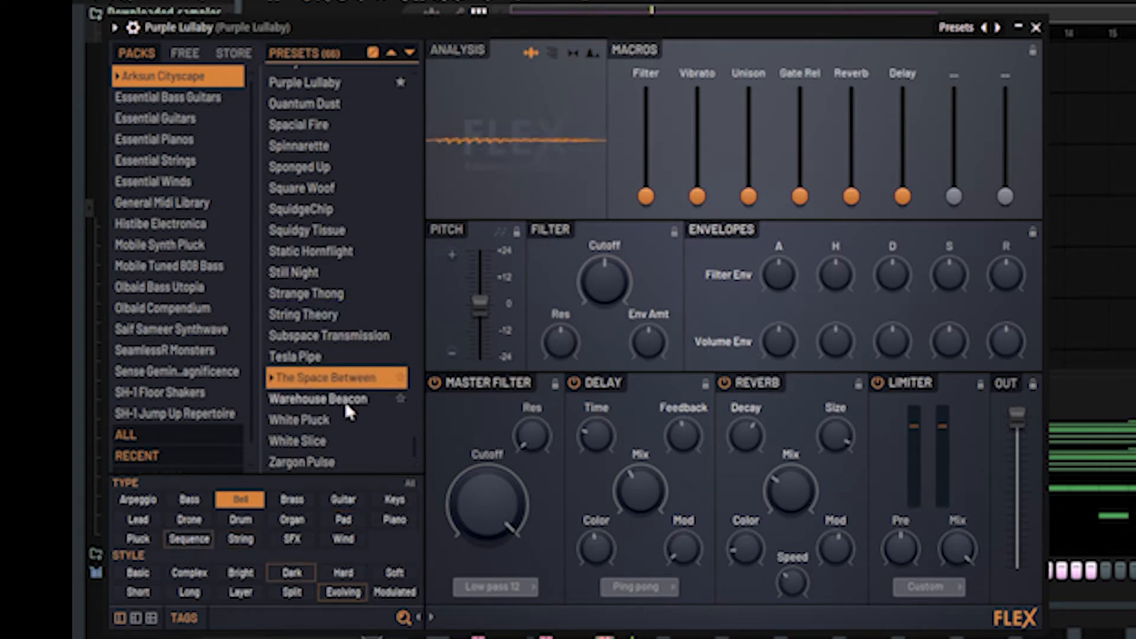
pyautogui.click(337, 422)
pyautogui.scroll(12, 333, 404)
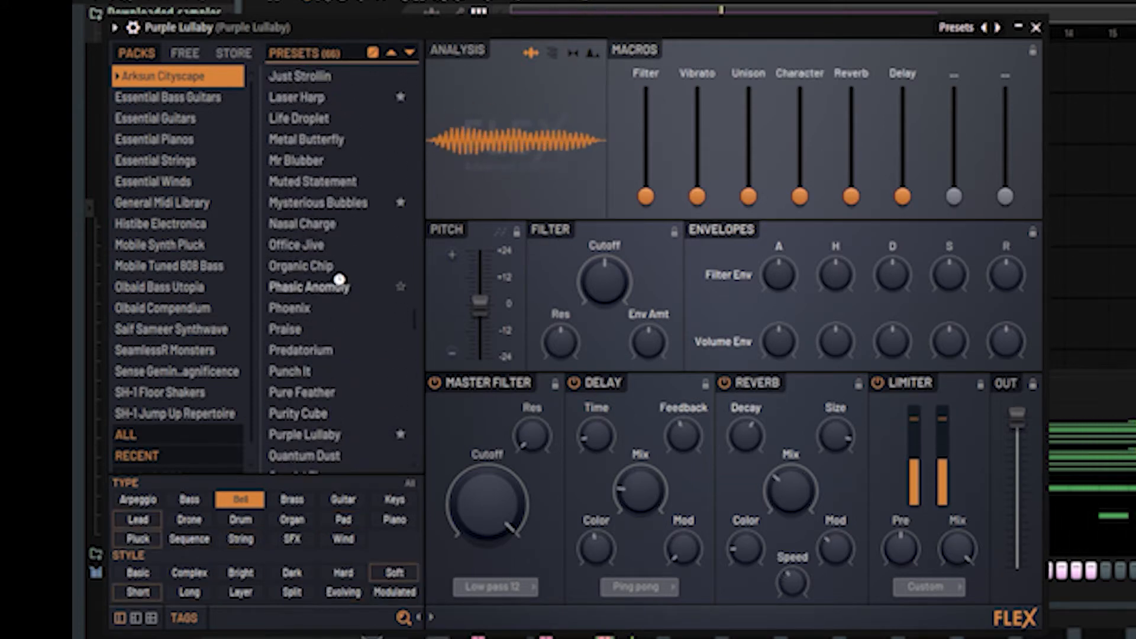
pyautogui.scroll(5, 305, 331)
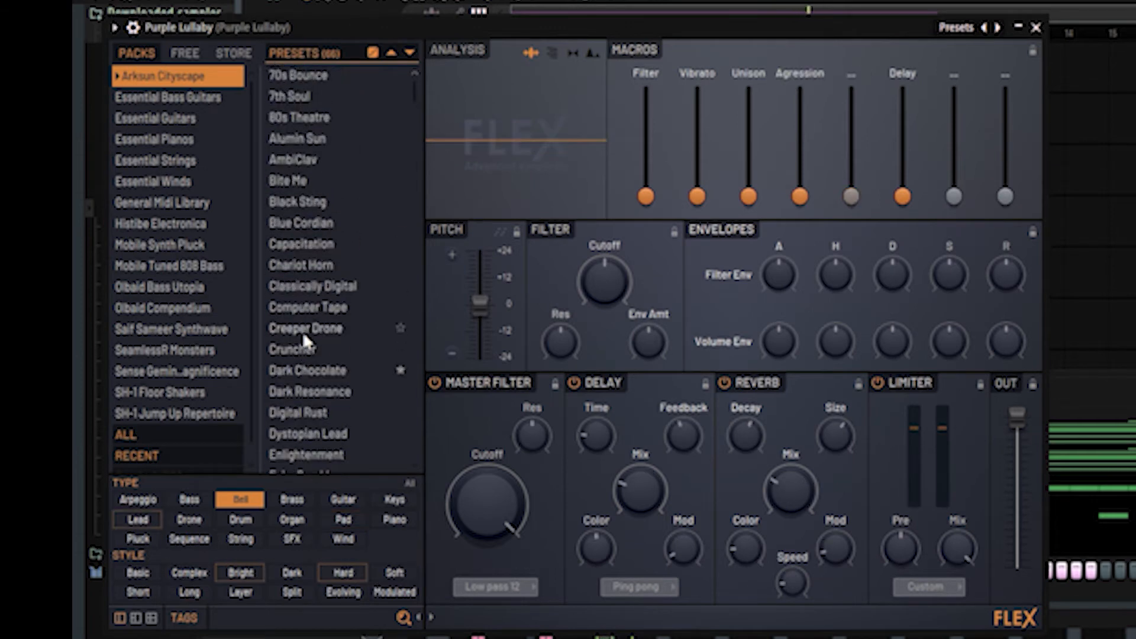
pyautogui.click(303, 329)
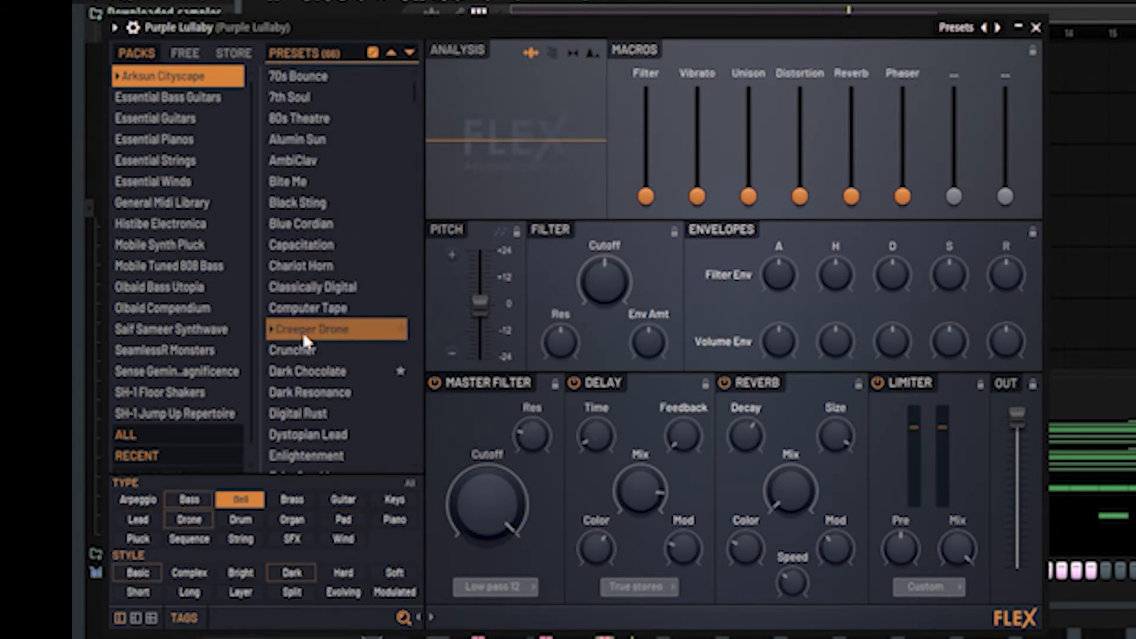
pyautogui.click(295, 206)
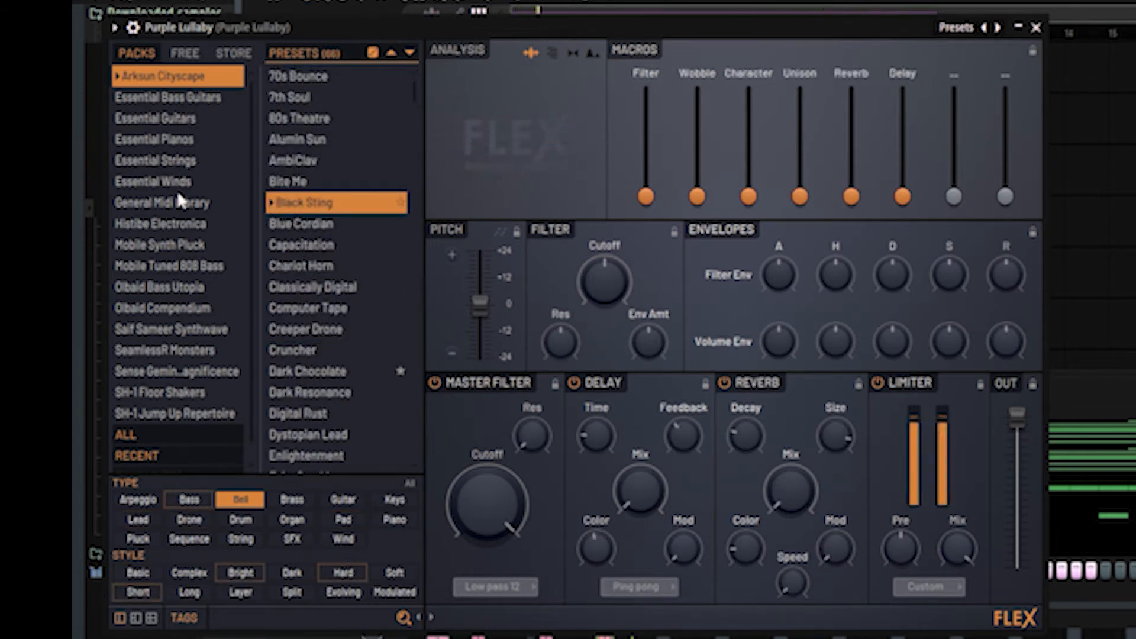
# - Show the bell presets from all packs and audition a few of them, including Bionic Bells and Kryos
pyautogui.click(124, 436)
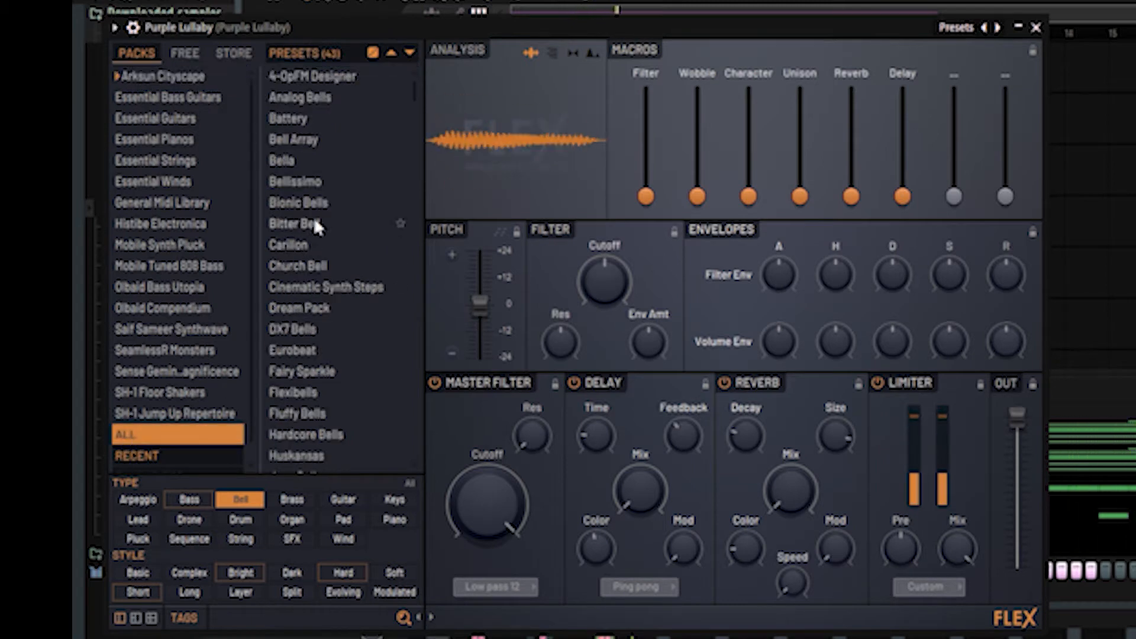
pyautogui.click(299, 198)
pyautogui.scroll(-4, 333, 333)
pyautogui.click(326, 324)
pyautogui.scroll(-3, 324, 314)
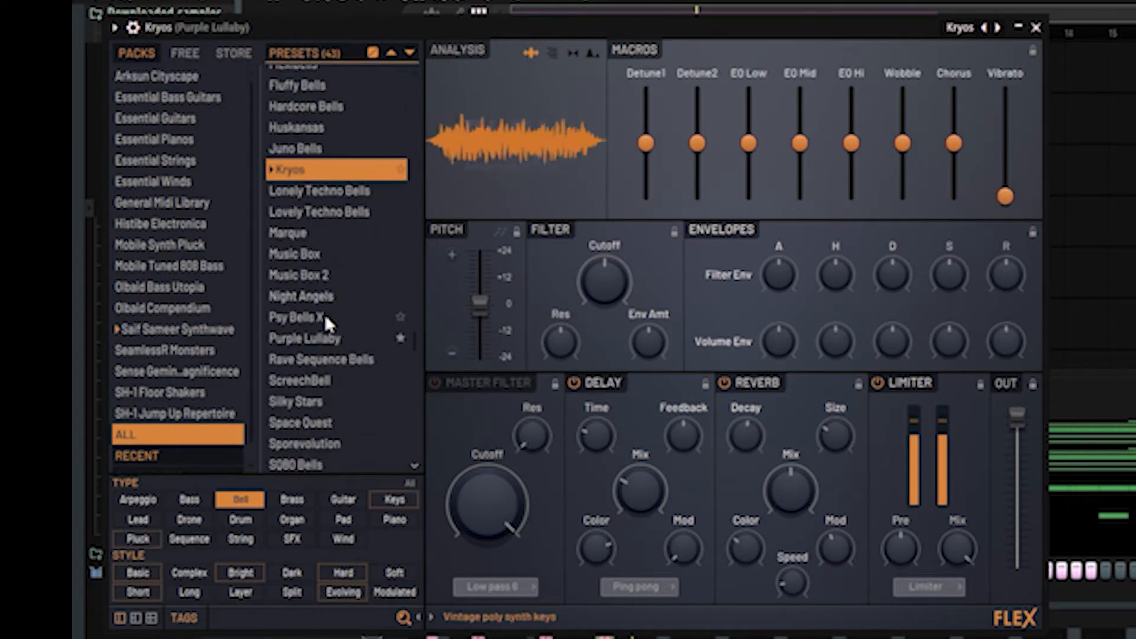
# - Clear the Bell type filter and audition presets from the full list, including Kalimba, Journey With and Interconnected
pyautogui.click(248, 503)
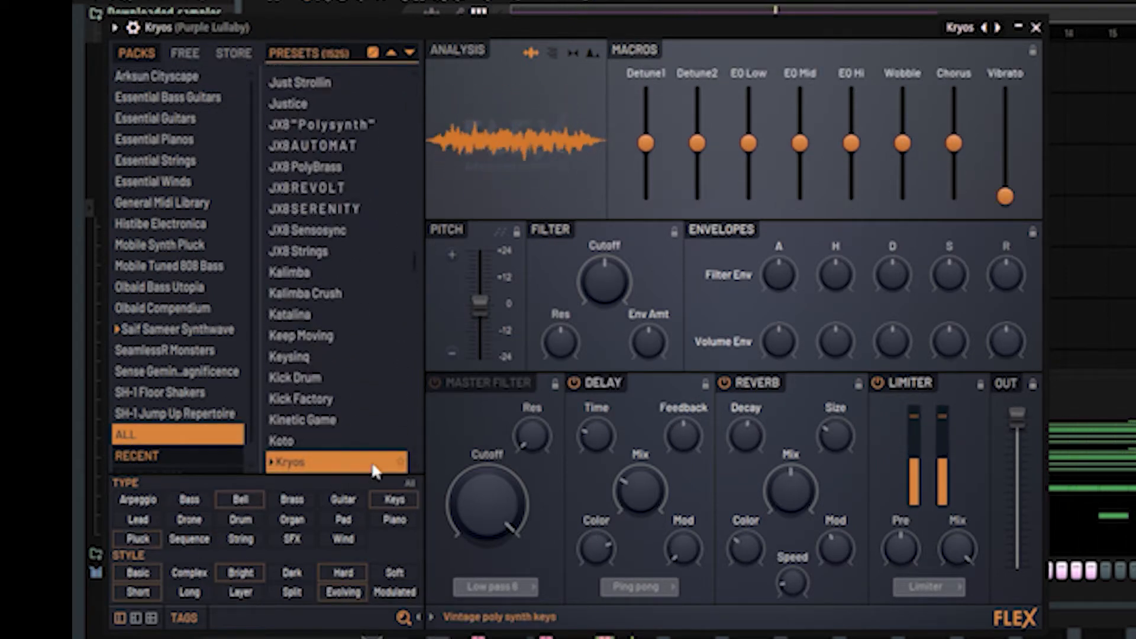
pyautogui.click(320, 273)
pyautogui.scroll(8, 314, 337)
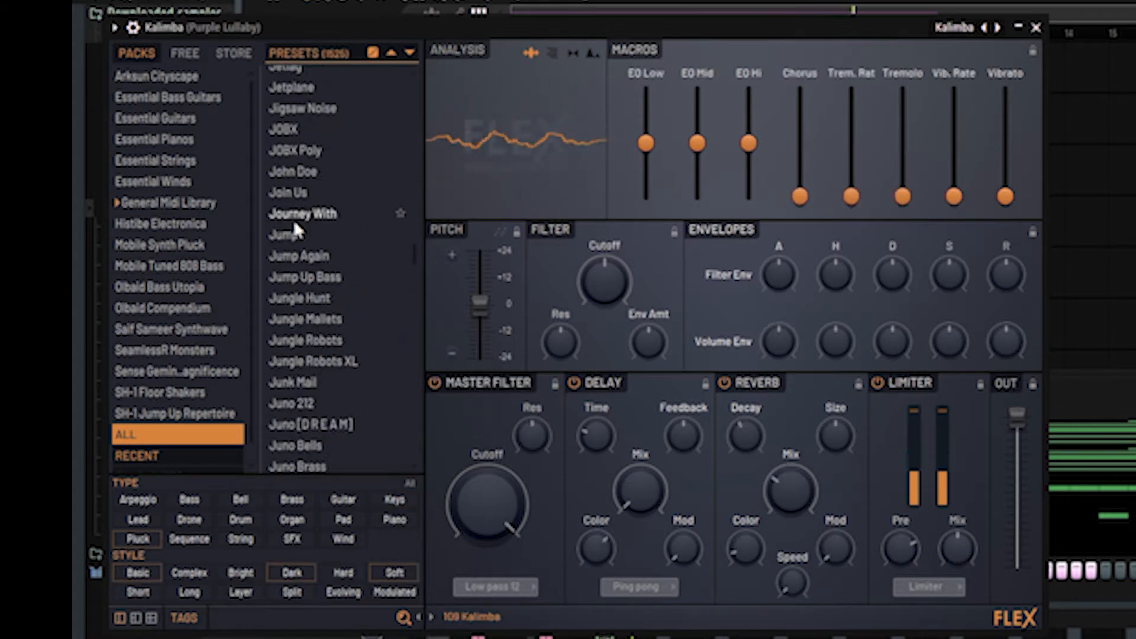
pyautogui.click(295, 216)
pyautogui.scroll(5, 293, 345)
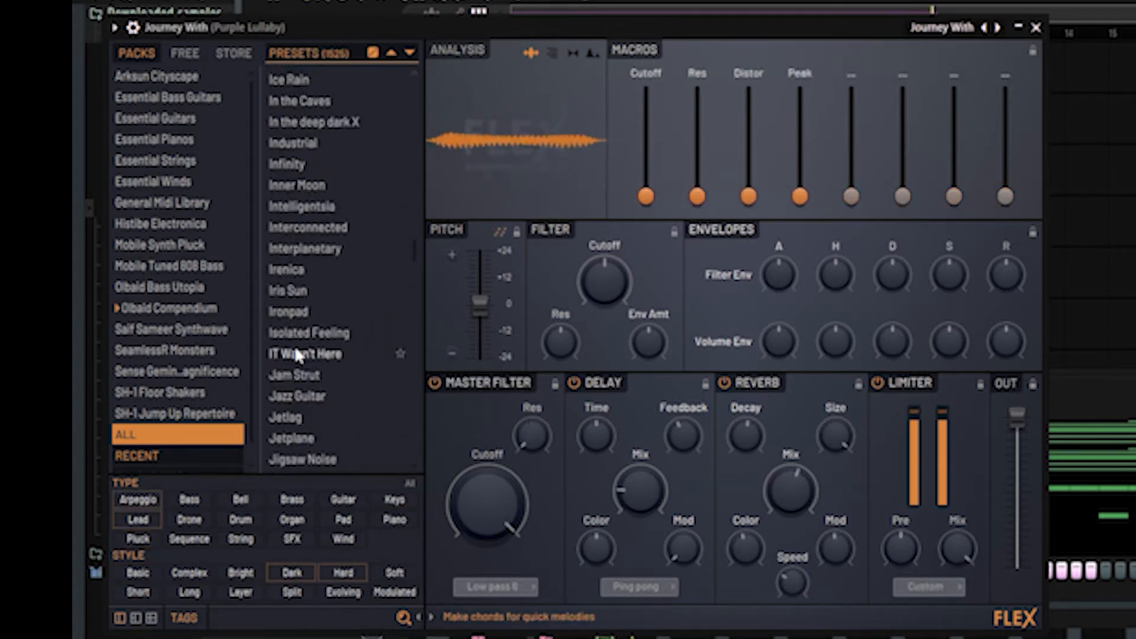
pyautogui.scroll(4, 323, 288)
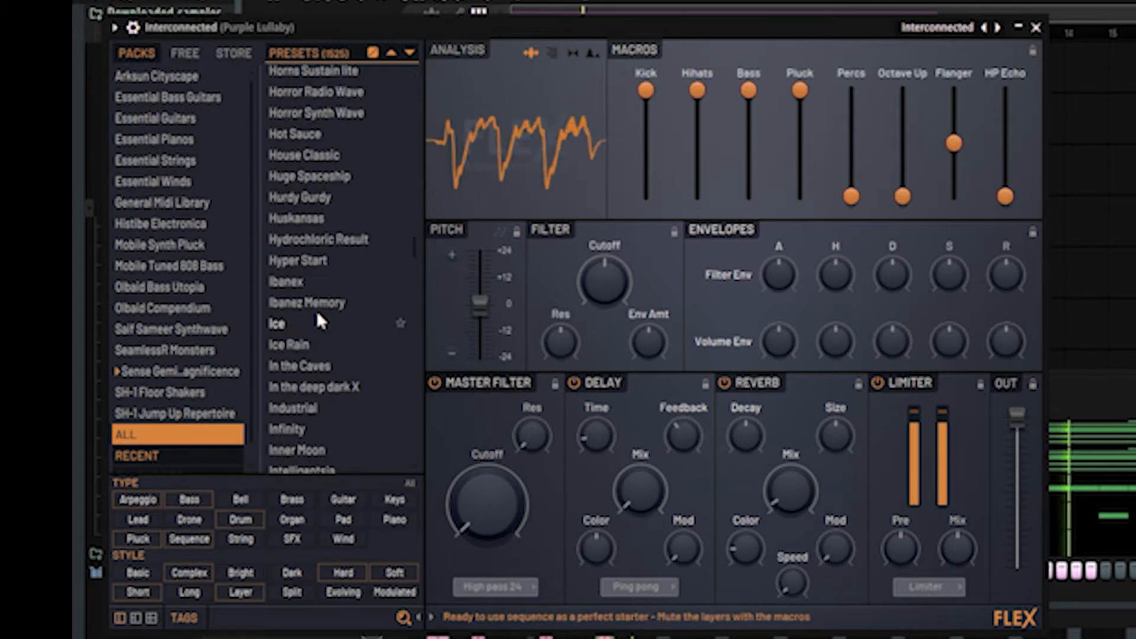
# - Audition the Ibanex preset and load Haunting Hour as the second FLEX sound
pyautogui.click(305, 287)
pyautogui.scroll(5, 308, 320)
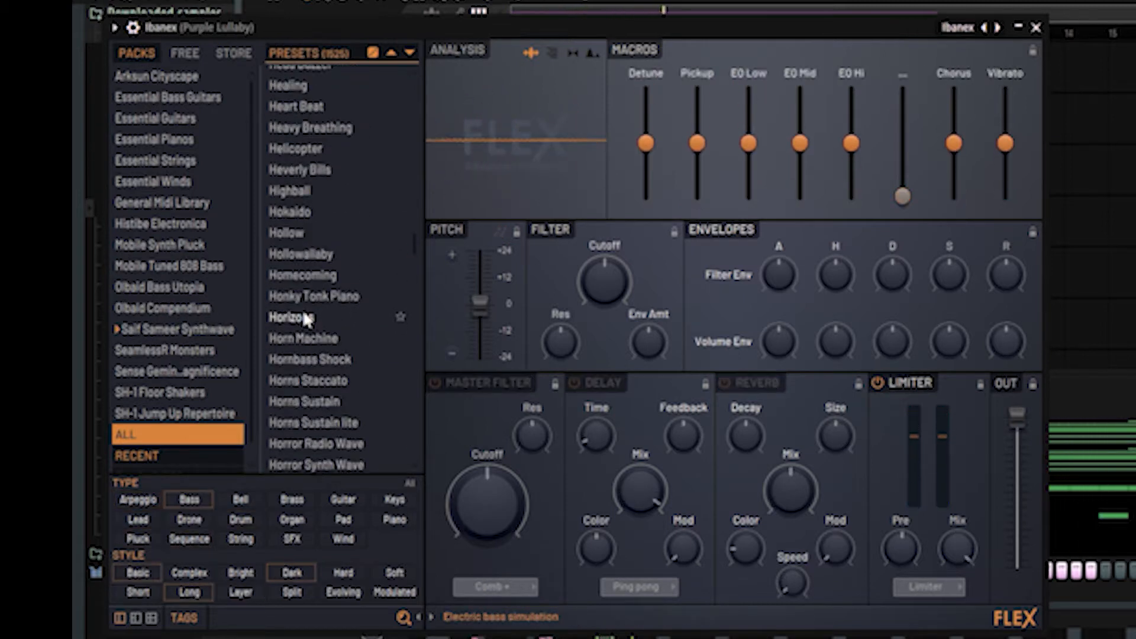
pyautogui.scroll(4, 303, 310)
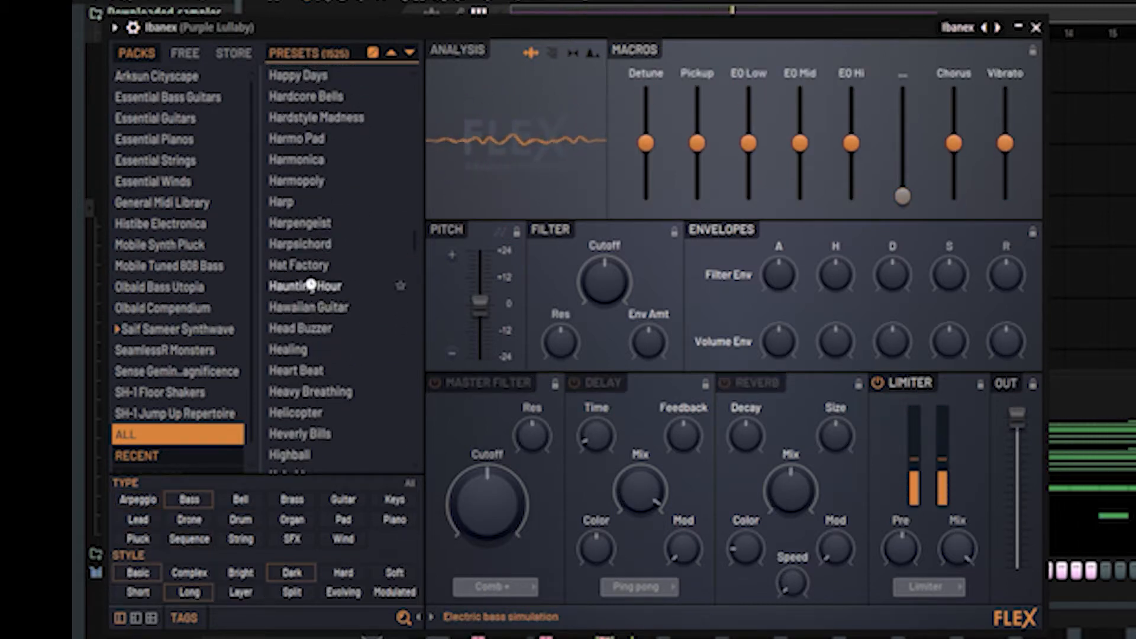
pyautogui.click(305, 288)
pyautogui.scroll(2, 300, 354)
pyautogui.scroll(5, 300, 358)
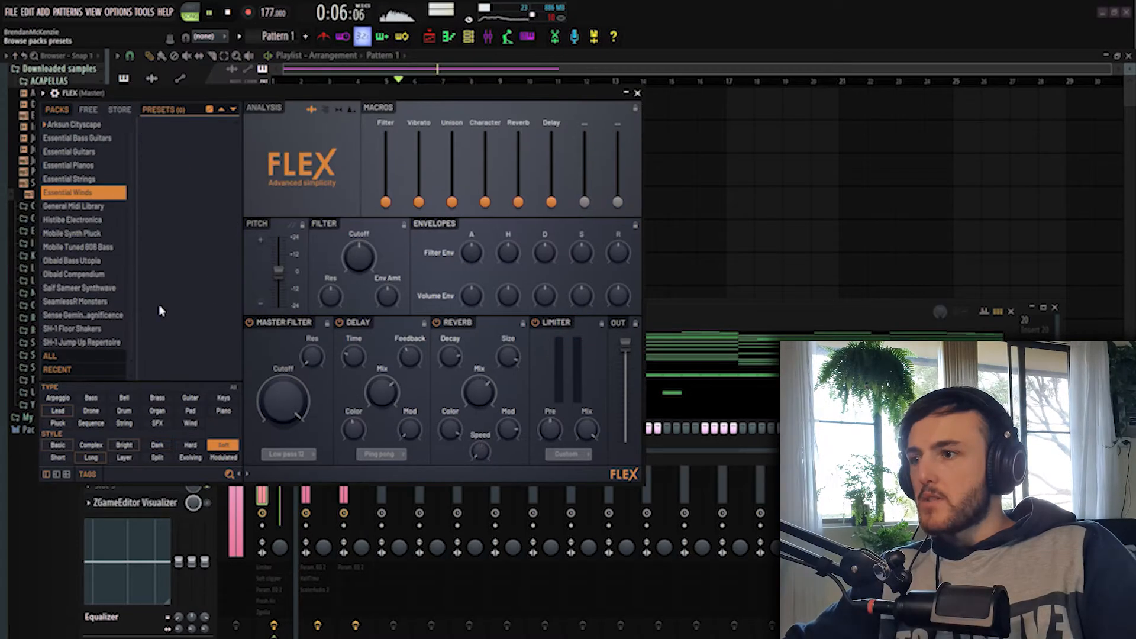
# - Remove the Soft style filter from the Essential Winds presets and load Flutes Sustain on the third FLEX channel
pyautogui.click(223, 445)
pyautogui.click(172, 193)
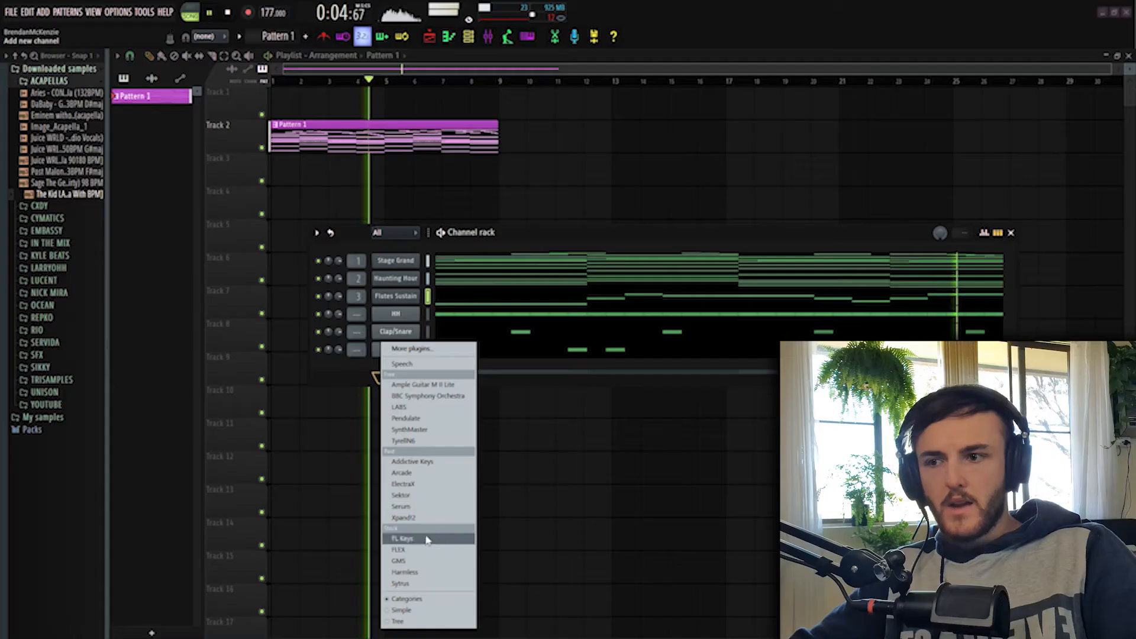
# - Add an FL Keys channel below Rim/Accent and replace its instrument with GMS
pyautogui.click(424, 538)
pyautogui.rightClick(408, 367)
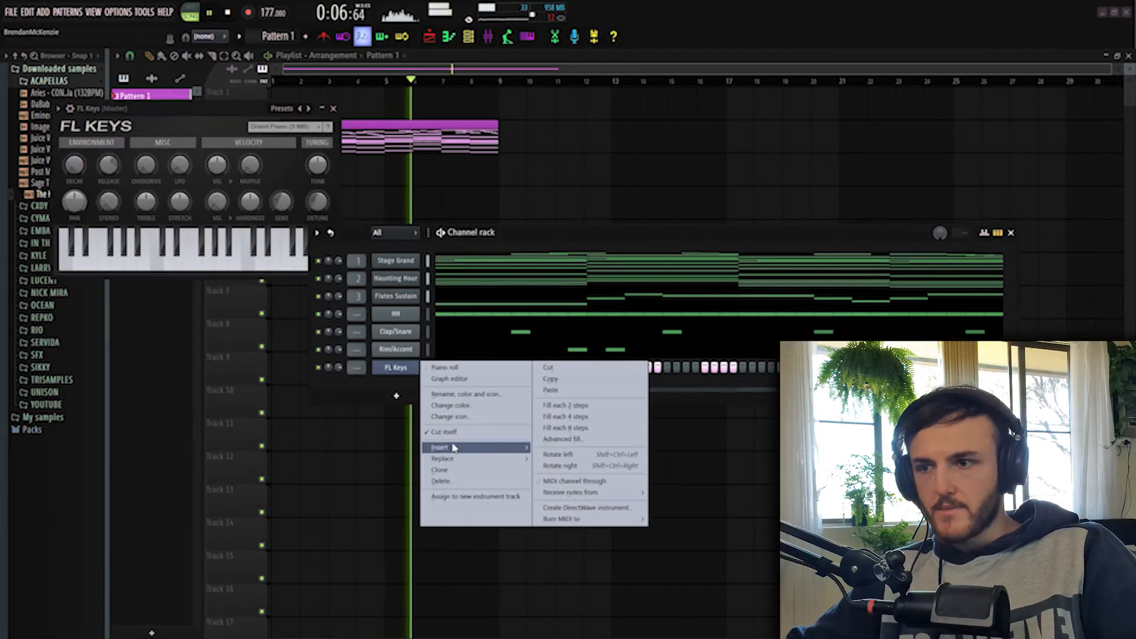
pyautogui.moveTo(450, 459)
pyautogui.click(553, 561)
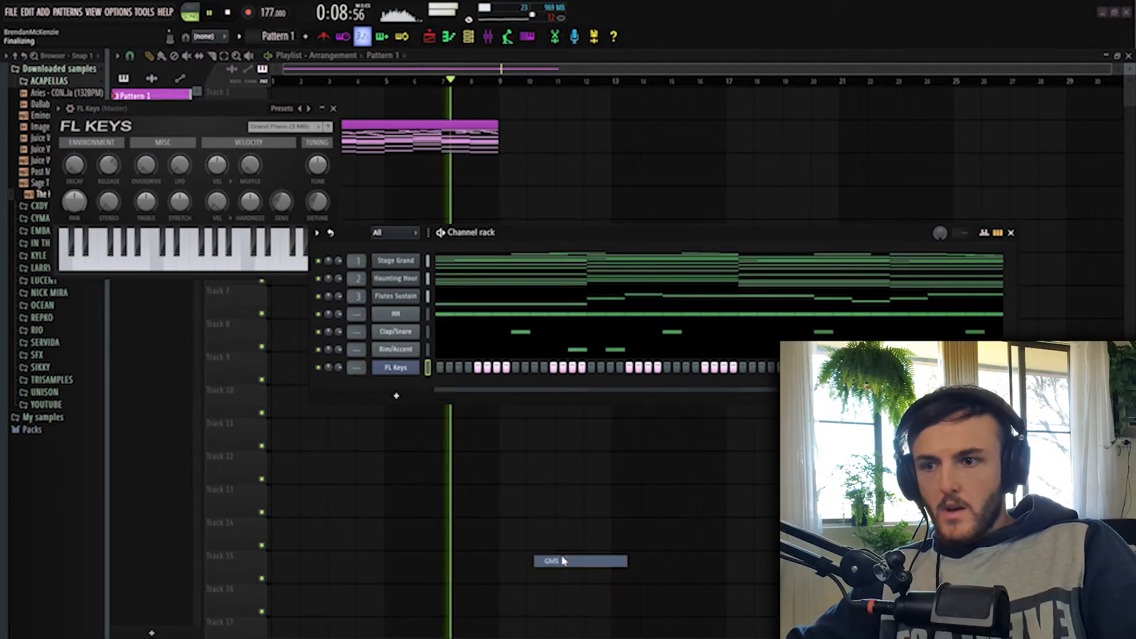
# - Replace the GMS instrument with FLEX and load the Around Planets bass preset from all packs
pyautogui.rightClick(418, 368)
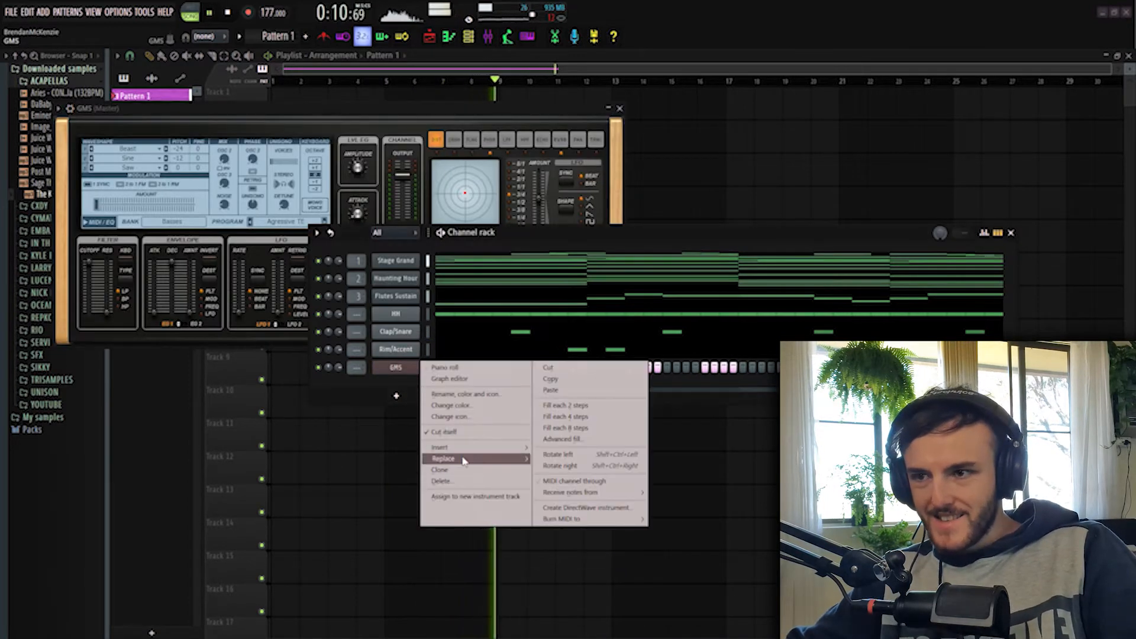
pyautogui.moveTo(449, 459)
pyautogui.click(580, 550)
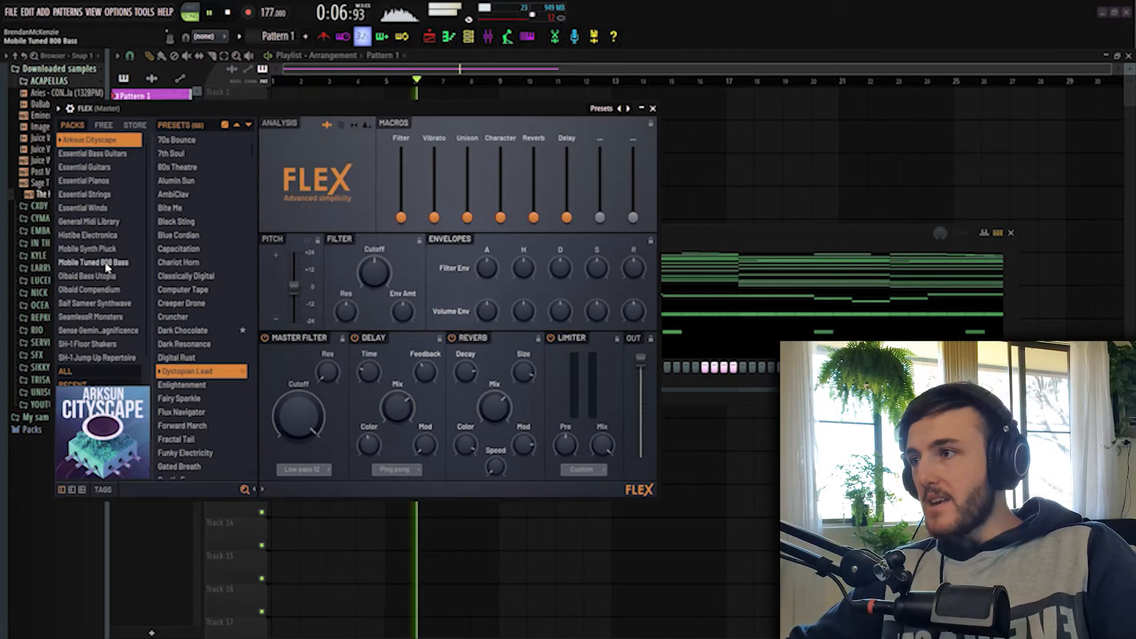
pyautogui.scroll(-3, 108, 268)
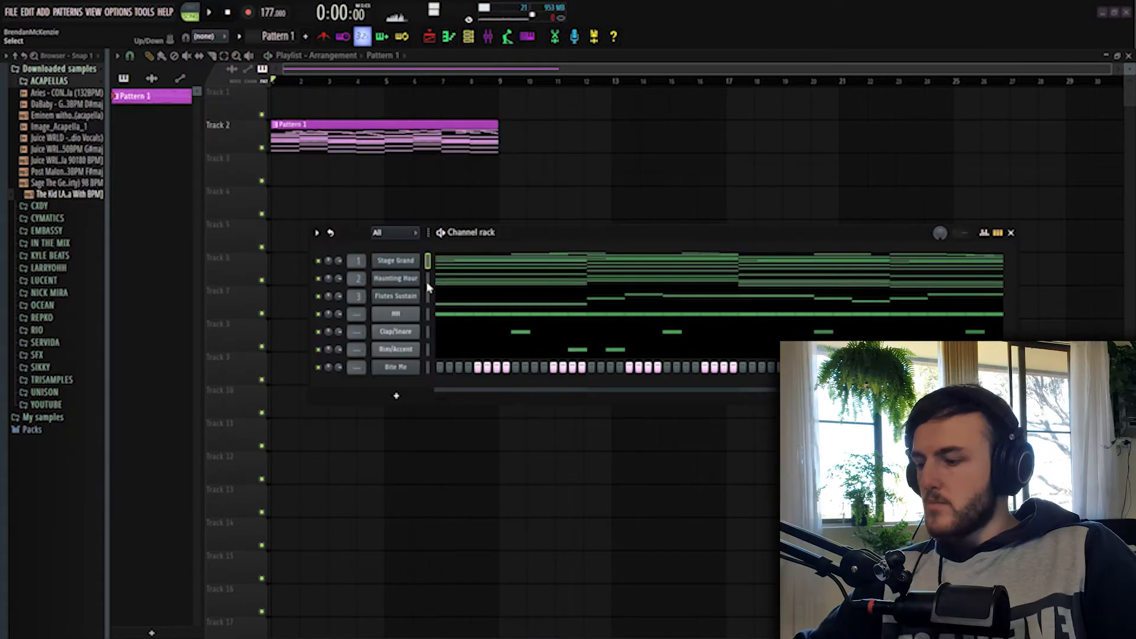
pyautogui.rightClick(417, 367)
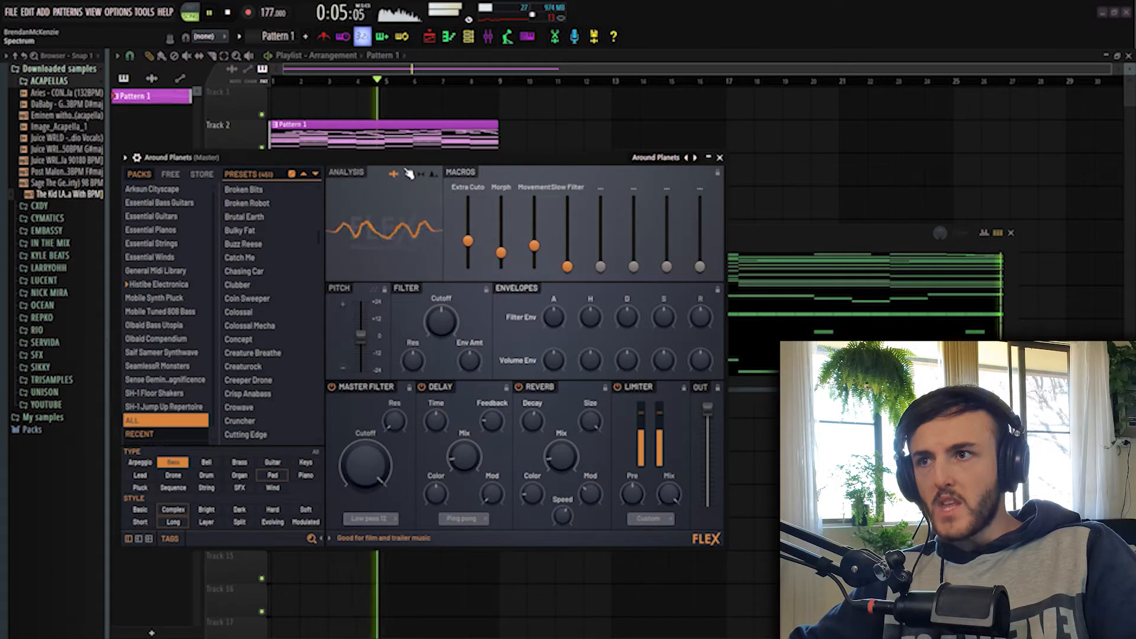
# - Switch the Around Planets analysis display through its spectrum views and close the plugin window
pyautogui.click(409, 174)
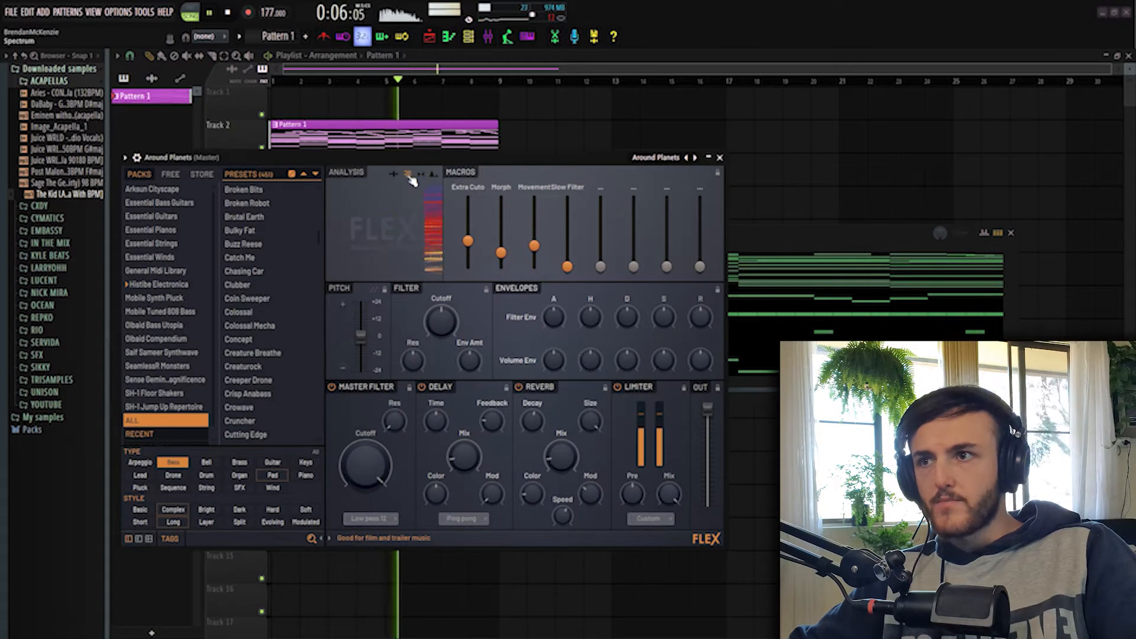
pyautogui.click(433, 174)
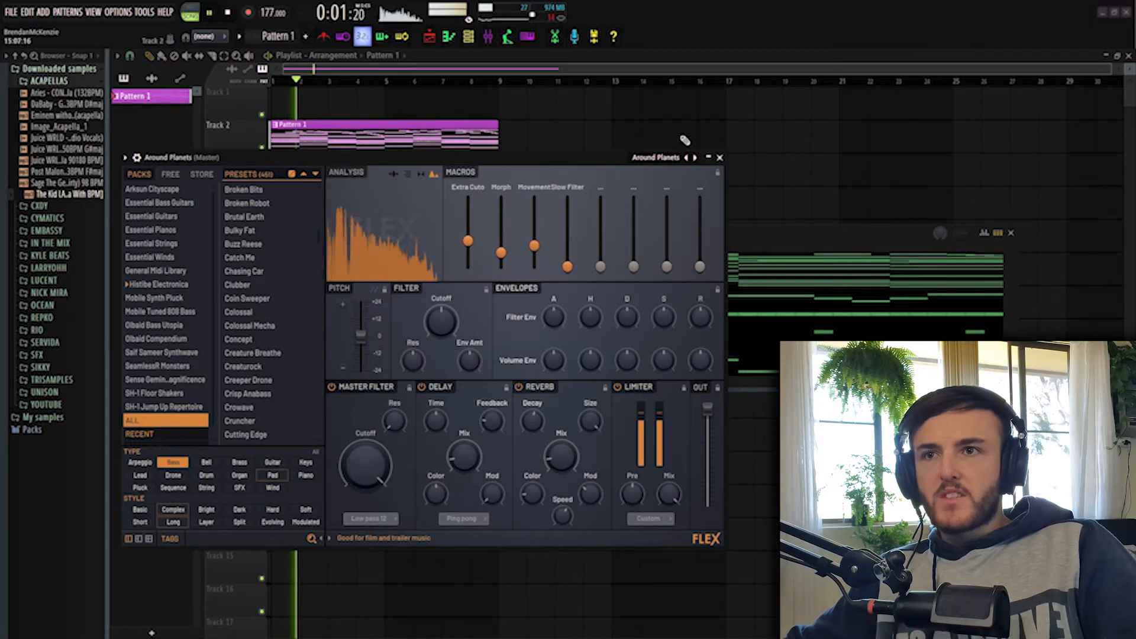
pyautogui.click(720, 158)
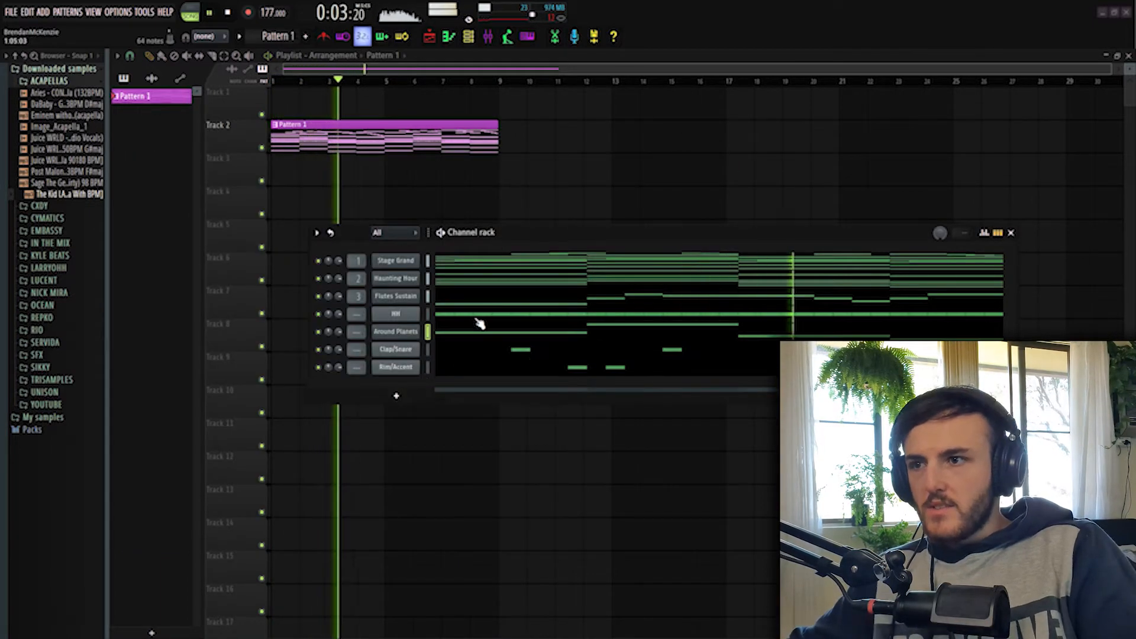
# - Move the Around Planets channel above HH and route it to mixer track 4
pyautogui.hotkey('alt', 'Up')
pyautogui.hotkey('ctrl', 'l')
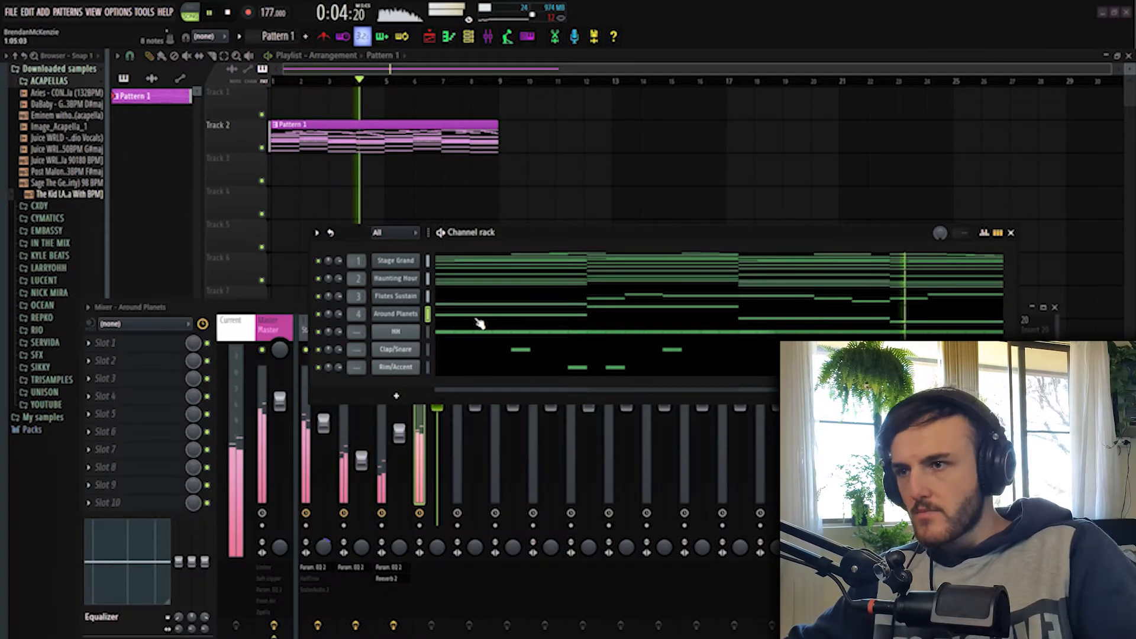
# - Lower the Unison macro of the Haunting Hour sound to 16% and try raising its Harmonic macro
pyautogui.click(410, 283)
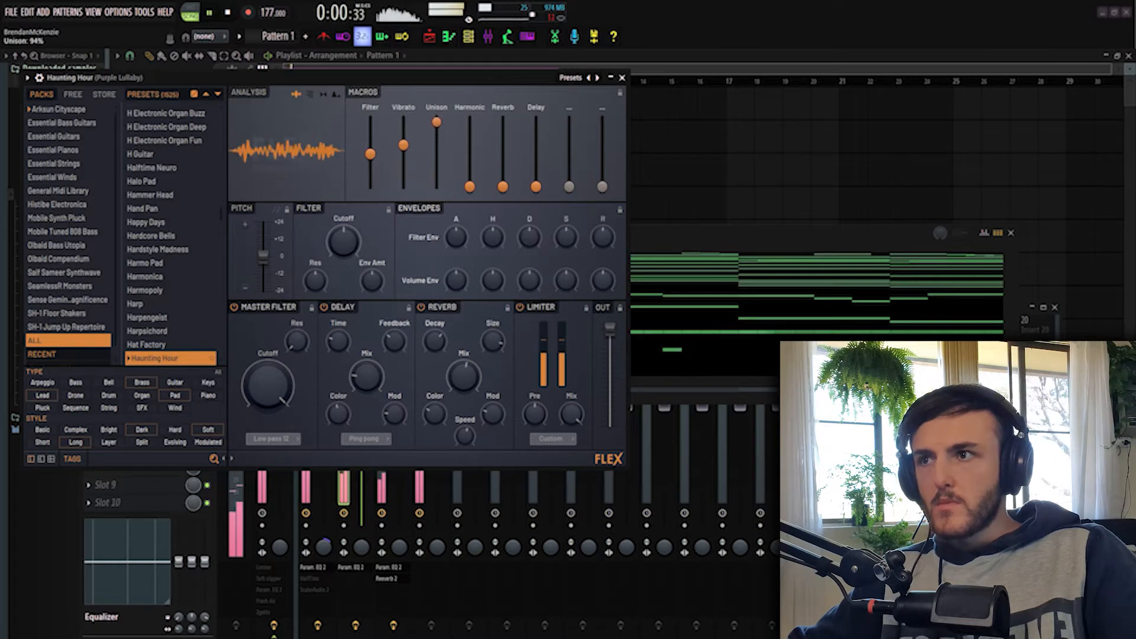
pyautogui.moveTo(437, 122); pyautogui.dragTo(436, 176)
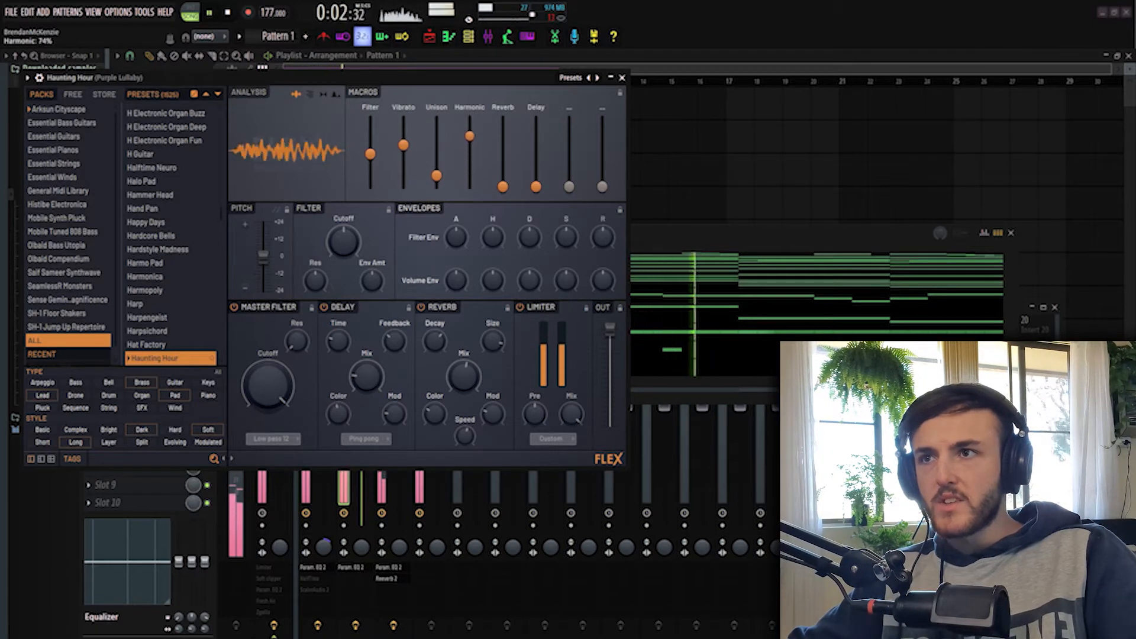
pyautogui.moveTo(469, 137); pyautogui.dragTo(469, 119)
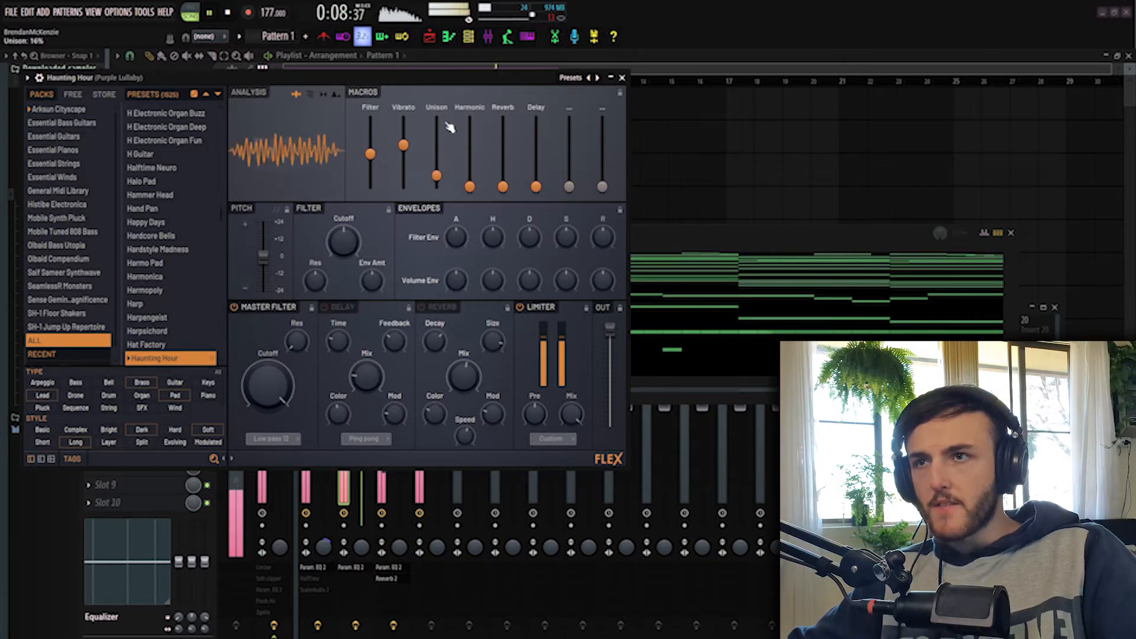
pyautogui.moveTo(472, 79); pyautogui.dragTo(601, 145)
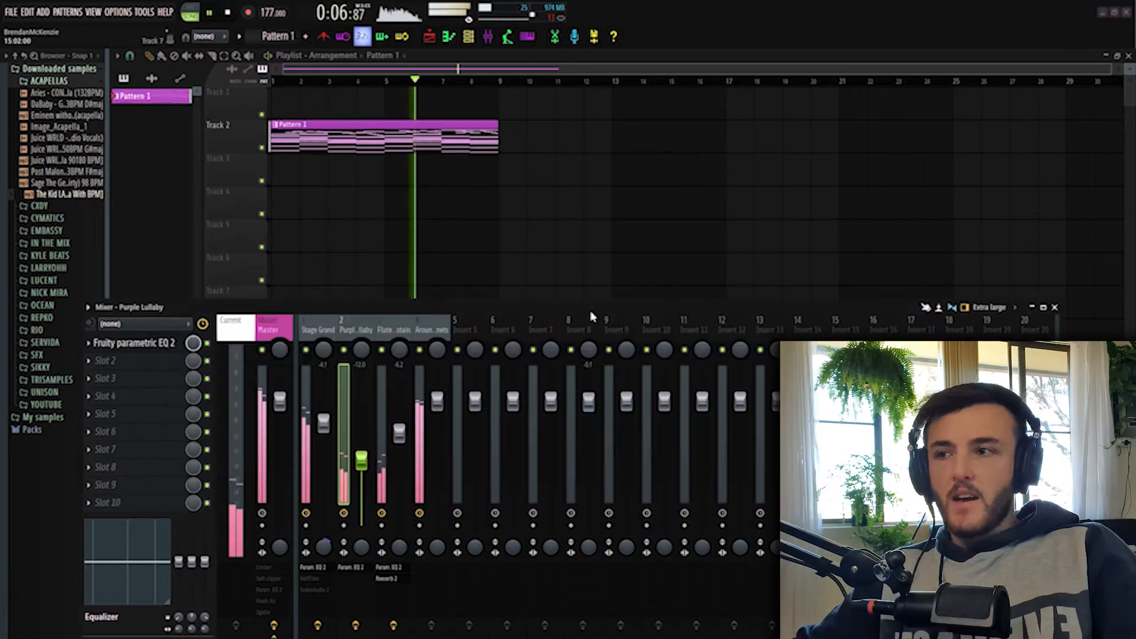
# - Add Fruity Parametric EQ 2 to the Around Planets mixer track
pyautogui.click(440, 338)
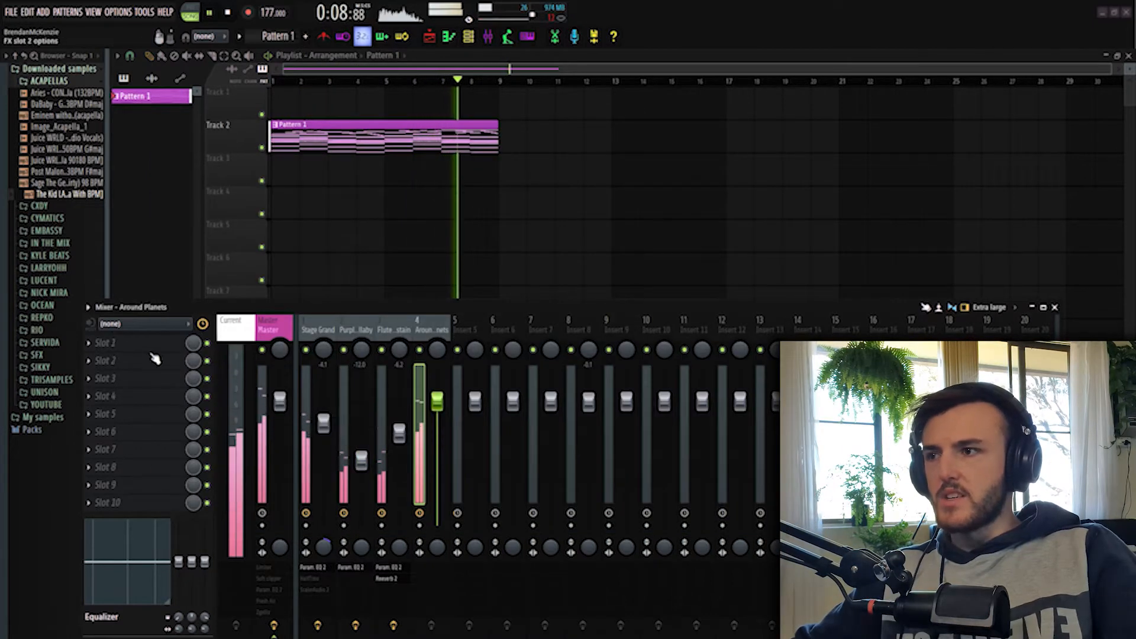
pyautogui.click(155, 359)
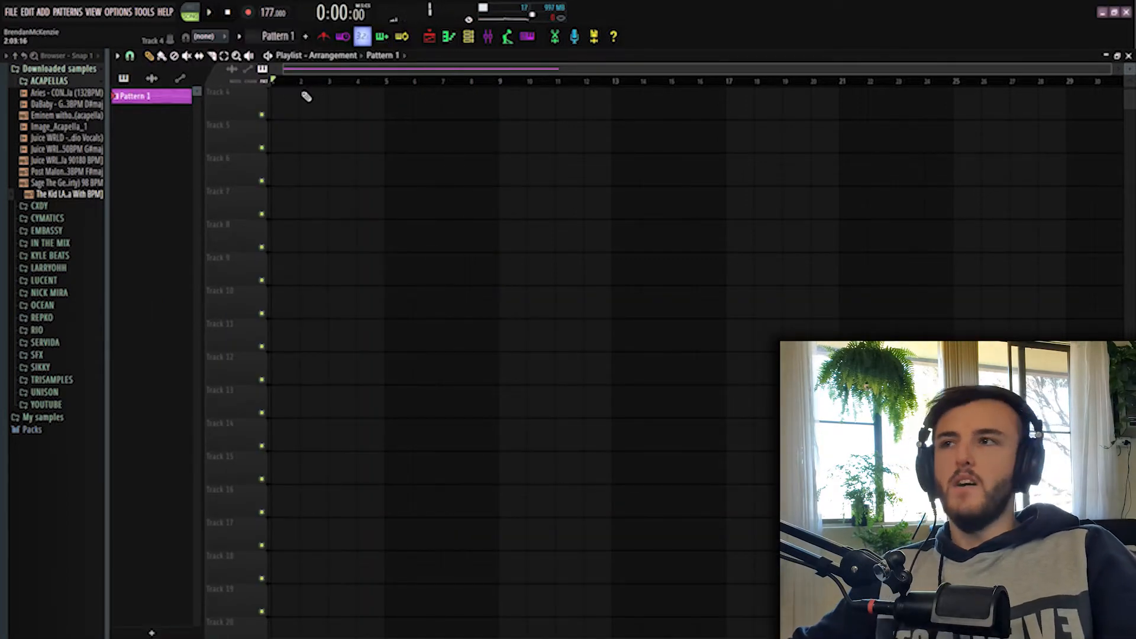
# - Add the HalfTime effect to slot 2 of the Insert 5 mixer track, after Fruity Parametric EQ 2
pyautogui.press('F9')
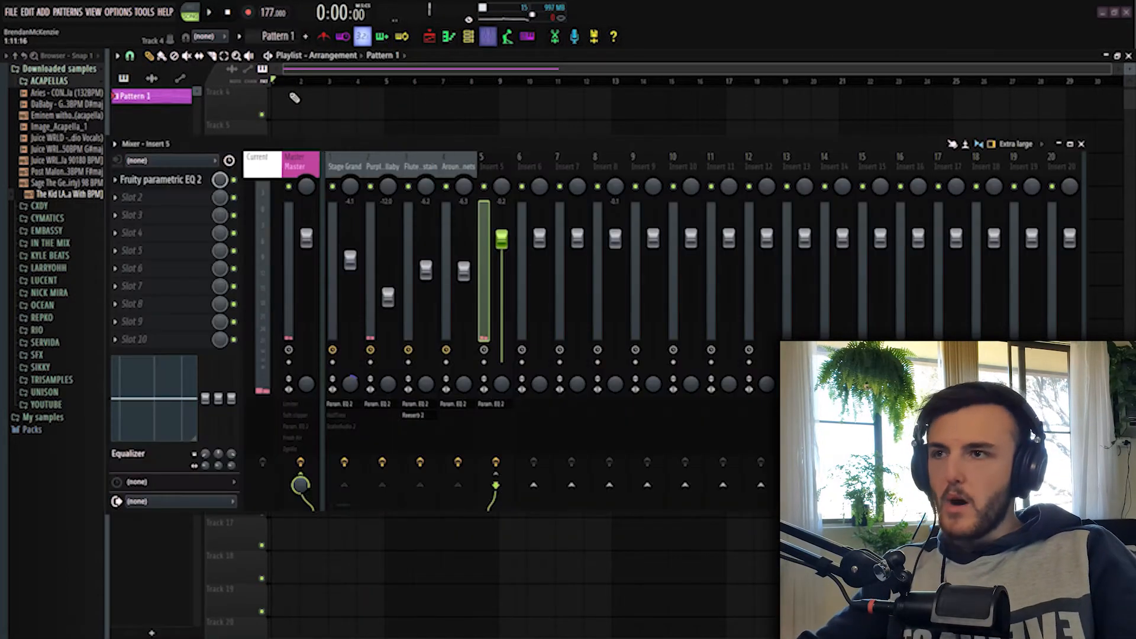
pyautogui.click(147, 201)
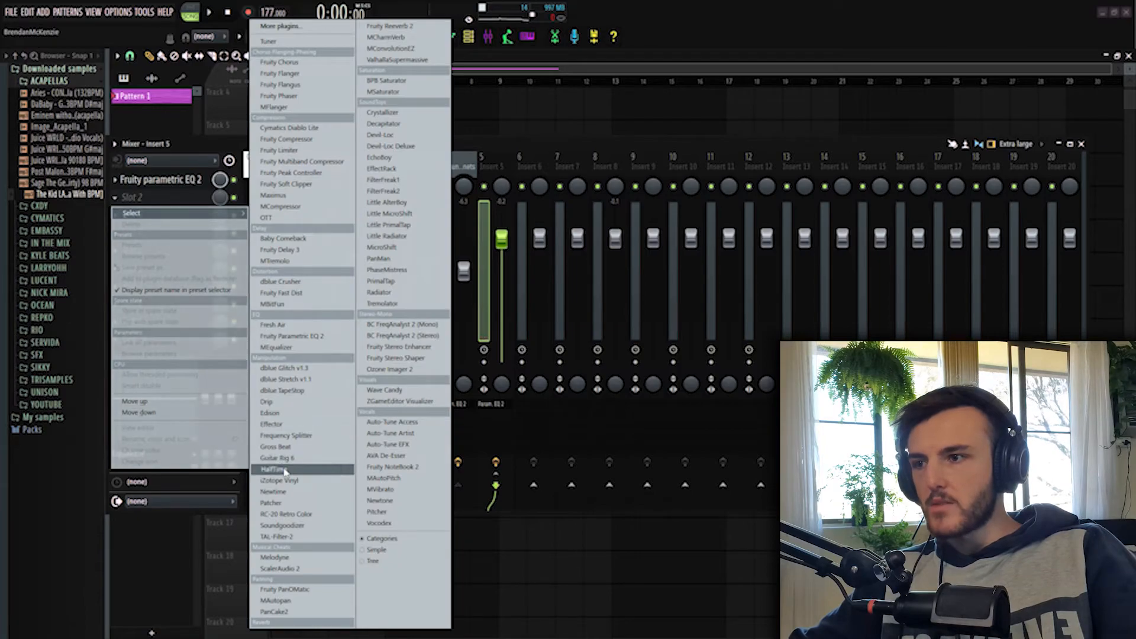
pyautogui.click(285, 471)
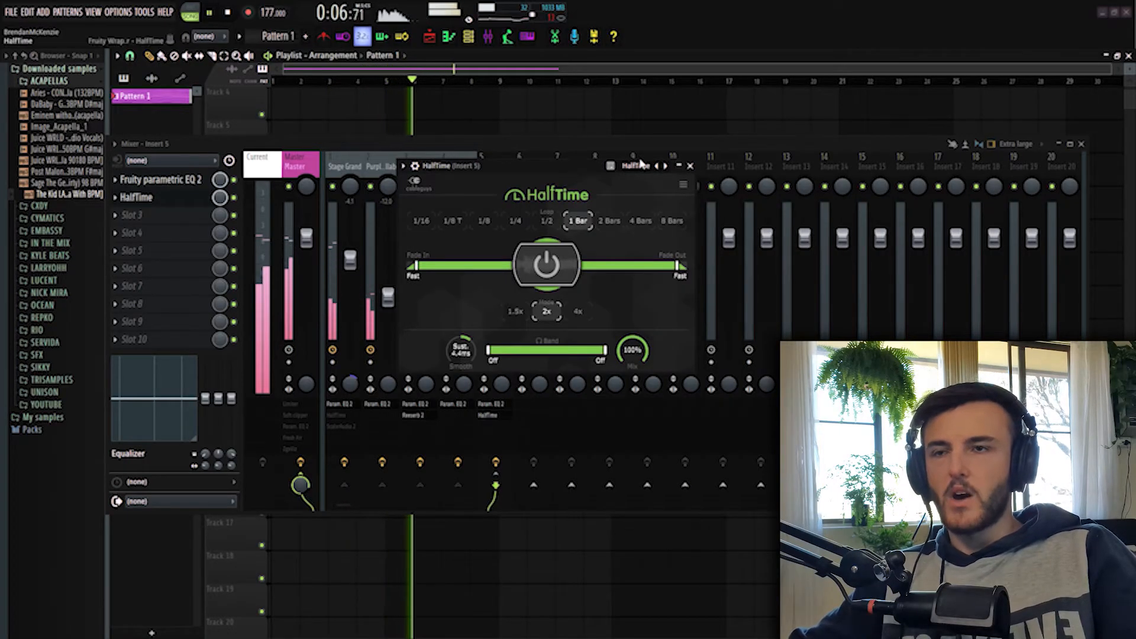
# - Stop playback, close the HalfTime and mixer windows, and split Pattern 1 into separate patterns by channel
pyautogui.click(690, 168)
pyautogui.click(1082, 145)
pyautogui.press('space')
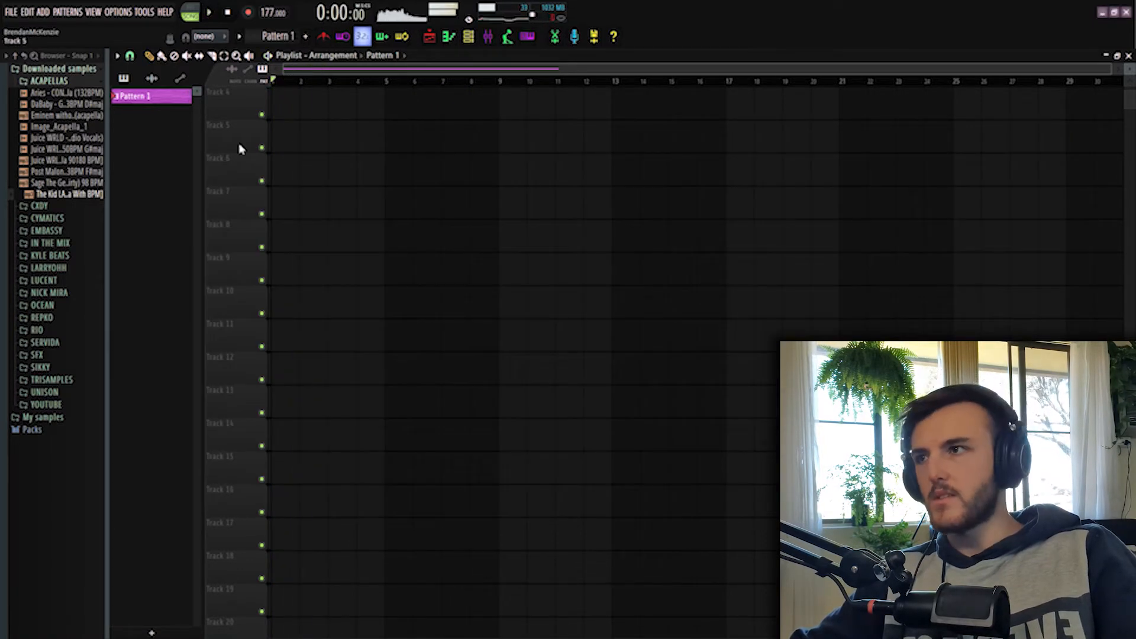
pyautogui.rightClick(164, 101)
pyautogui.click(193, 294)
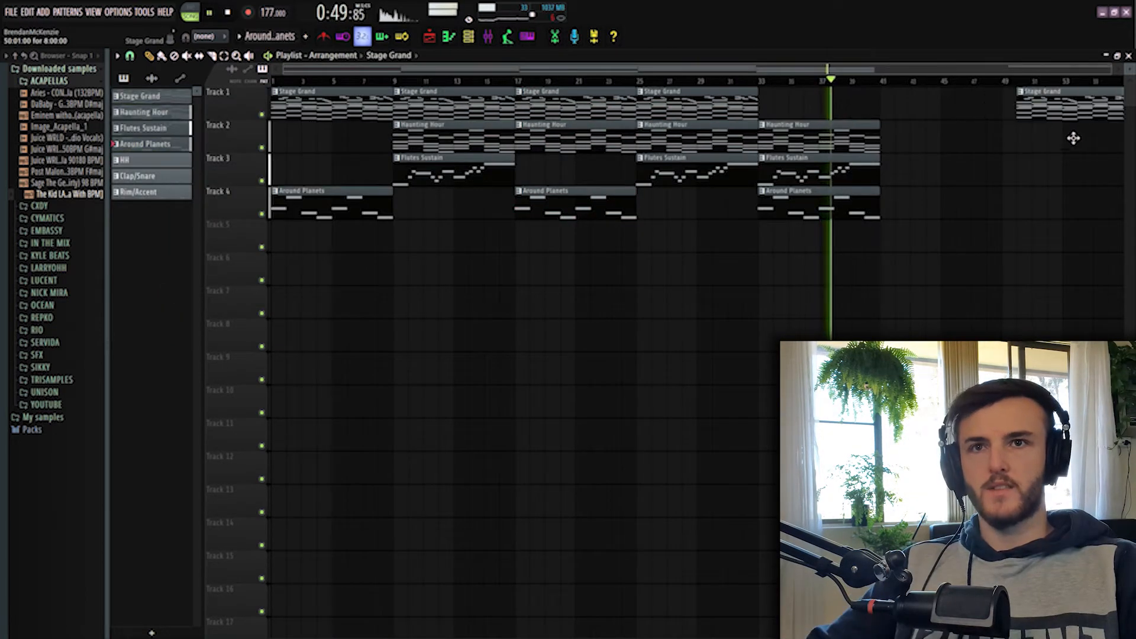
# - Place solo clips of Stage Grand, Haunting Hour, Flutes Sustain and Around Planets back to back on Tracks 1 to 4, starting at bar 49
pyautogui.moveTo(1073, 138); pyautogui.dragTo(1033, 115)
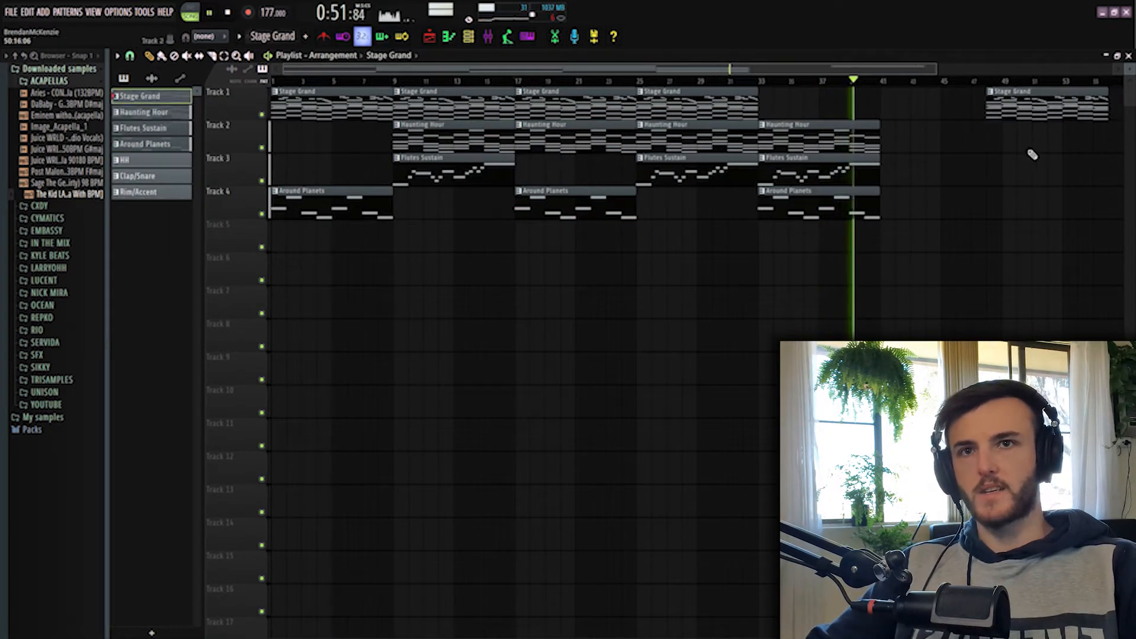
pyautogui.scroll(-1, 1037, 161)
pyautogui.moveTo(934, 110); pyautogui.dragTo(946, 109)
pyautogui.moveTo(745, 139); pyautogui.dragTo(1058, 165)
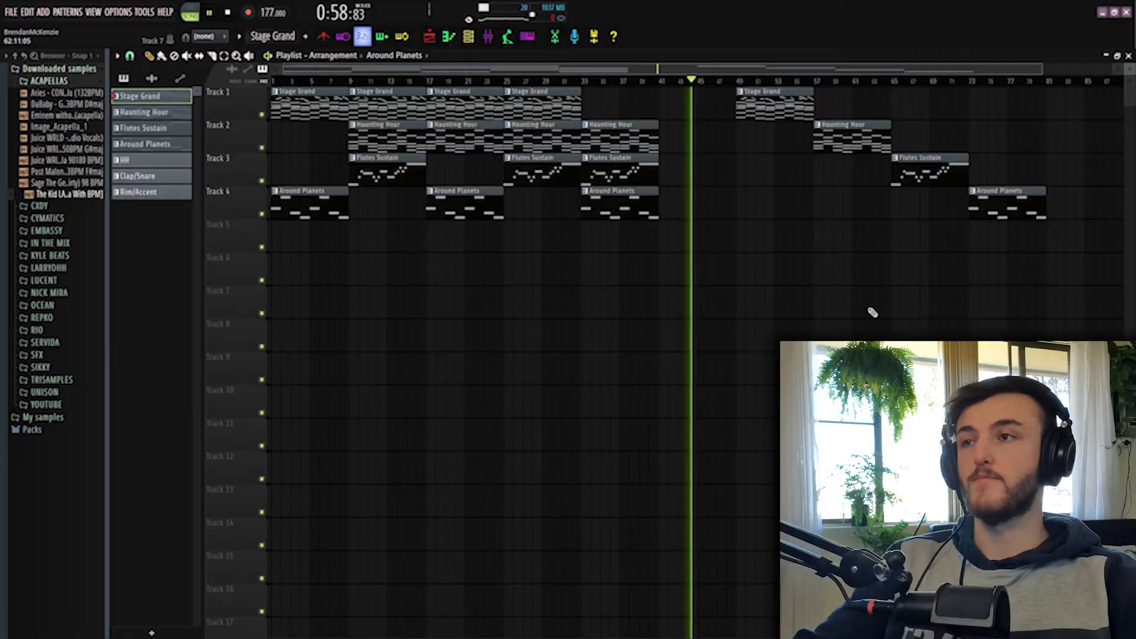
# - Stop playback and render the master mixer track to an audio clip on playlist Track 5
pyautogui.press('space')
pyautogui.press('F9')
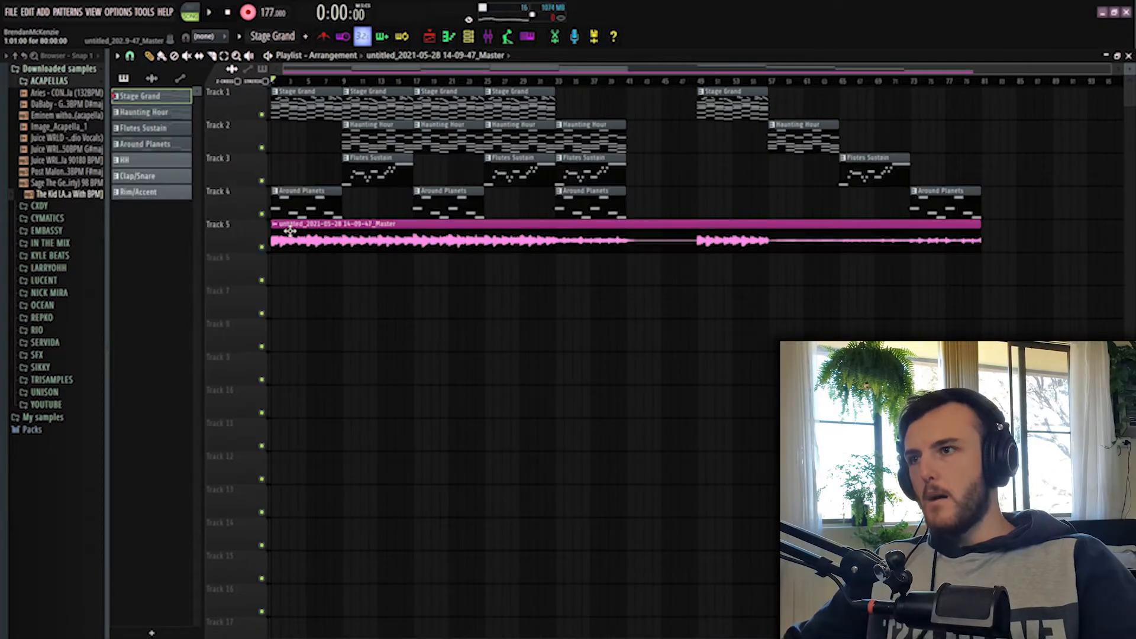
pyautogui.press('F9')
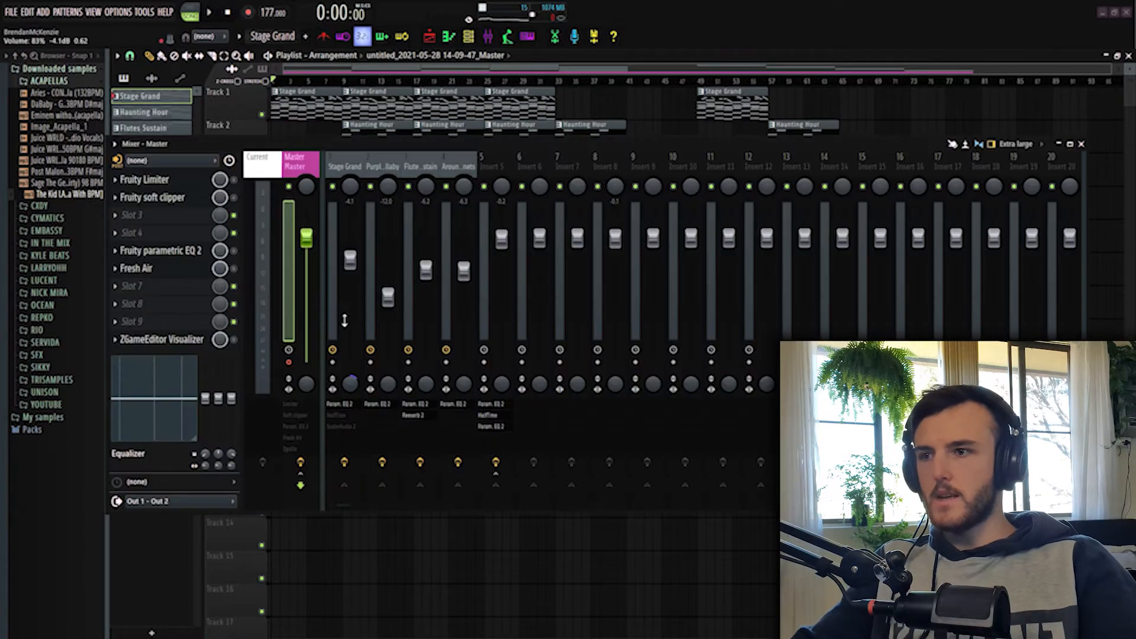
pyautogui.press('F9')
# - Open the rendered master clip's sample from Track 5 in the Edison audio editor
pyautogui.doubleClick(367, 239)
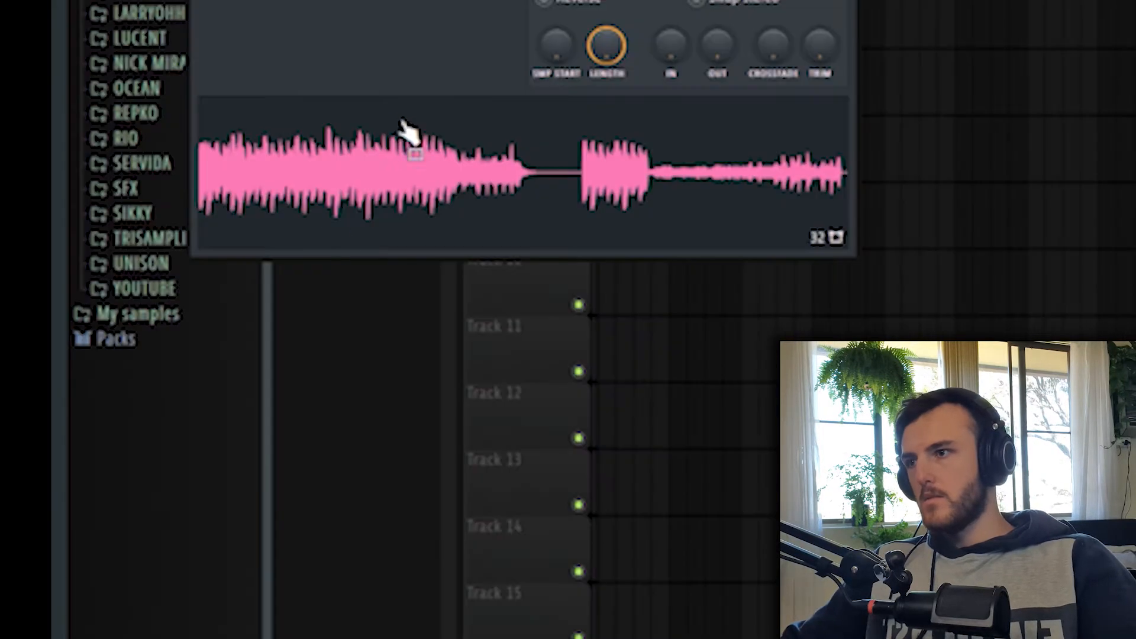
pyautogui.rightClick(145, 367)
pyautogui.click(412, 319)
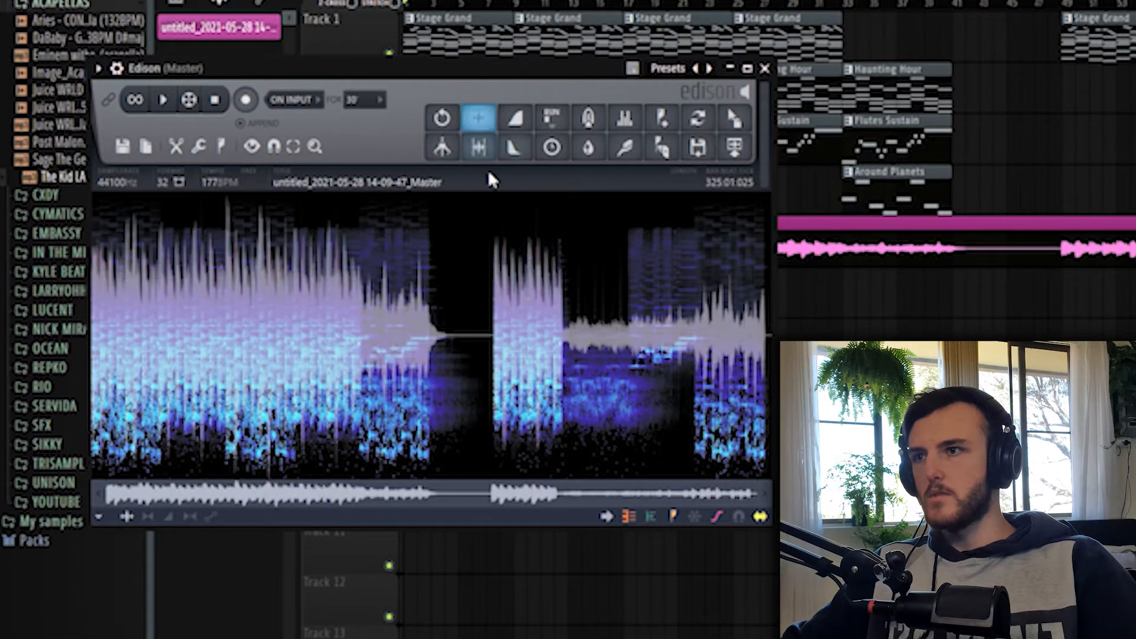
# - Set the sample title to "Flexing (itsbrezie) - 177BPM Cmin" in Edison's sample properties
pyautogui.click(378, 182)
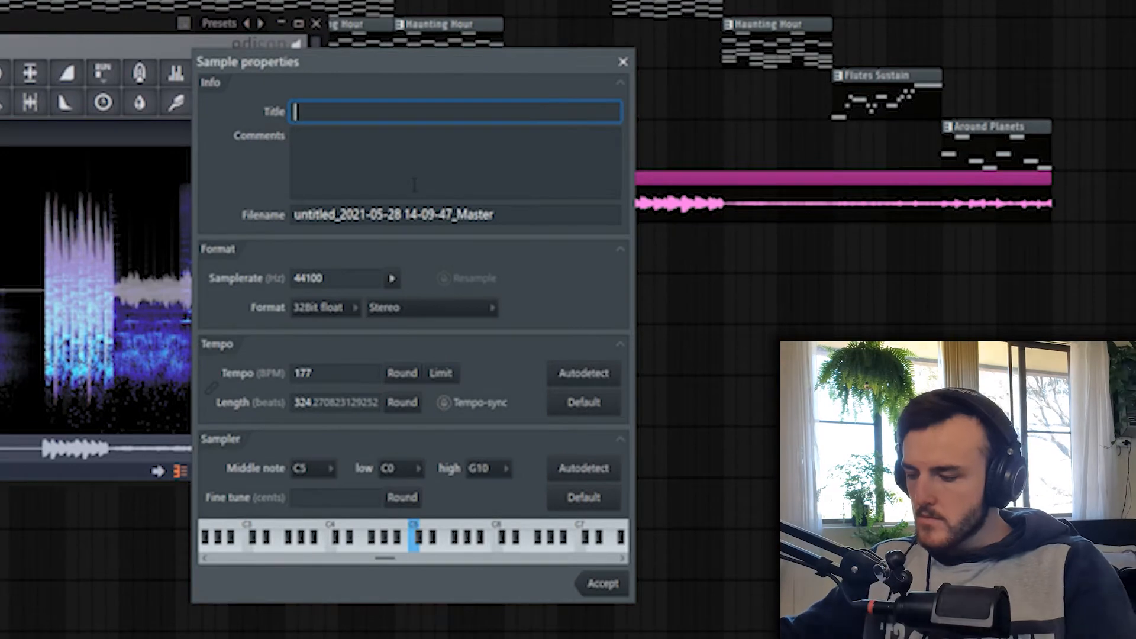
pyautogui.write('F')
pyautogui.write('lexing (itsbrezie) - 177BPM CMin')
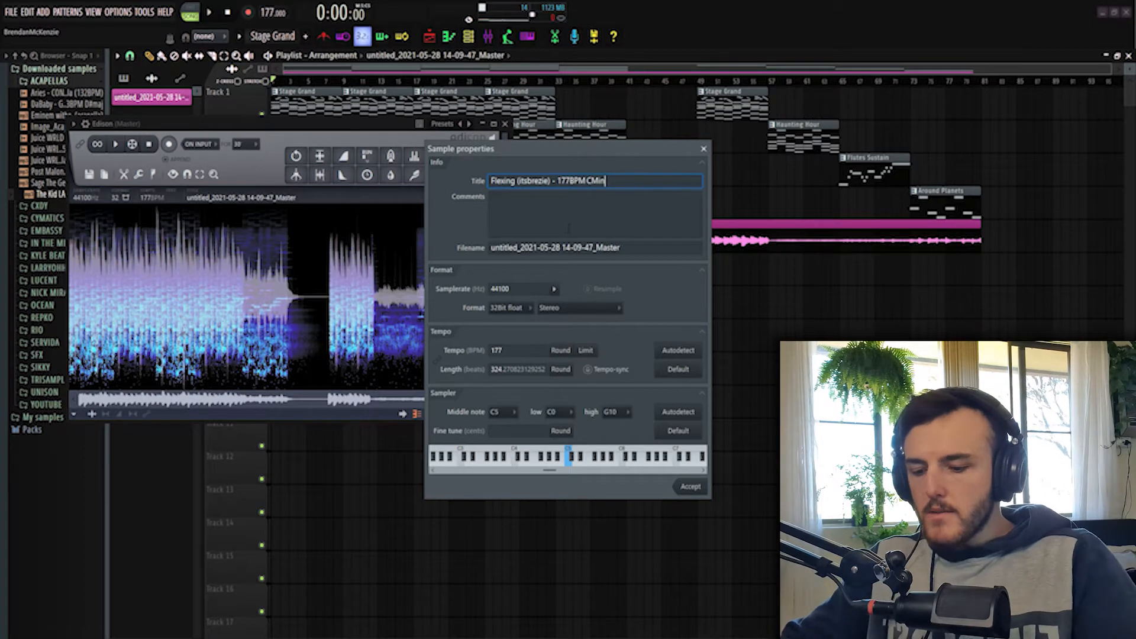
pyautogui.press('Left')
pyautogui.press('Left')
pyautogui.press('BackSpace')
pyautogui.write('m')
# - Add the producer's Instagram handle as the sample comment, enable Tempo-sync and accept the sample properties
pyautogui.click(526, 216)
pyautogui.write('IG')
pyautogui.write(' @')
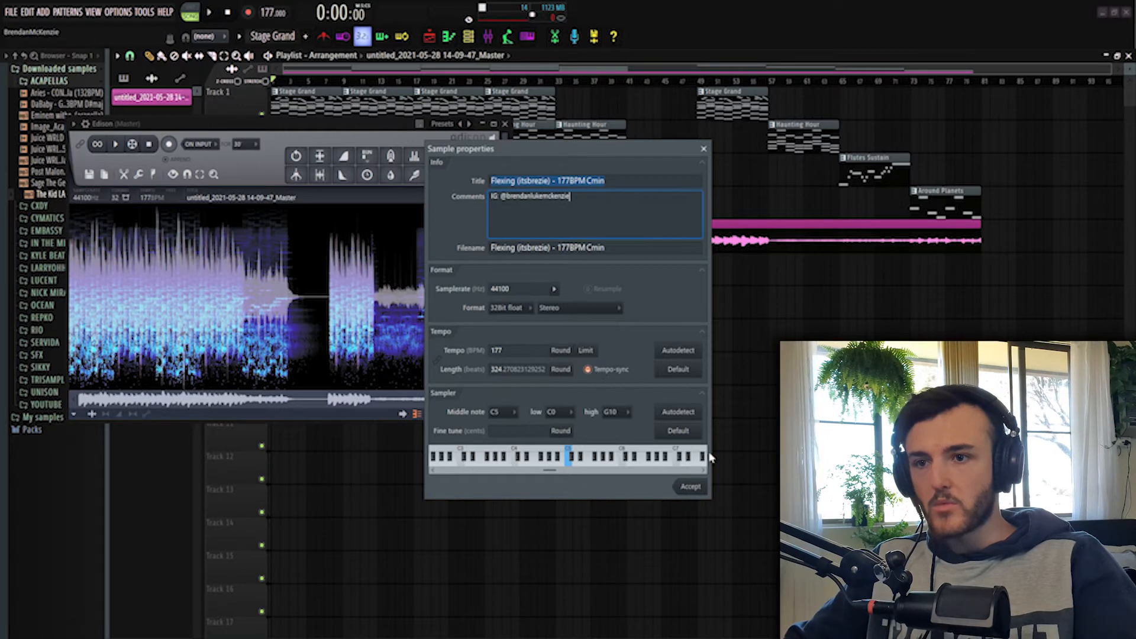
pyautogui.click(693, 489)
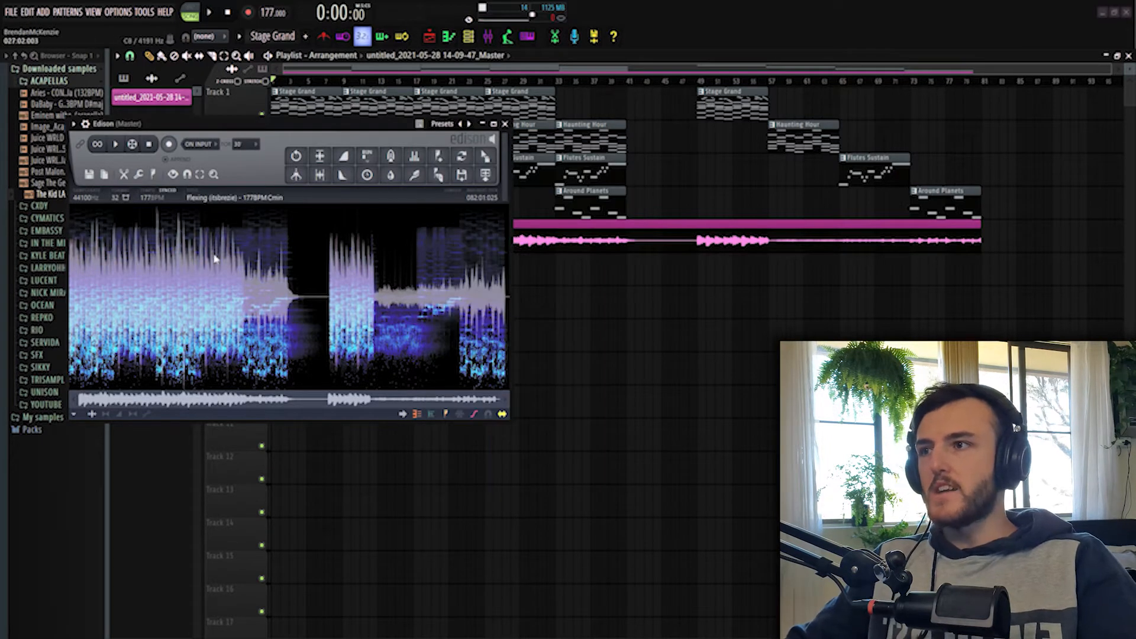
# - Copy the file name text from Edison's sample properties and close the properties
pyautogui.rightClick(71, 391)
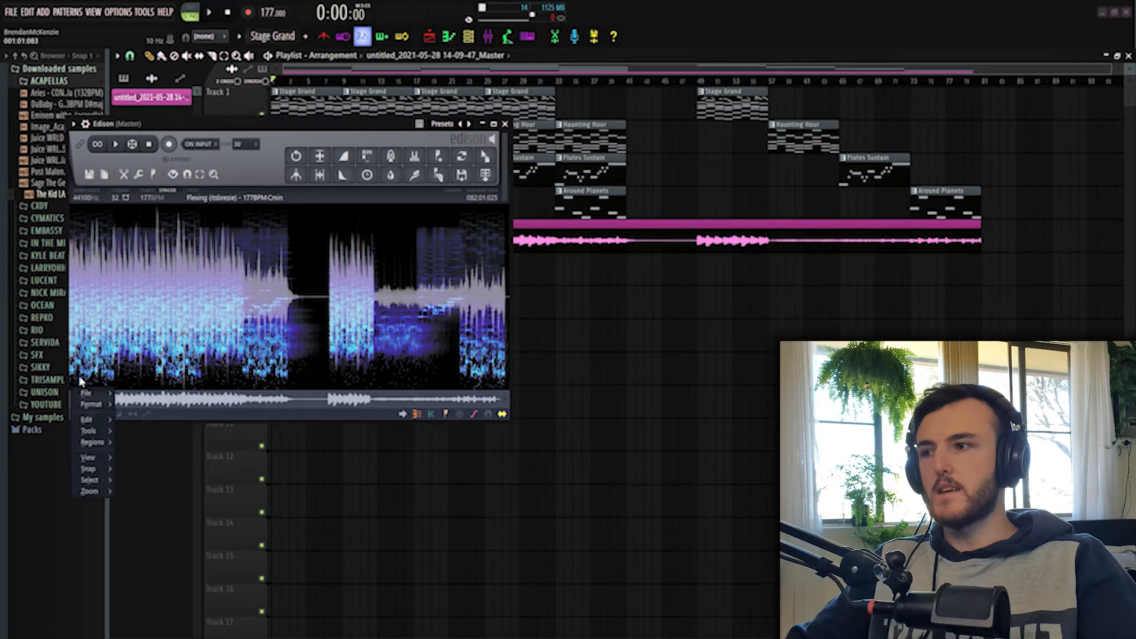
pyautogui.click(224, 190)
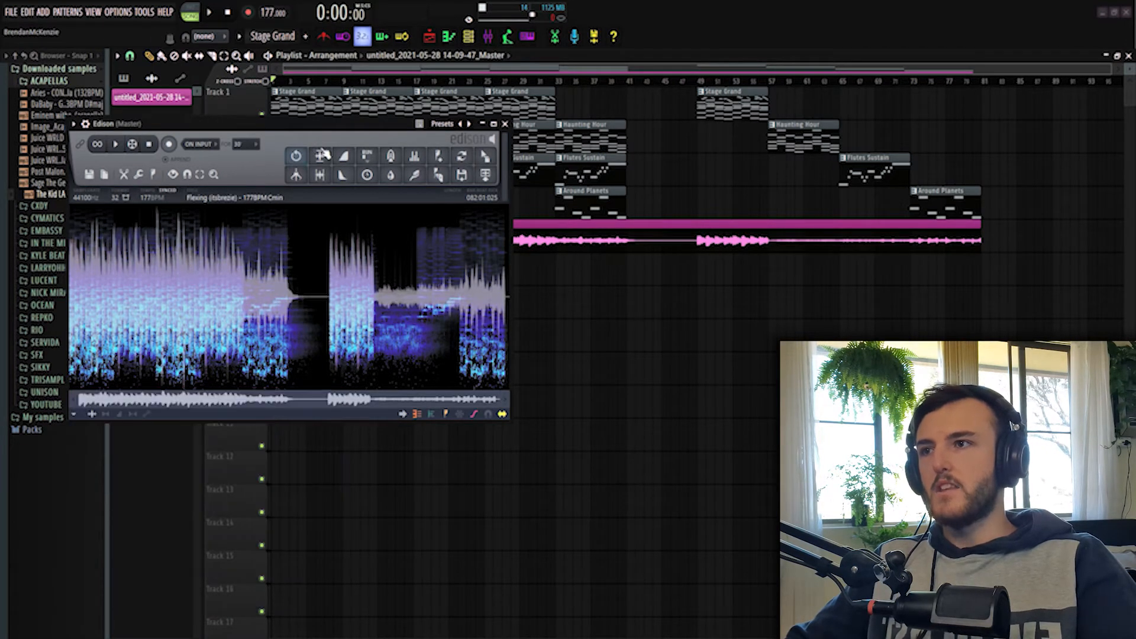
pyautogui.doubleClick(227, 200)
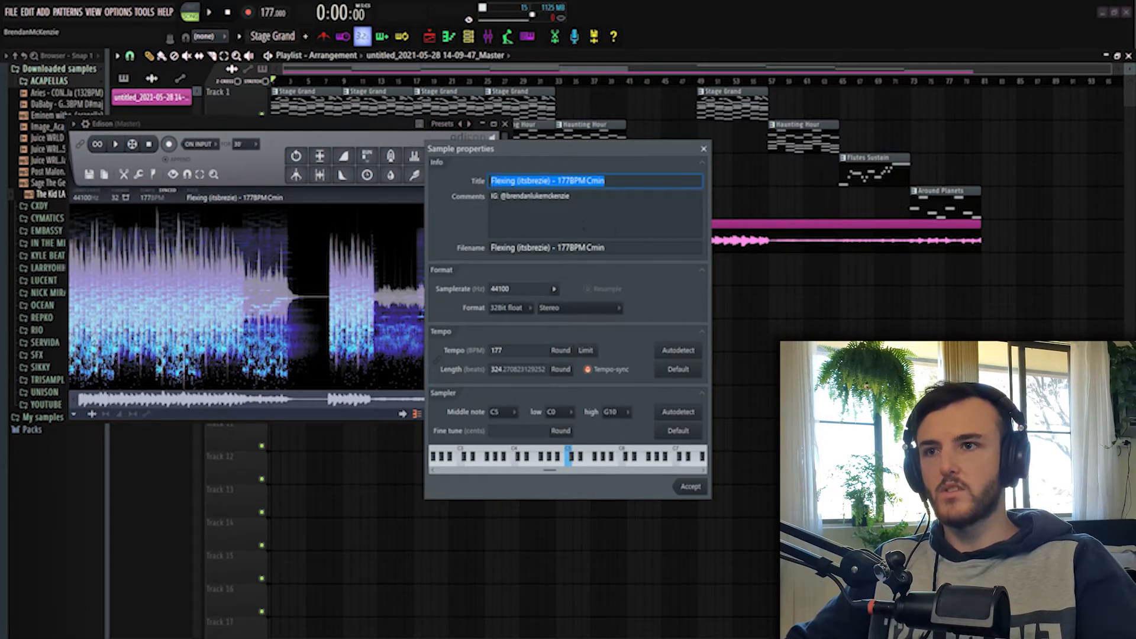
pyautogui.click(589, 248)
pyautogui.hotkey('ctrl', 'c')
pyautogui.click(600, 204)
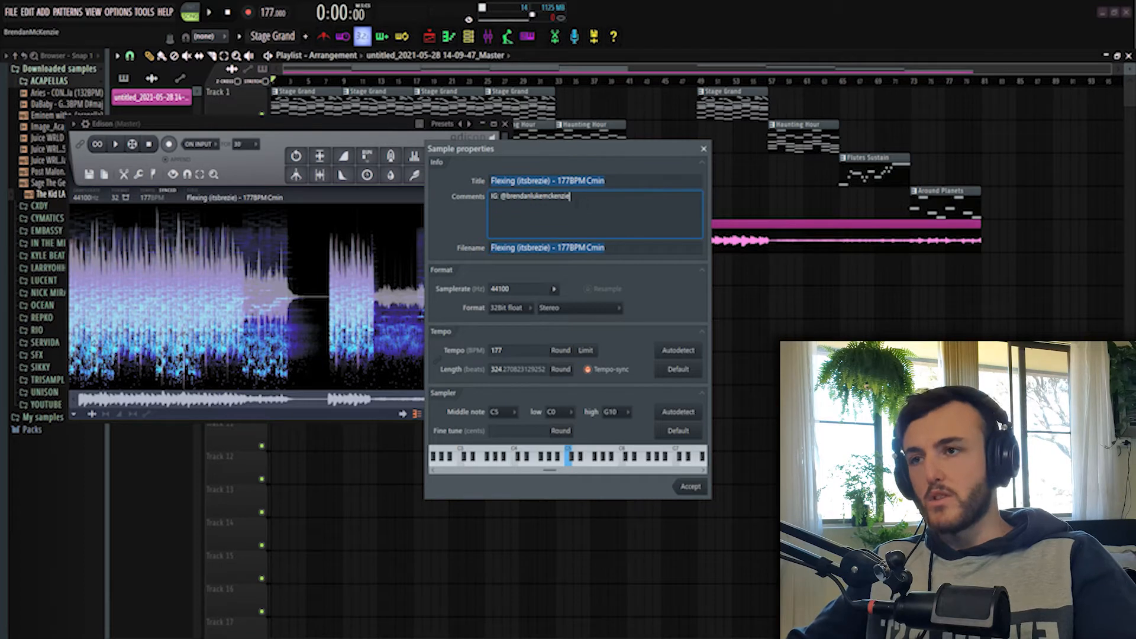
pyautogui.click(691, 487)
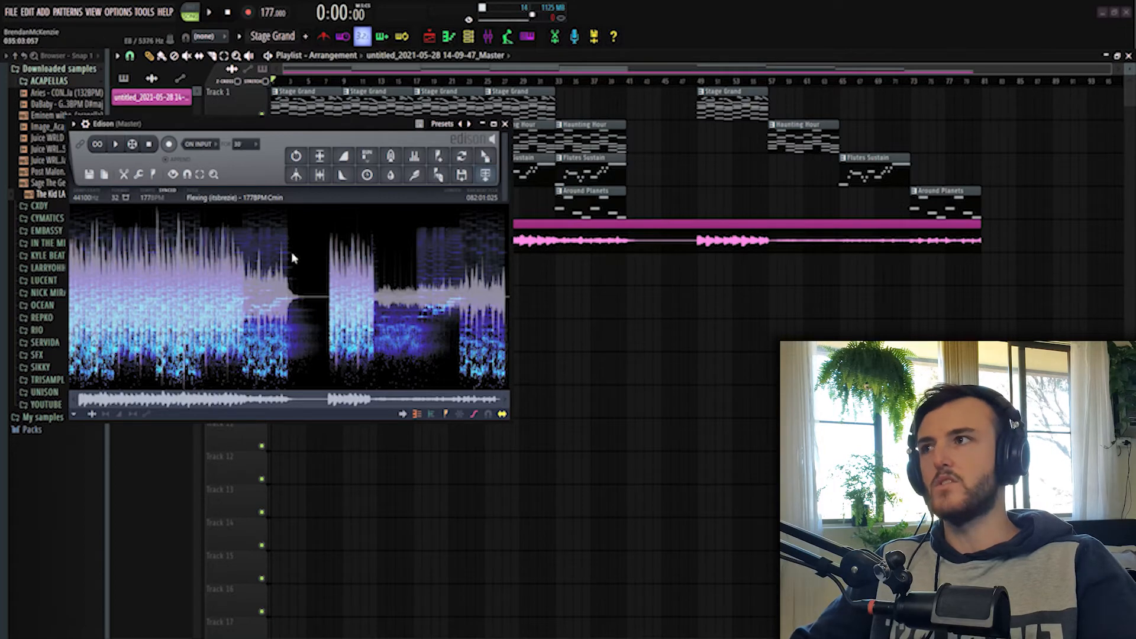
# - Save the sample as a WAV in D:, Music, My samples, Samples, Melodys, 2021, 05-21 May, and send it to the playlist
pyautogui.click(462, 176)
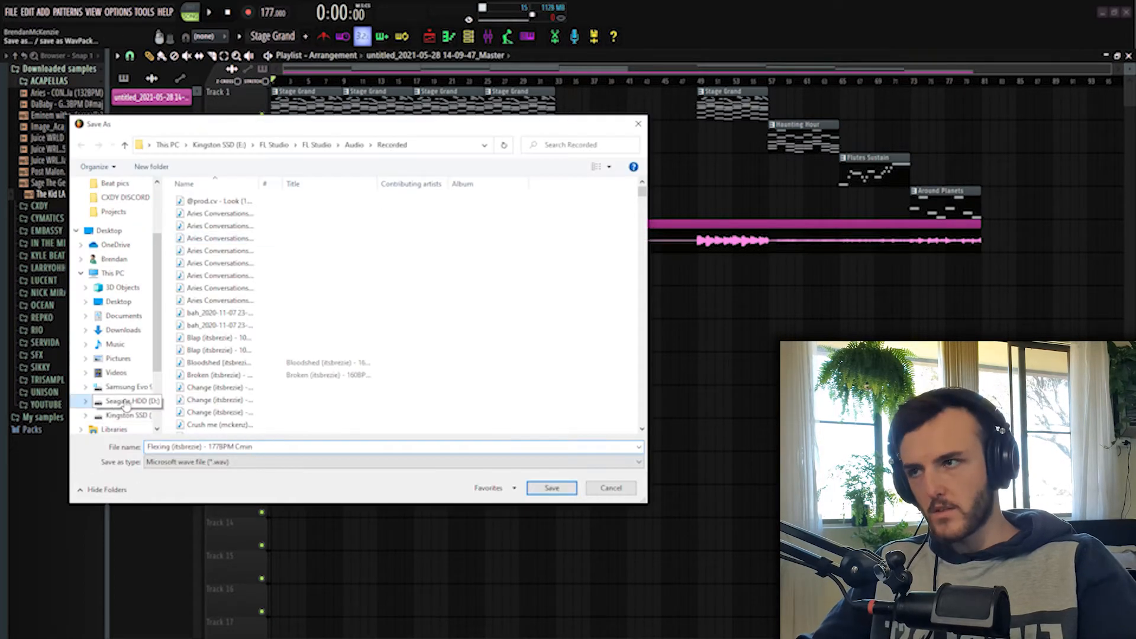
pyautogui.click(126, 402)
pyautogui.doubleClick(222, 239)
pyautogui.doubleClick(214, 226)
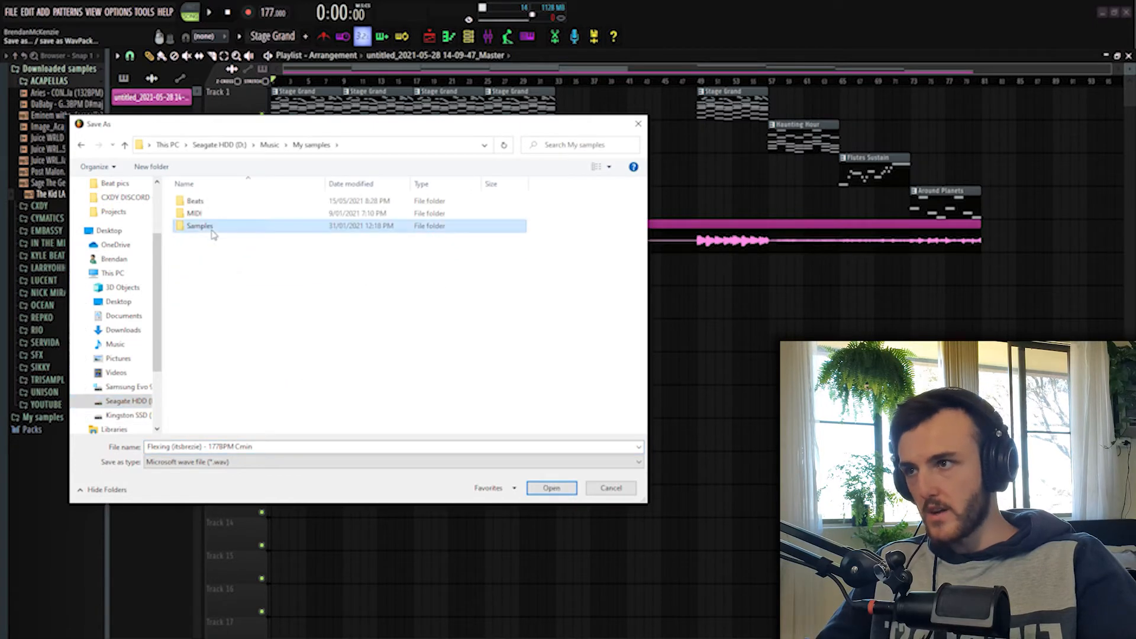
pyautogui.click(215, 216)
pyautogui.doubleClick(214, 217)
pyautogui.doubleClick(217, 215)
pyautogui.doubleClick(222, 251)
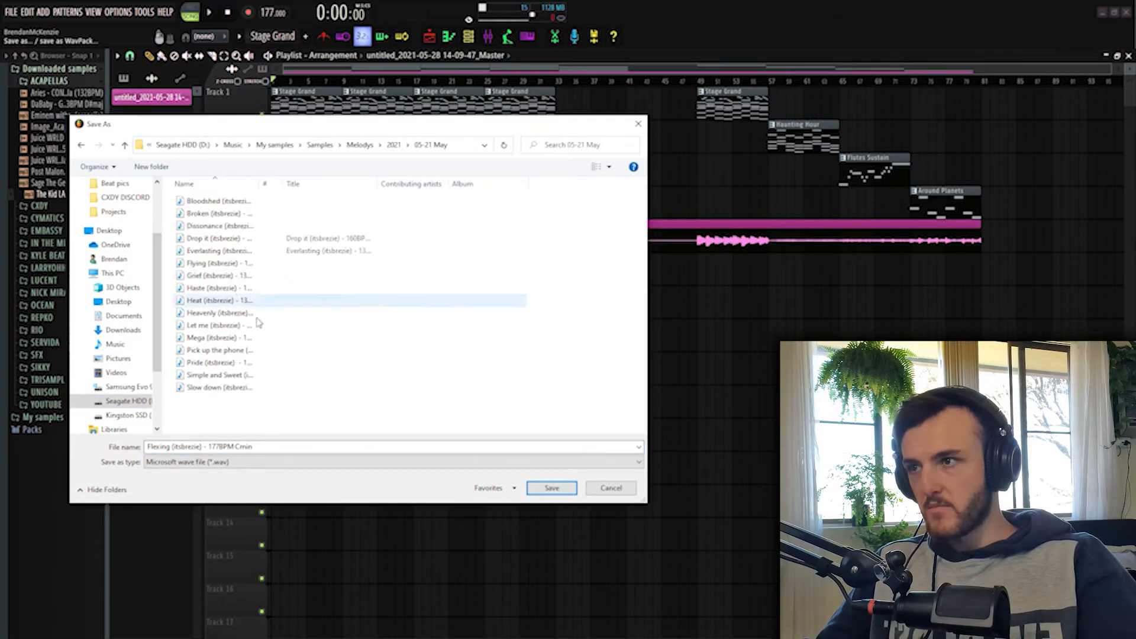
pyautogui.click(551, 488)
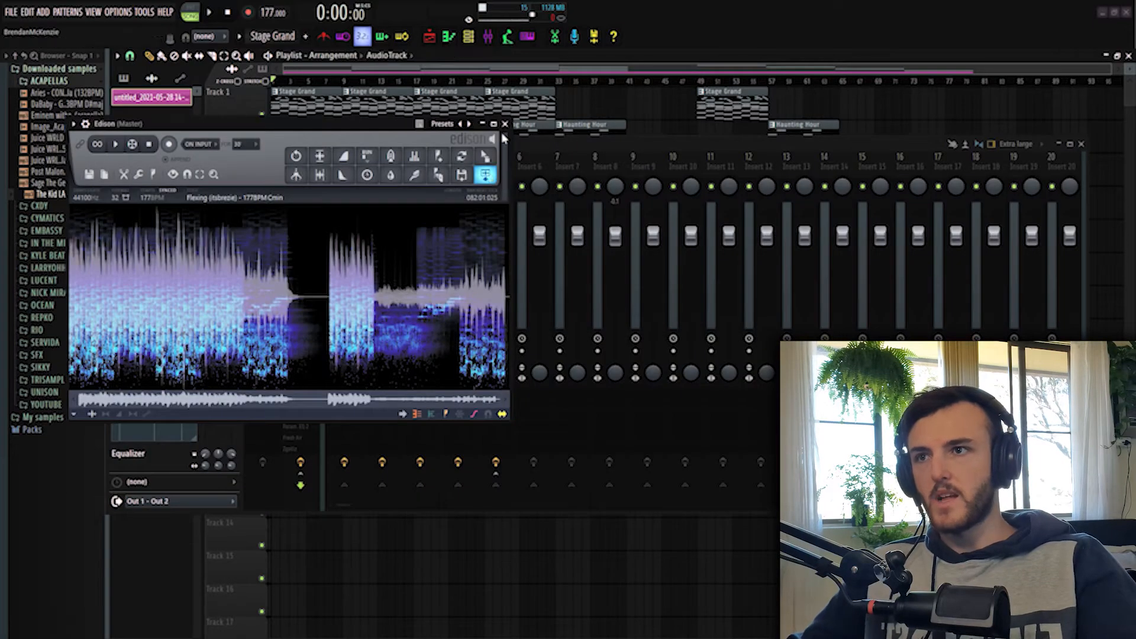
pyautogui.click(505, 124)
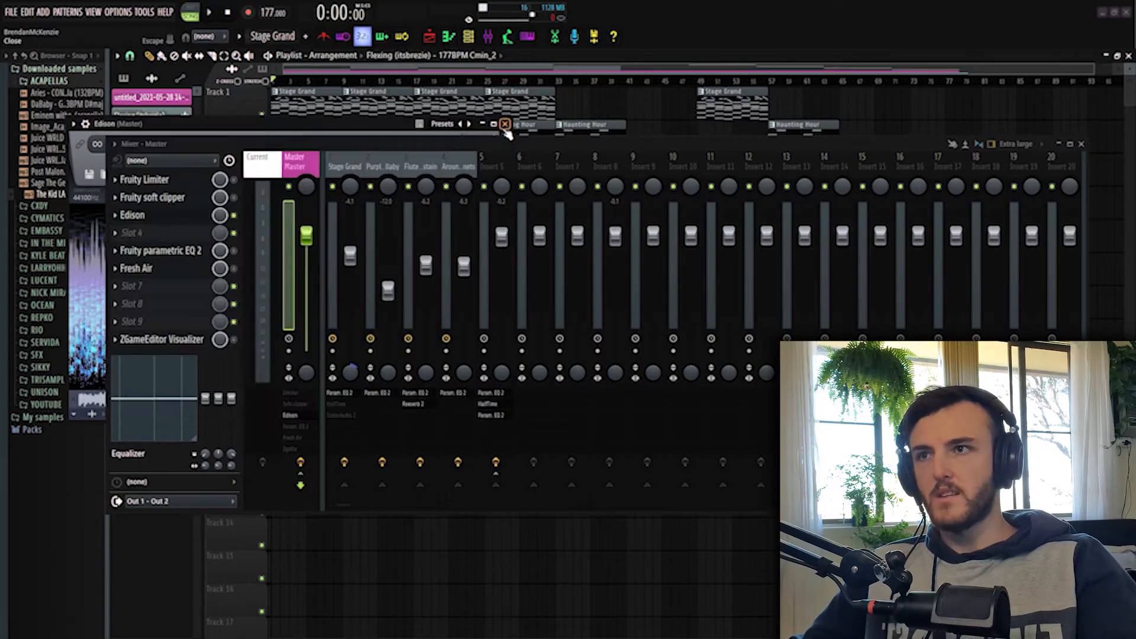
pyautogui.click(1081, 144)
# - Save the project as "Flexing (itsbrezie) - 177BPM Cmin (loop).flp" under the 05-21 May saves folder
pyautogui.click(11, 12)
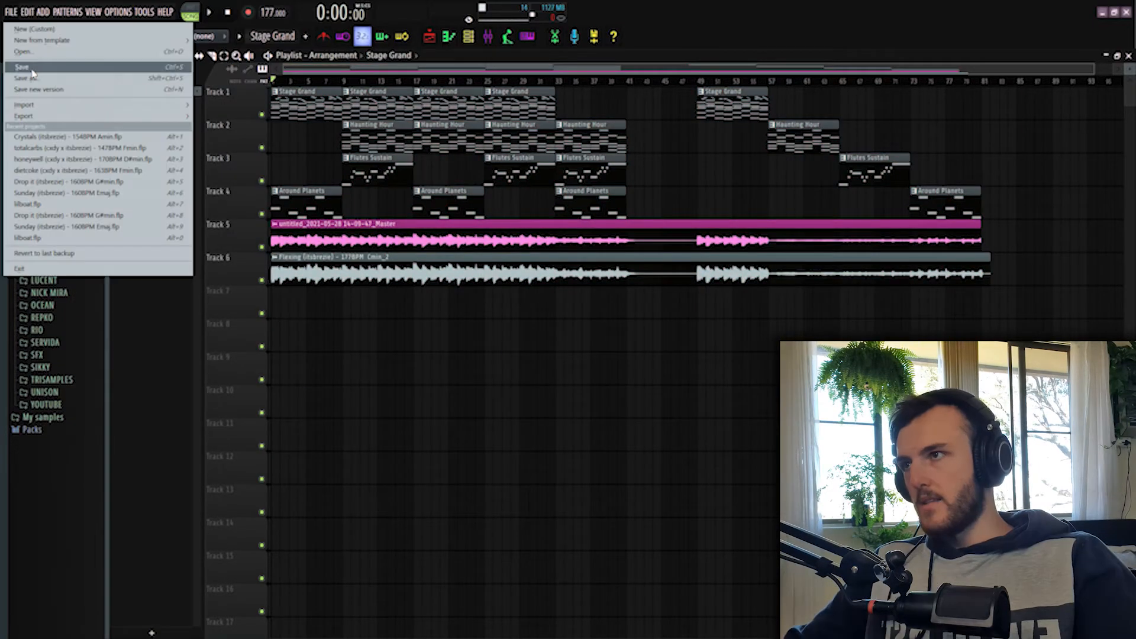
pyautogui.click(24, 77)
pyautogui.hotkey('ctrl', 'v')
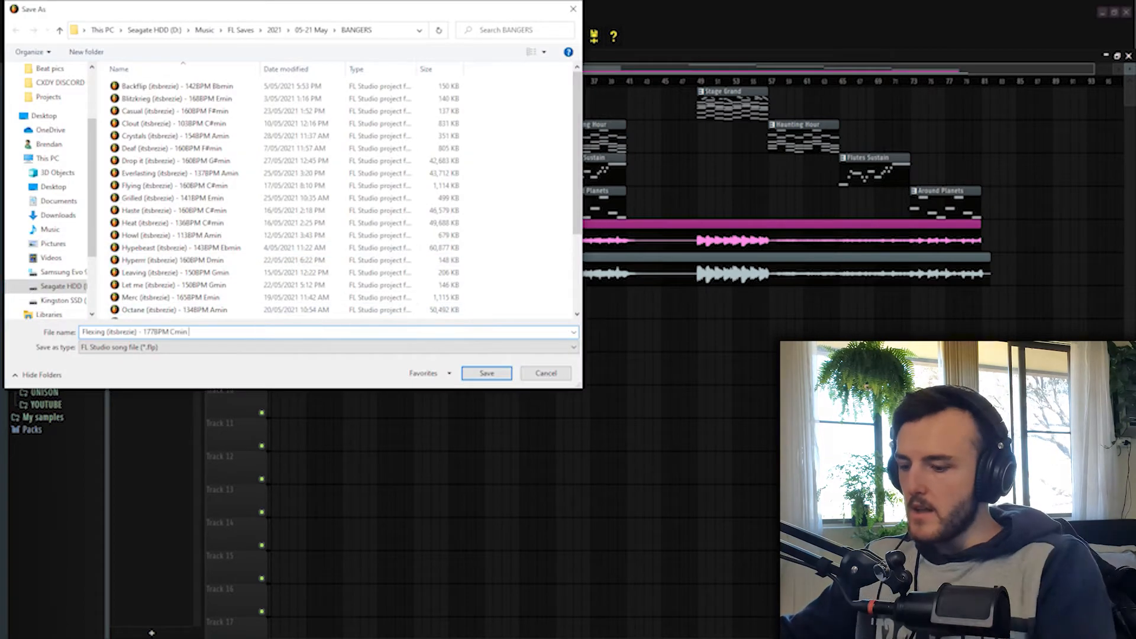
pyautogui.click(322, 31)
pyautogui.doubleClick(152, 111)
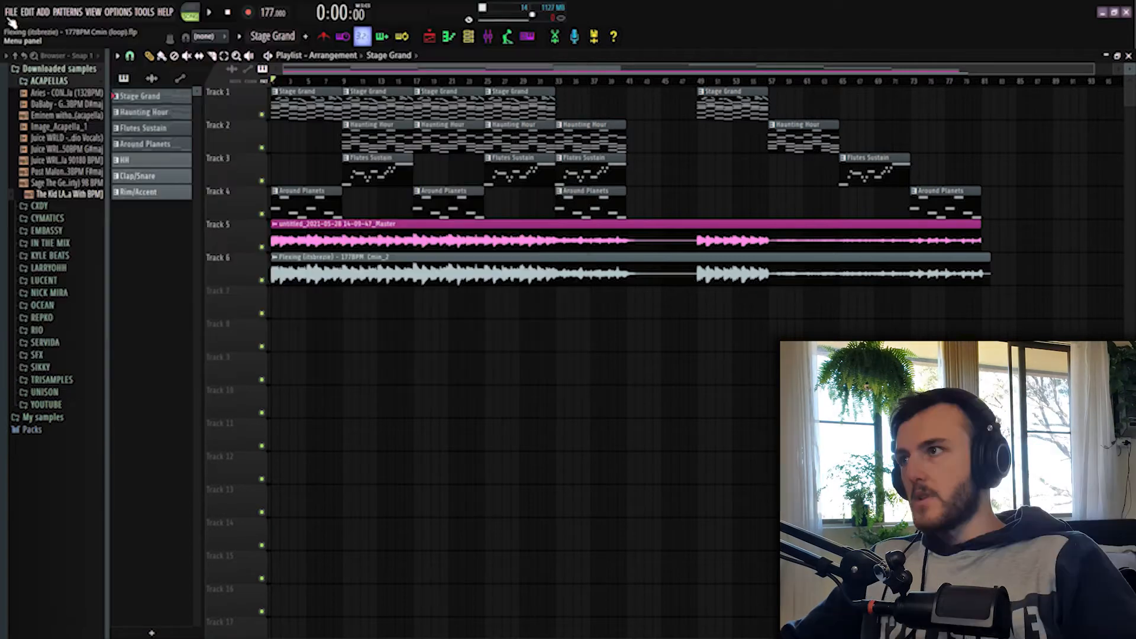
# - Start a new project and place the saved Flexing sample at the start of playlist Track 1
pyautogui.click(12, 14)
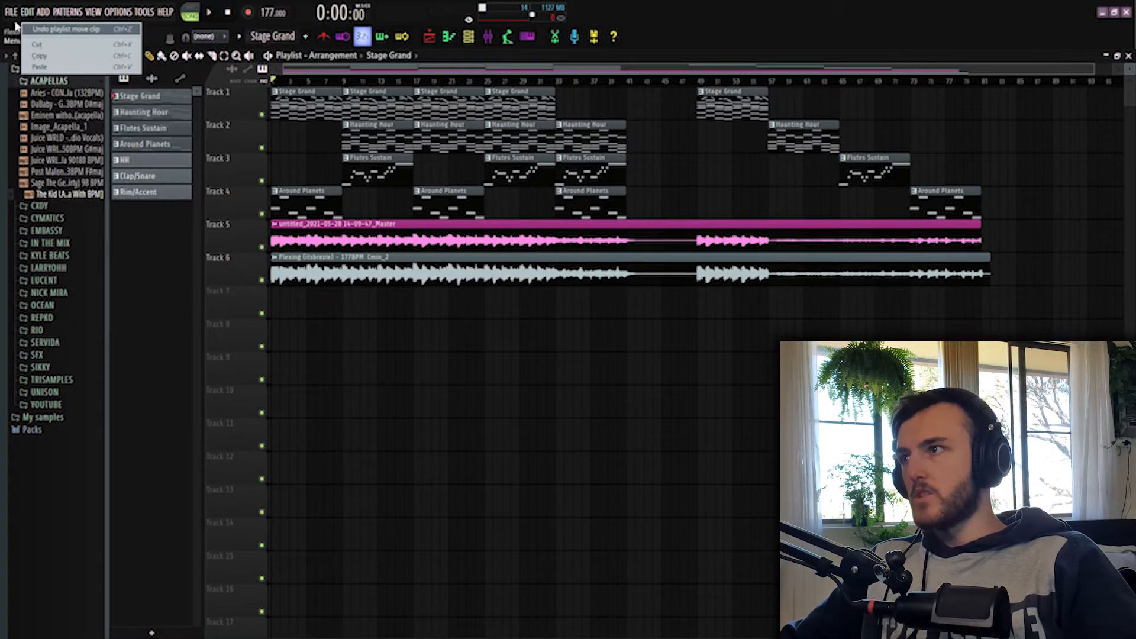
pyautogui.click(24, 29)
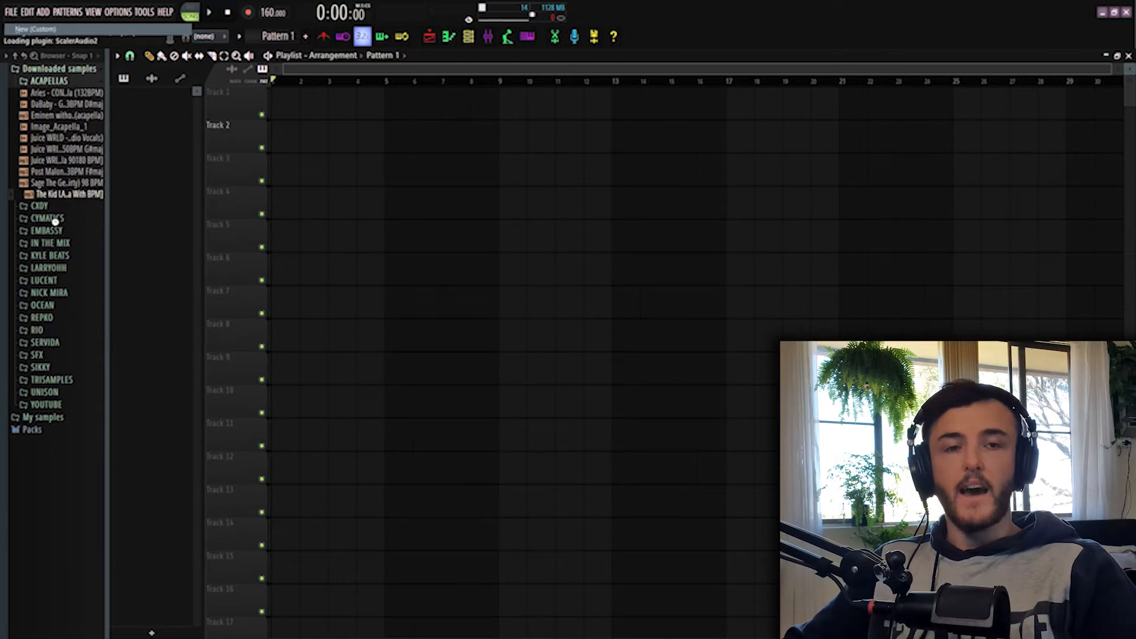
pyautogui.moveTo(77, 297); pyautogui.dragTo(287, 112)
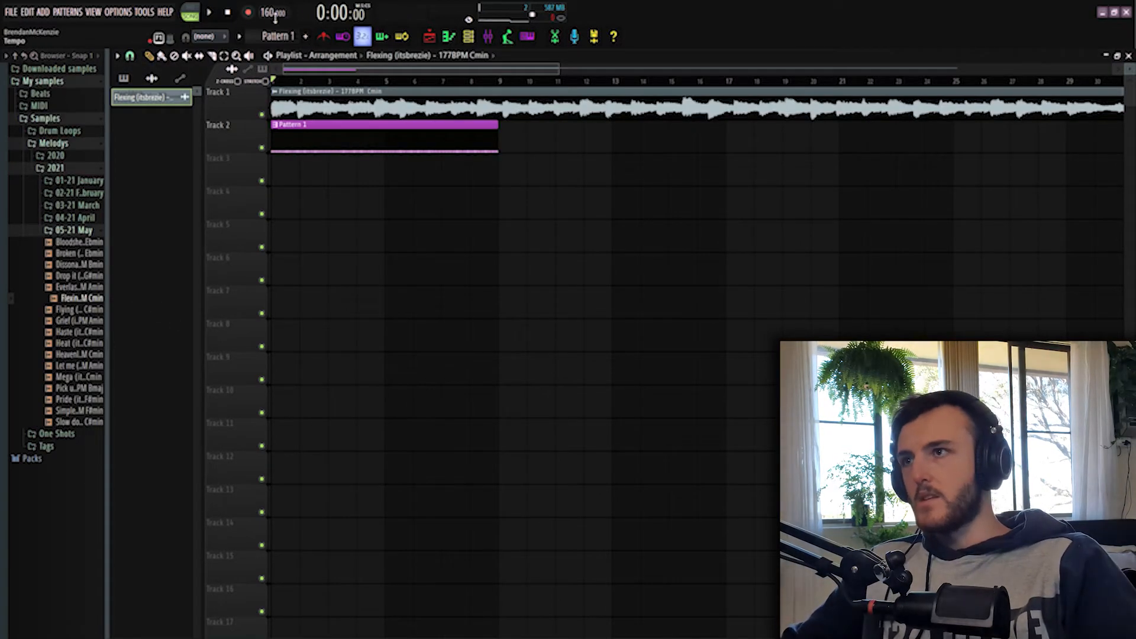
# - Set the project tempo to 177 BPM and the Flexing sample's time stretching mode to Stretch
pyautogui.moveTo(270, 13); pyautogui.dragTo(269, 1)
pyautogui.doubleClick(320, 117)
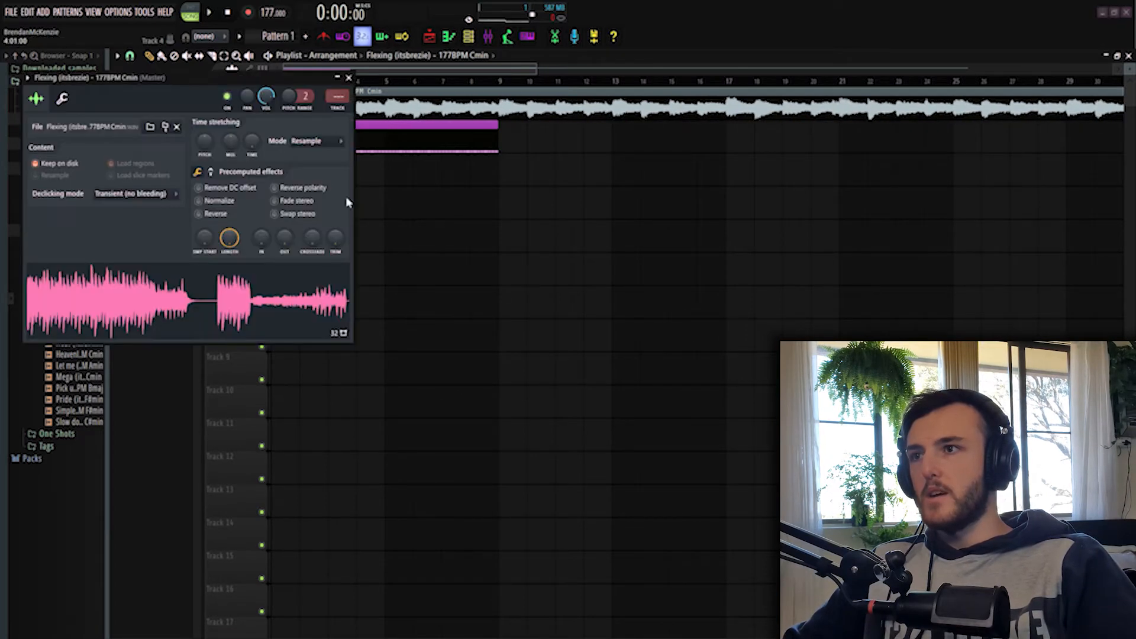
pyautogui.click(318, 143)
pyautogui.click(312, 176)
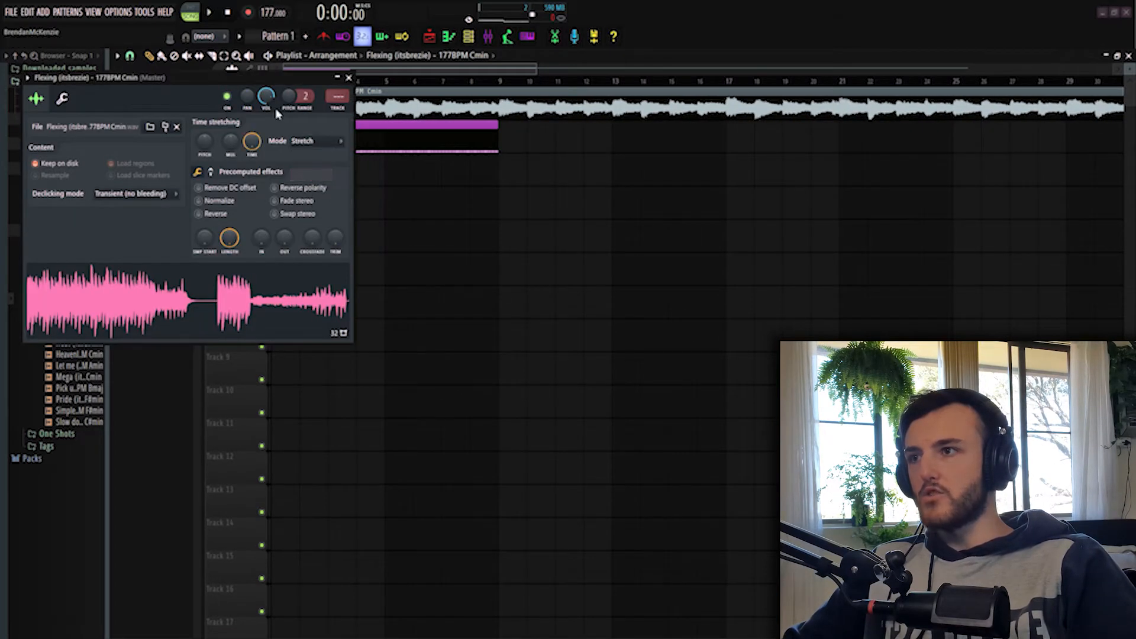
pyautogui.click(348, 78)
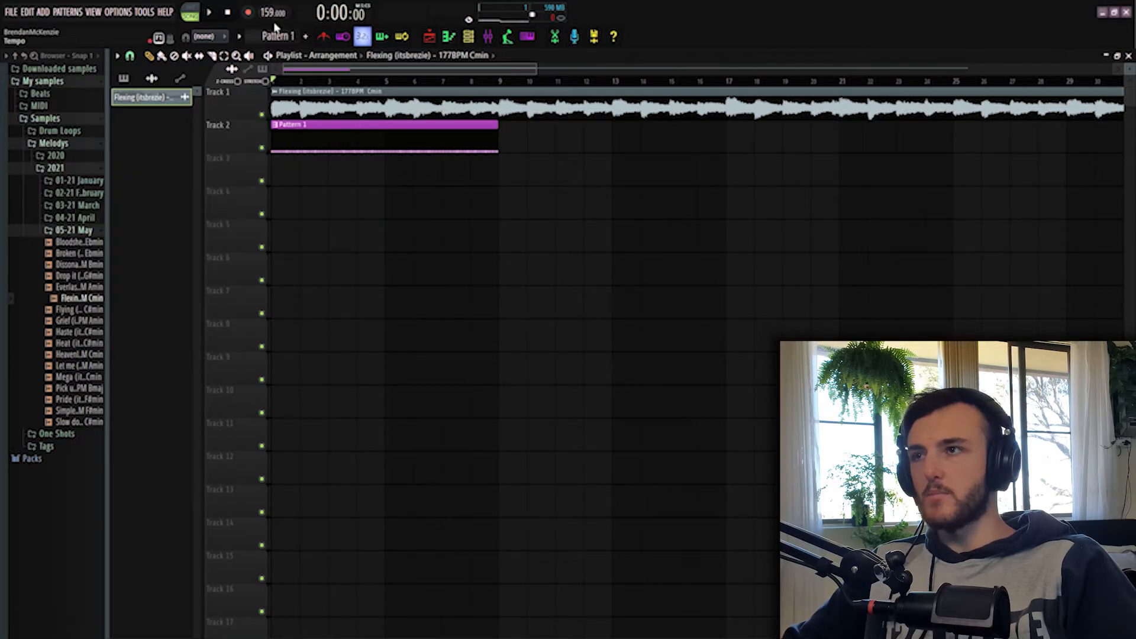
# - Audition the stretched sample at 159 BPM and set the tempo to 180 BPM with playback running
pyautogui.press('space')
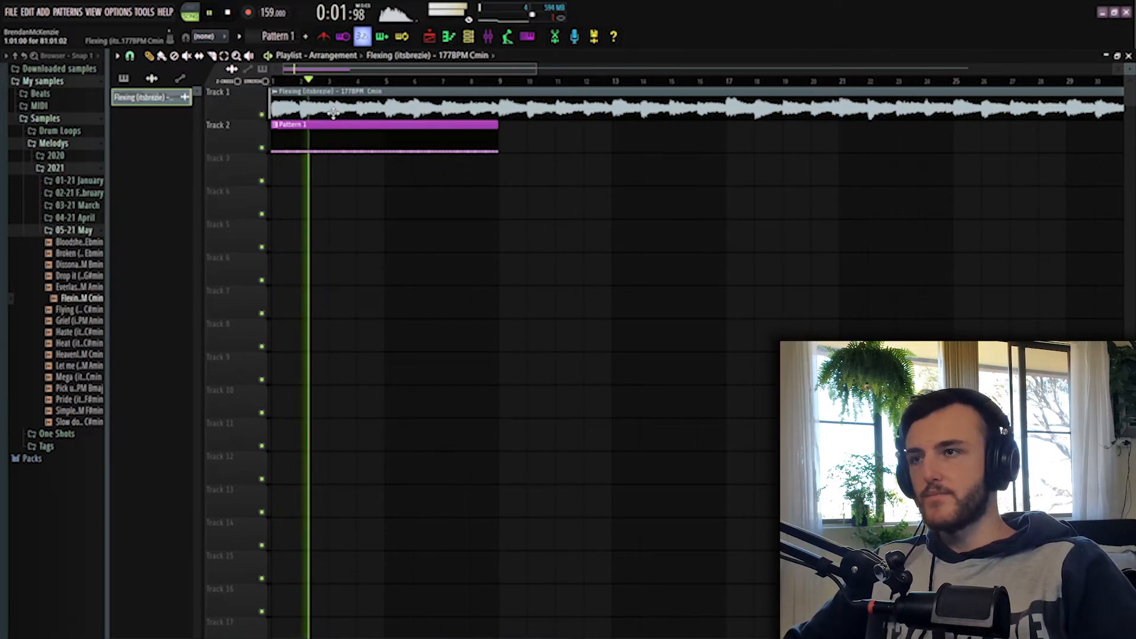
pyautogui.press('space')
pyautogui.moveTo(268, 12)
pyautogui.mouseDown()
pyautogui.moveTo(268, 0)
pyautogui.moveTo(268, 9)
pyautogui.mouseUp()
pyautogui.press('space')
# - Open the Flexing sample's channel settings and route it to mixer track 1
pyautogui.doubleClick(325, 92)
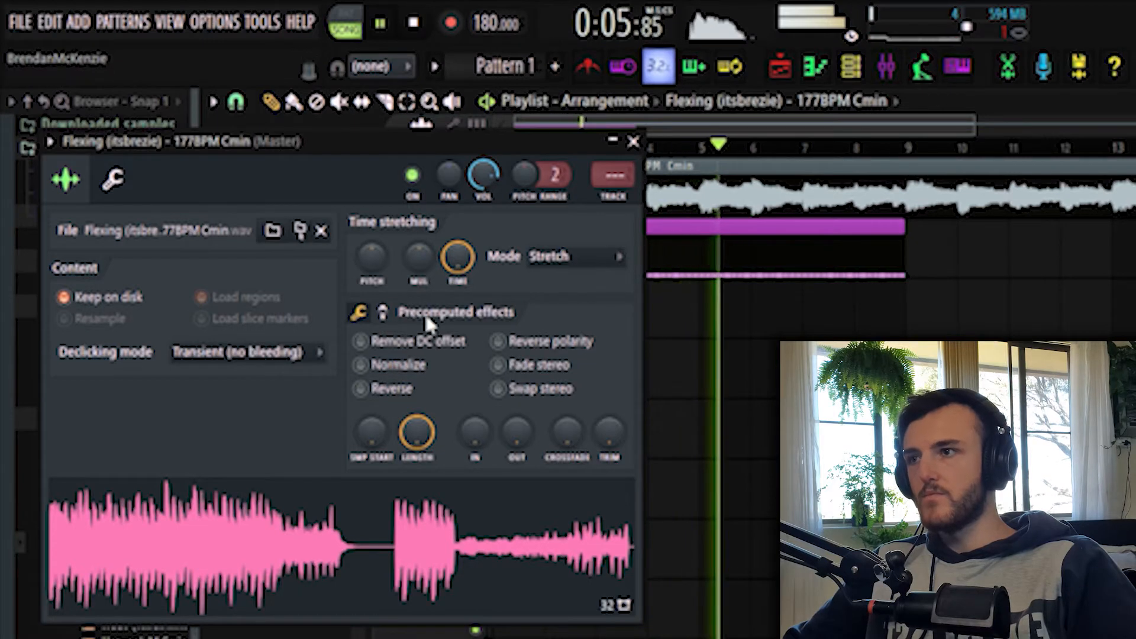
pyautogui.click(588, 68)
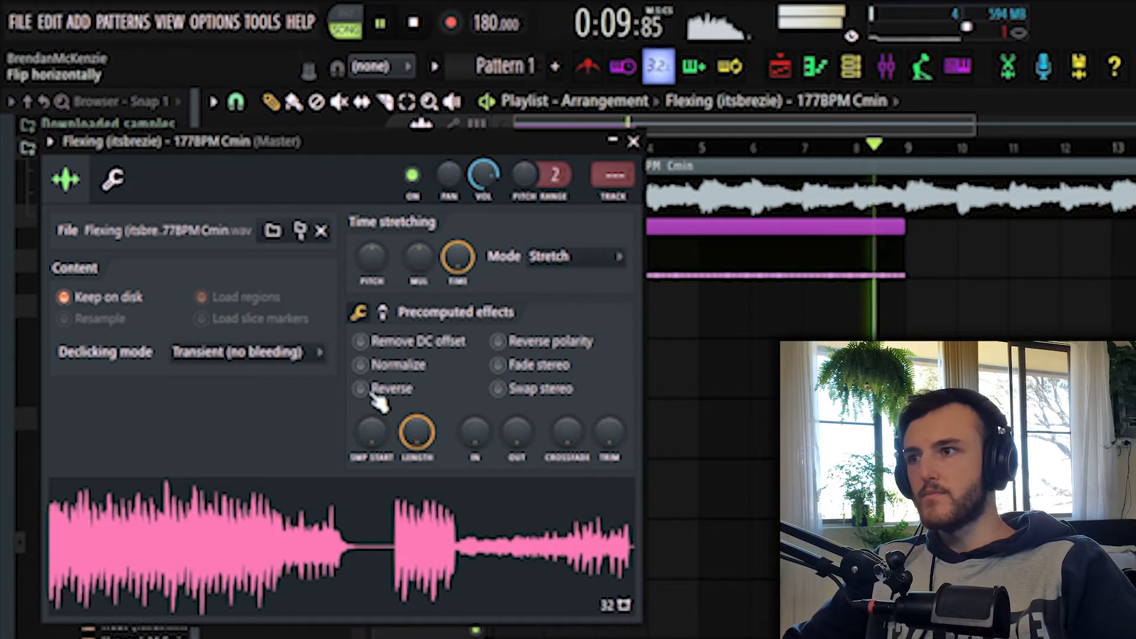
pyautogui.click(613, 198)
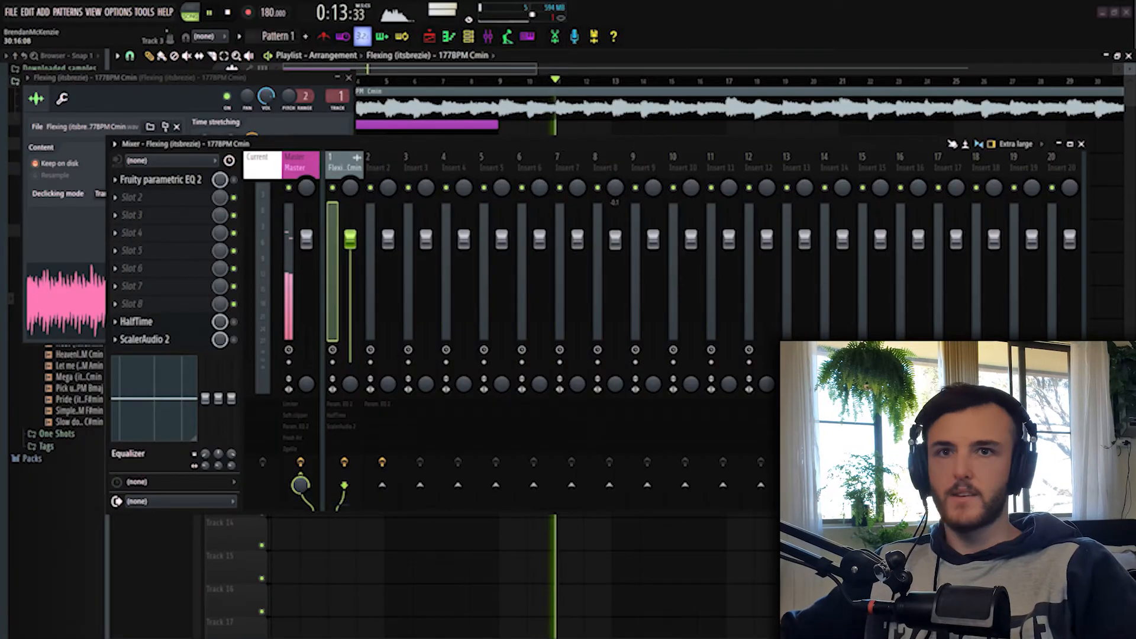
# - Cut the Flexing clip at bar 41, delete the remainder, and shift the sample's pitch up by 200 cents
pyautogui.click(1082, 144)
pyautogui.scroll(-4, 814, 261)
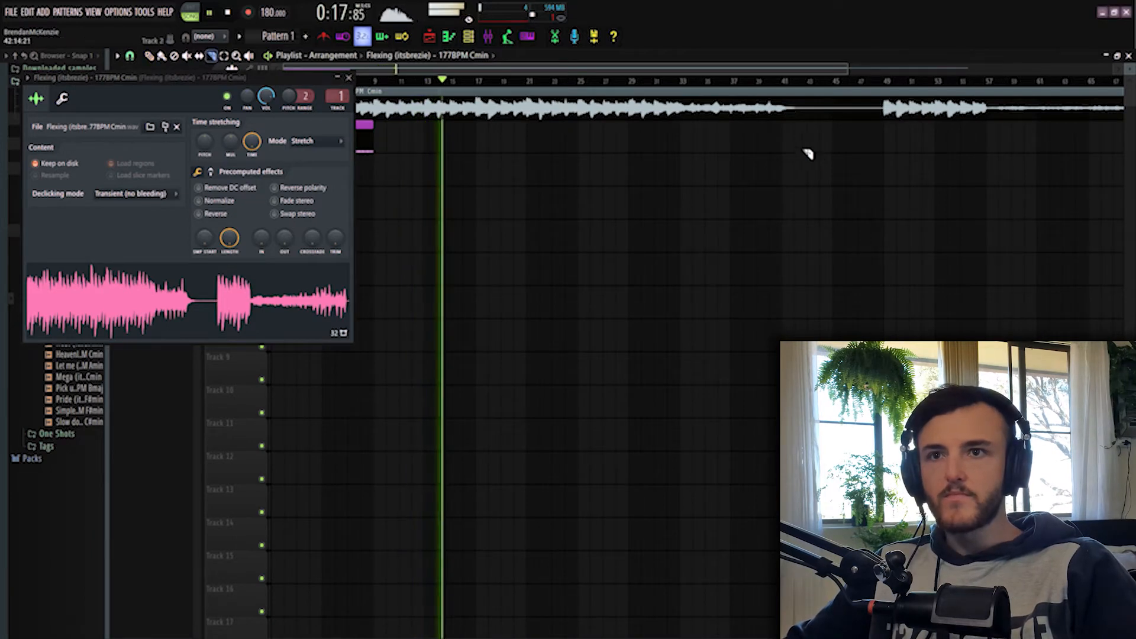
pyautogui.press('c')
pyautogui.moveTo(783, 89); pyautogui.dragTo(784, 121)
pyautogui.press('p')
pyautogui.rightClick(829, 112)
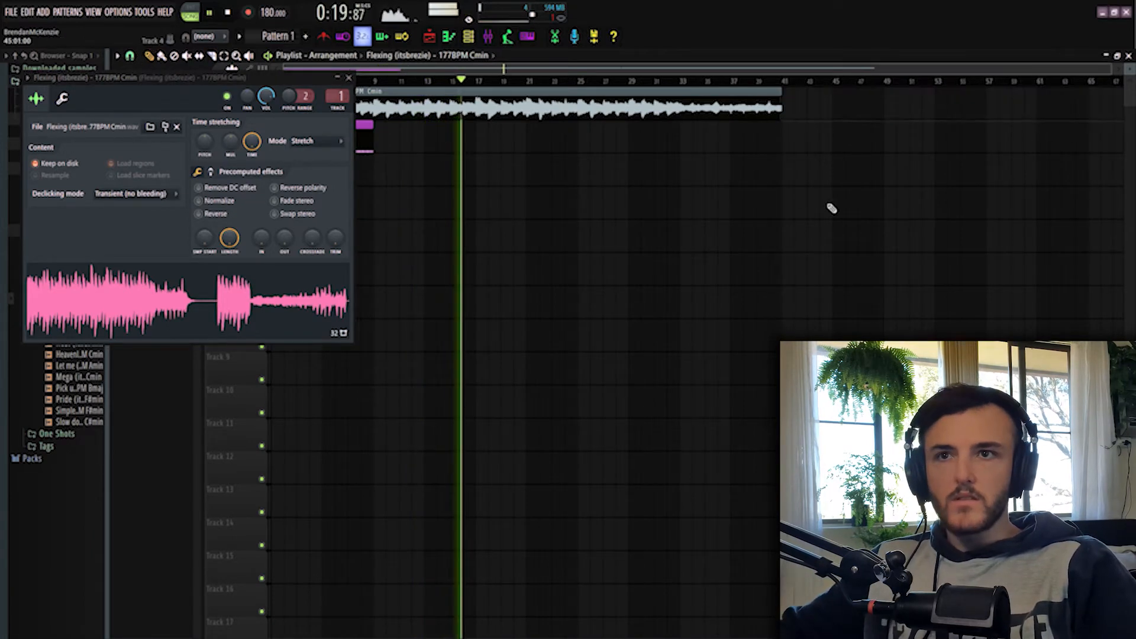
pyautogui.press('space')
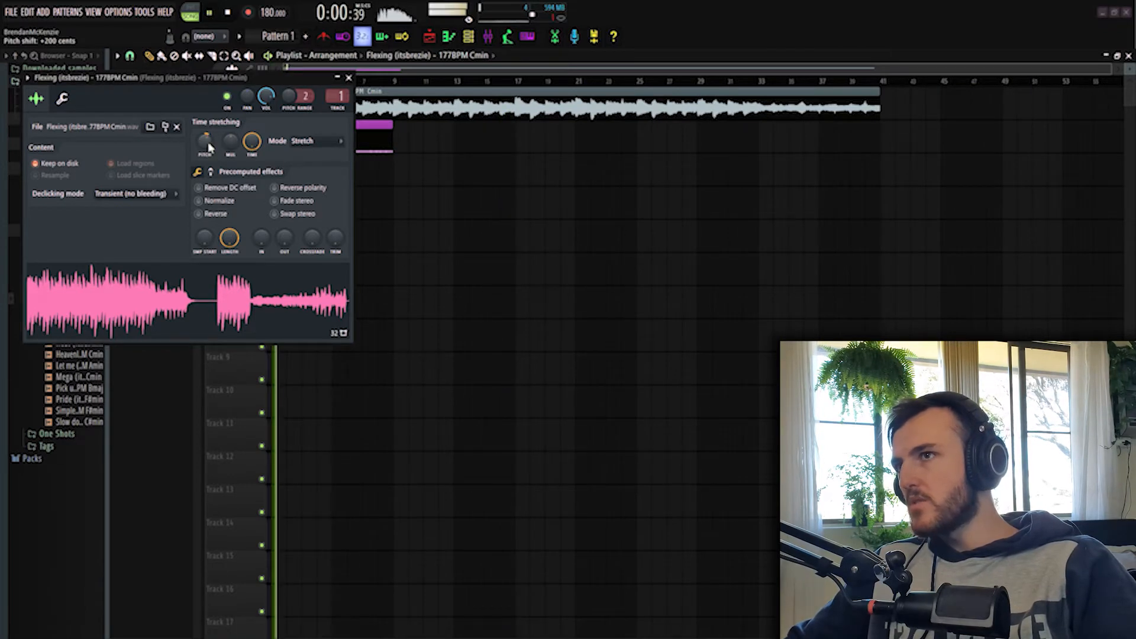
pyautogui.click(349, 78)
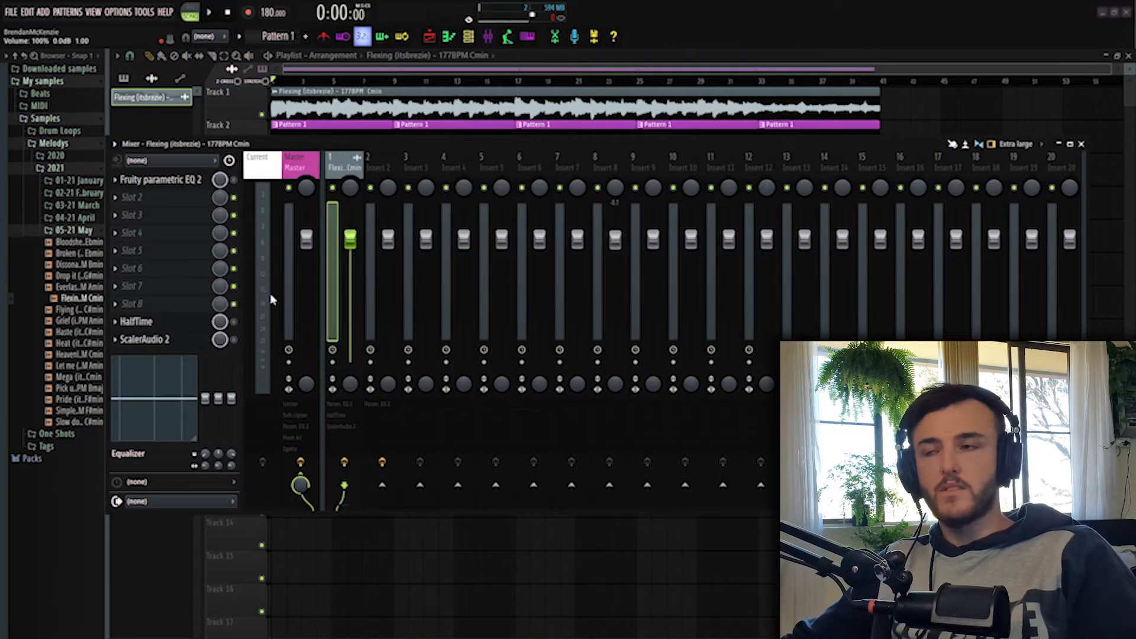
# - Load Melodyne into effect slot 7 of mixer track 1 and play the Flexing sample through it for pitch analysis
pyautogui.click(172, 286)
pyautogui.moveTo(178, 302)
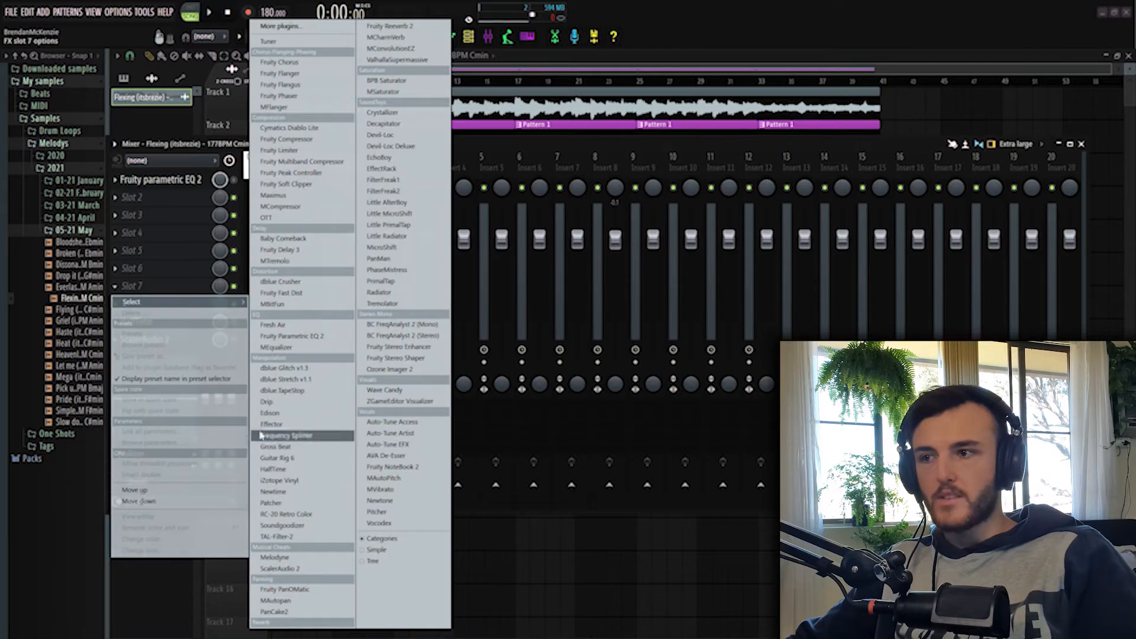
pyautogui.click(295, 560)
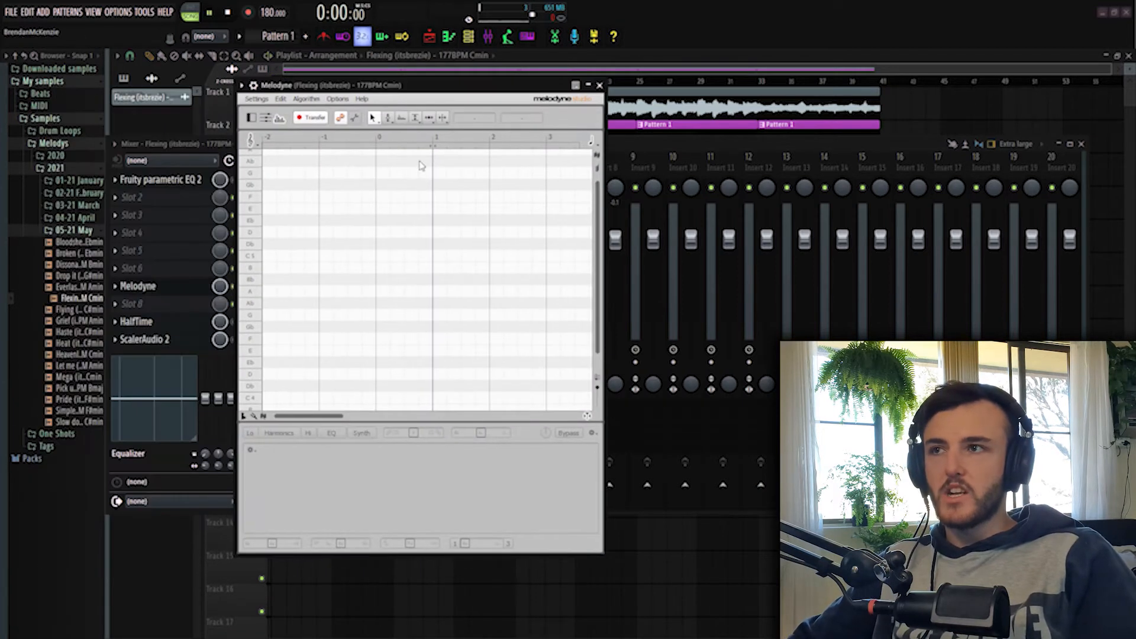
pyautogui.press('space')
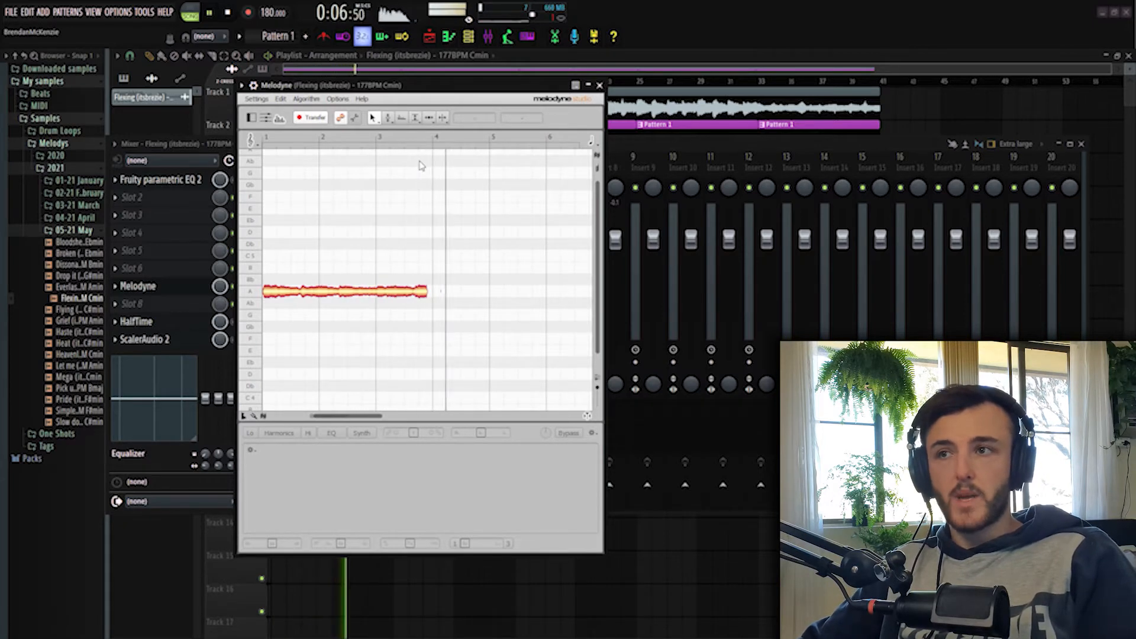
pyautogui.press('space')
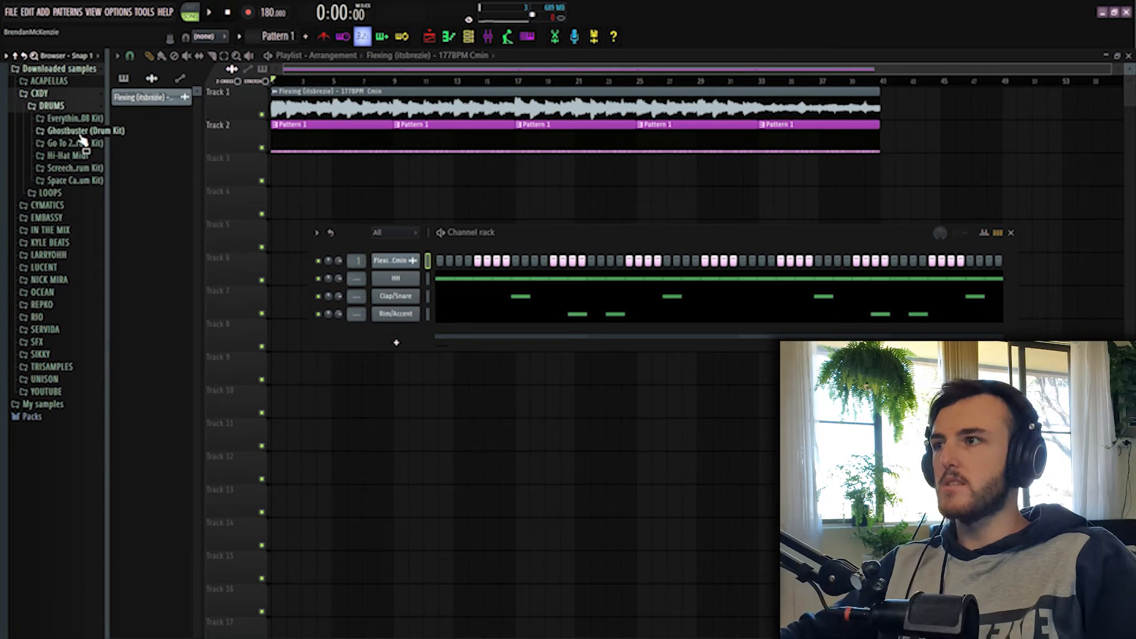
# - Replace the HH channel's sound with the Can HH sample from the CXDY Go To drum kit and start playback
pyautogui.click(82, 142)
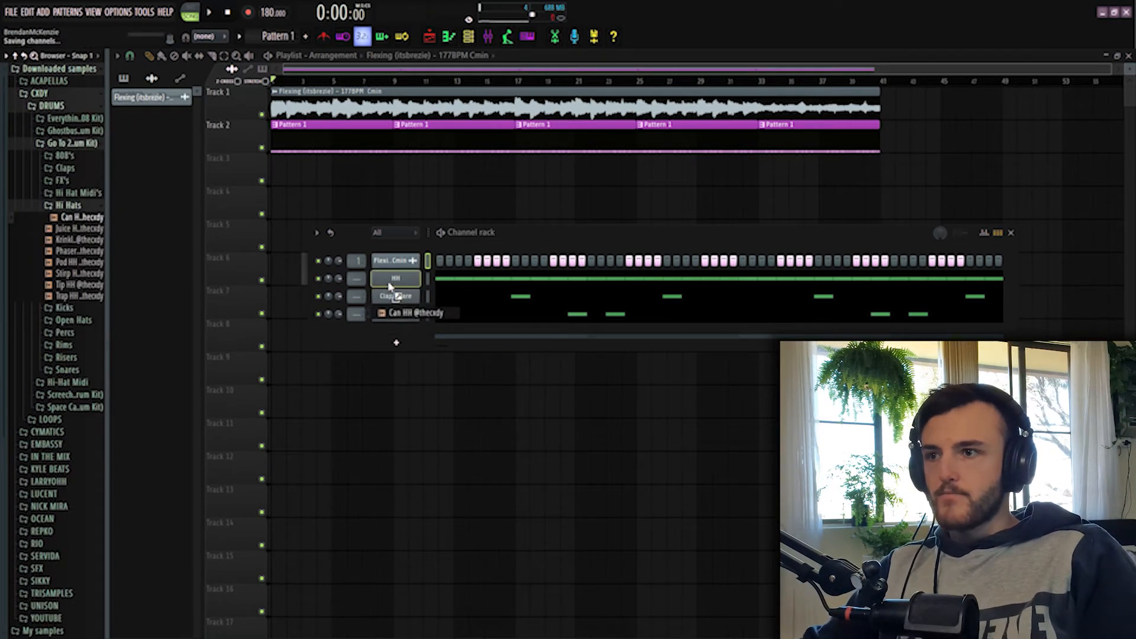
pyautogui.moveTo(389, 286); pyautogui.dragTo(394, 280)
pyautogui.press('space')
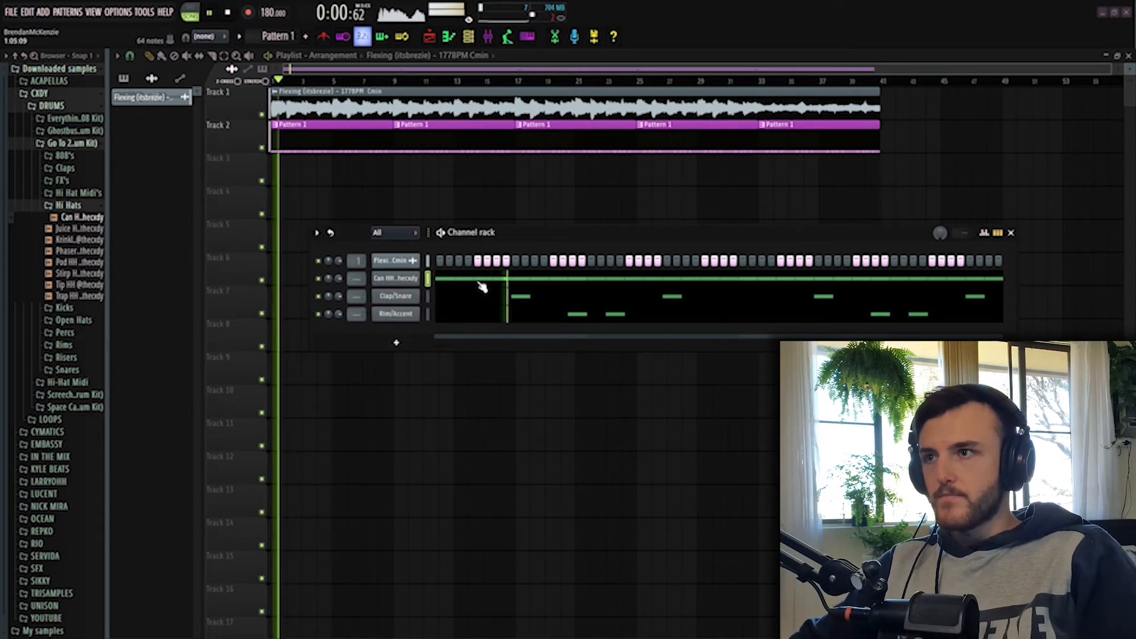
# - Preview snares in the same drum kit and load the Free SN sample onto the Clap/Snare channel
pyautogui.click(67, 370)
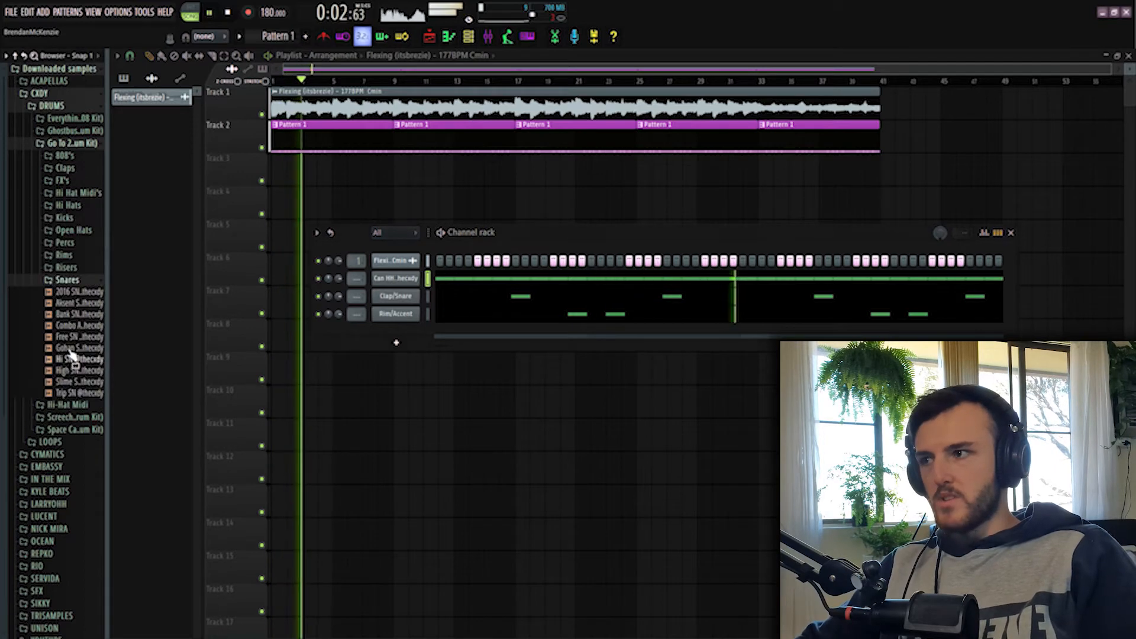
pyautogui.click(72, 325)
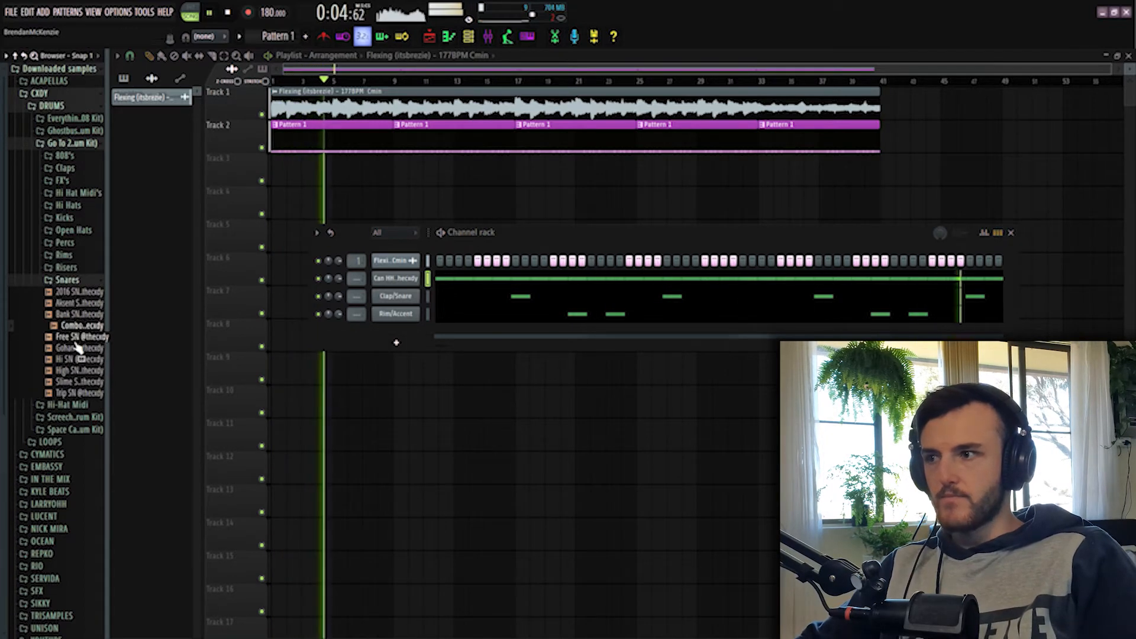
pyautogui.click(83, 338)
pyautogui.moveTo(83, 337); pyautogui.dragTo(397, 299)
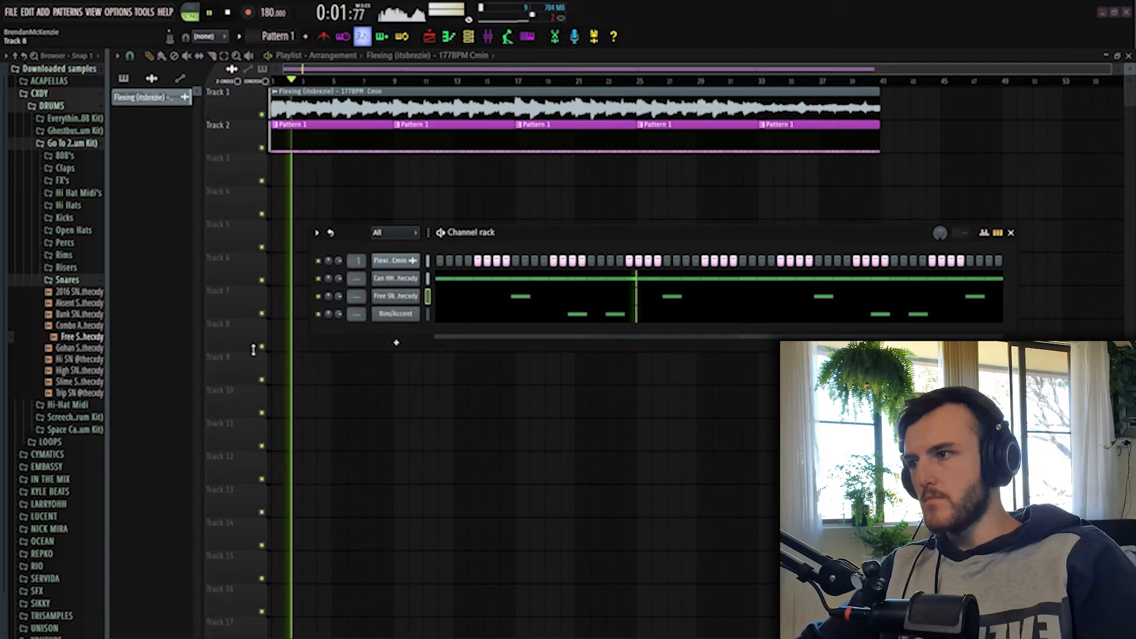
# - Load the RIP XX rim sample from the kit's Rims folder onto the Rim/Accent channel
pyautogui.click(64, 255)
pyautogui.moveTo(74, 290); pyautogui.dragTo(395, 314)
pyautogui.click(93, 303)
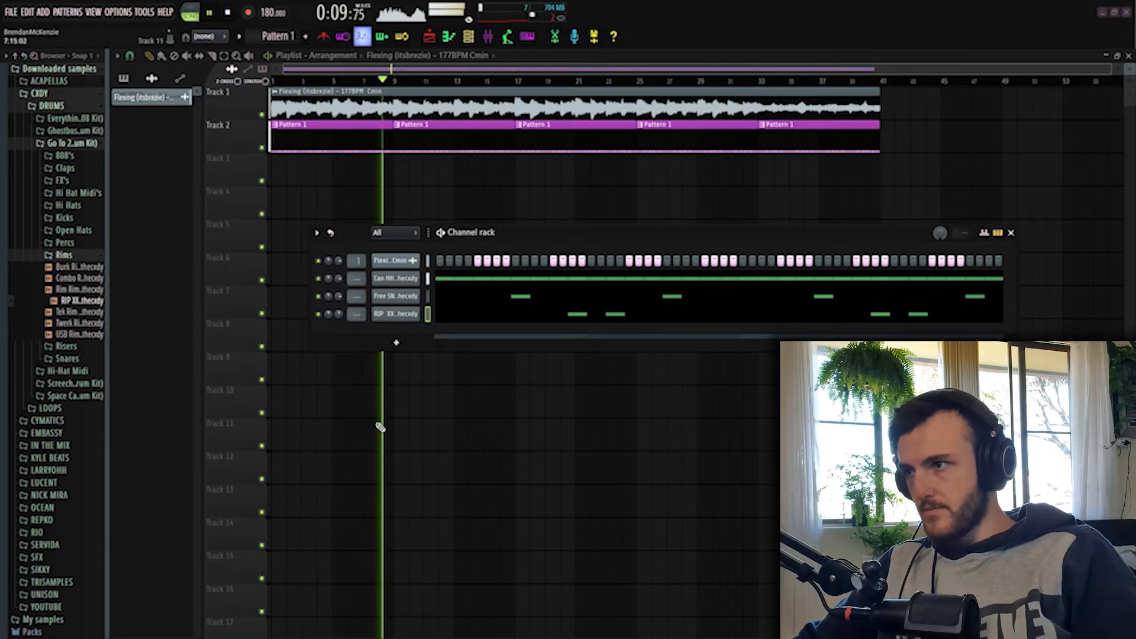
# - Audition the kit's 808s, add the Mhm 808 as a new channel and open its piano roll
pyautogui.click(63, 157)
pyautogui.click(79, 169)
pyautogui.click(82, 191)
pyautogui.click(81, 214)
pyautogui.click(82, 248)
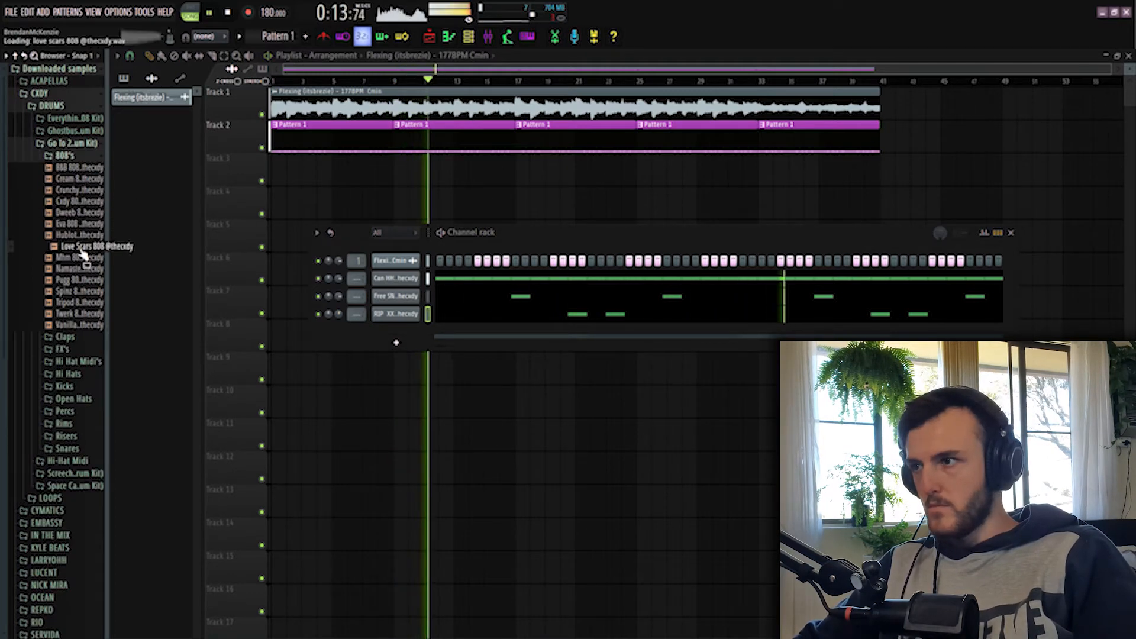
pyautogui.moveTo(83, 257); pyautogui.dragTo(406, 329)
pyautogui.rightClick(388, 329)
pyautogui.click(403, 332)
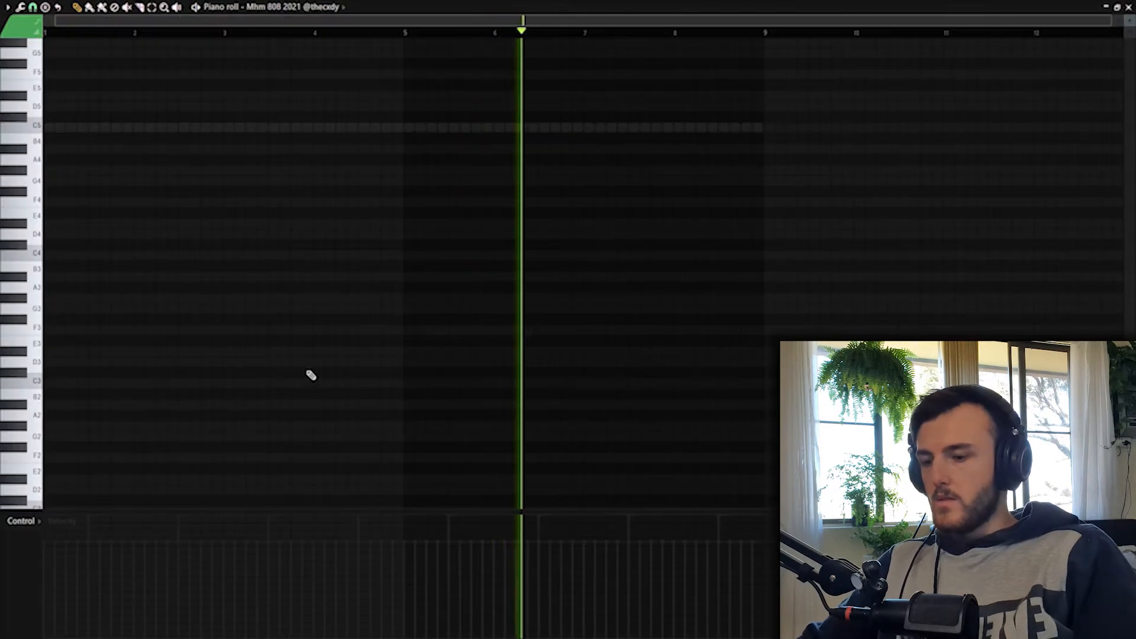
# - Set the Mhm 808 channel to cut itself and write one-bar notes D5, G5, C5 and A#4 in its piano roll
pyautogui.press('F9')
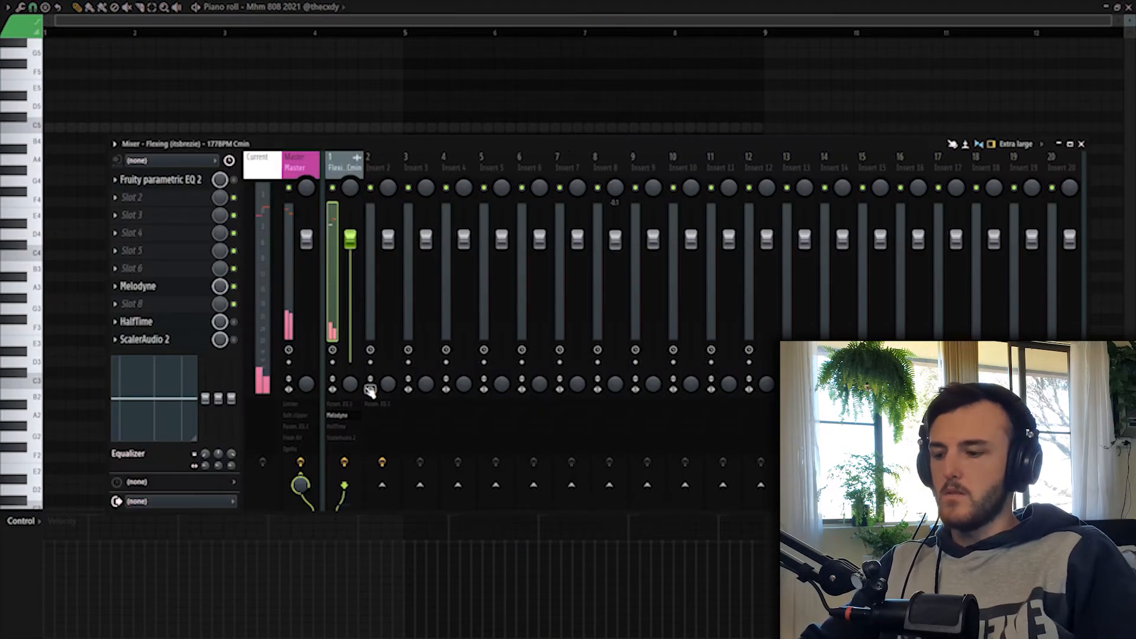
pyautogui.press('F6')
pyautogui.rightClick(395, 333)
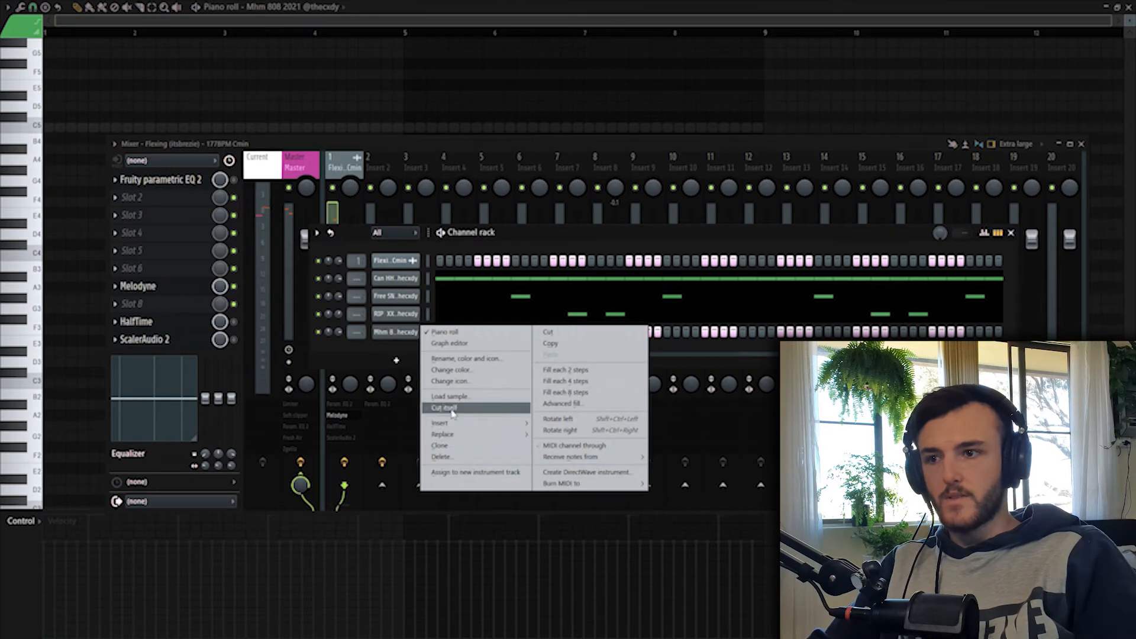
pyautogui.click(452, 410)
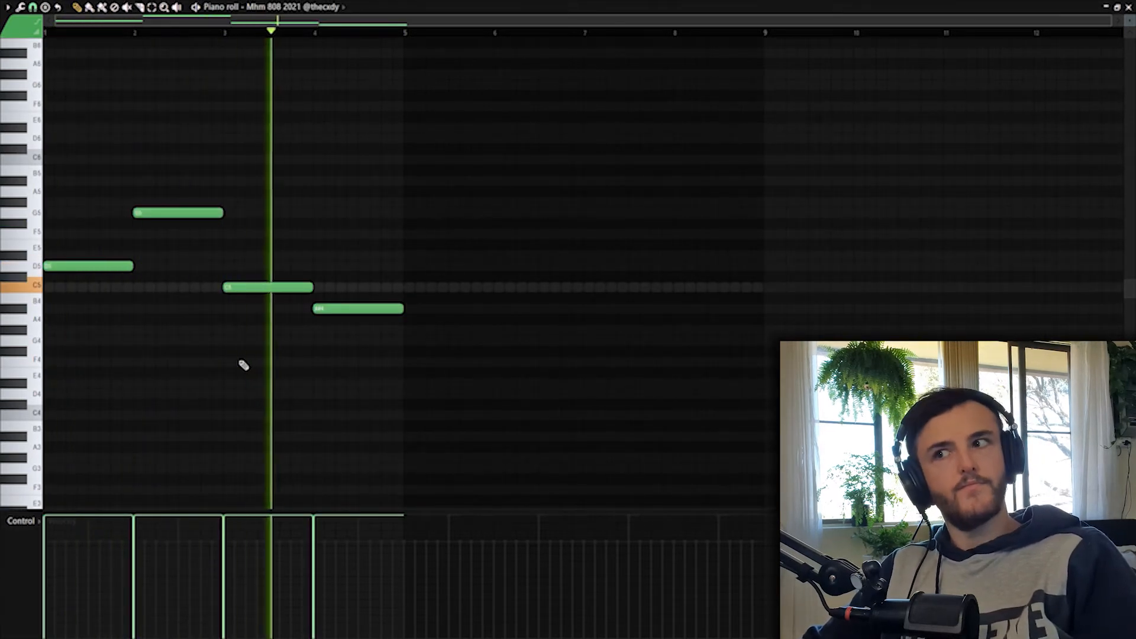
pyautogui.press('space')
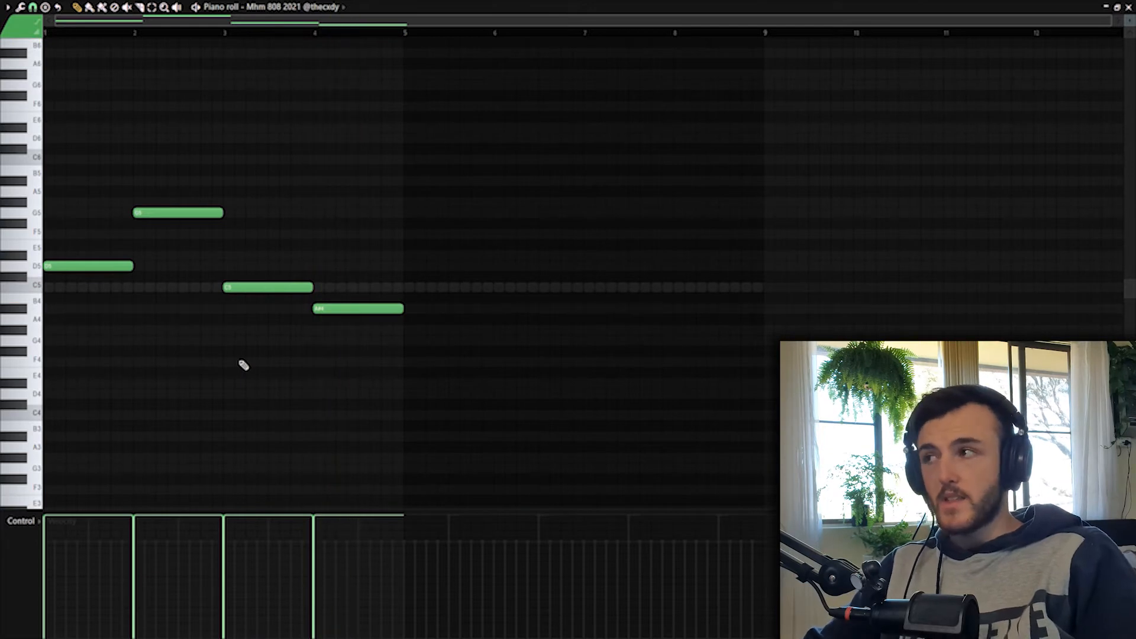
pyautogui.click(1129, 8)
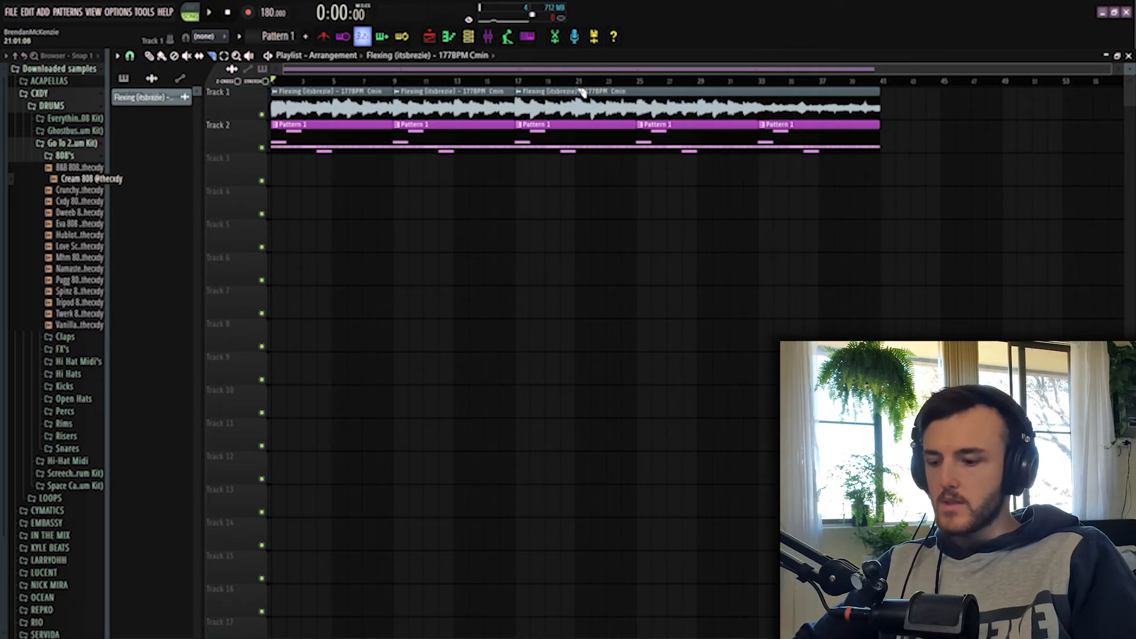
# - Move the long Flexing section from bar 17 to bar 25 and fill the gap with a copy of the eight-bar section
pyautogui.moveTo(555, 109); pyautogui.dragTo(678, 109)
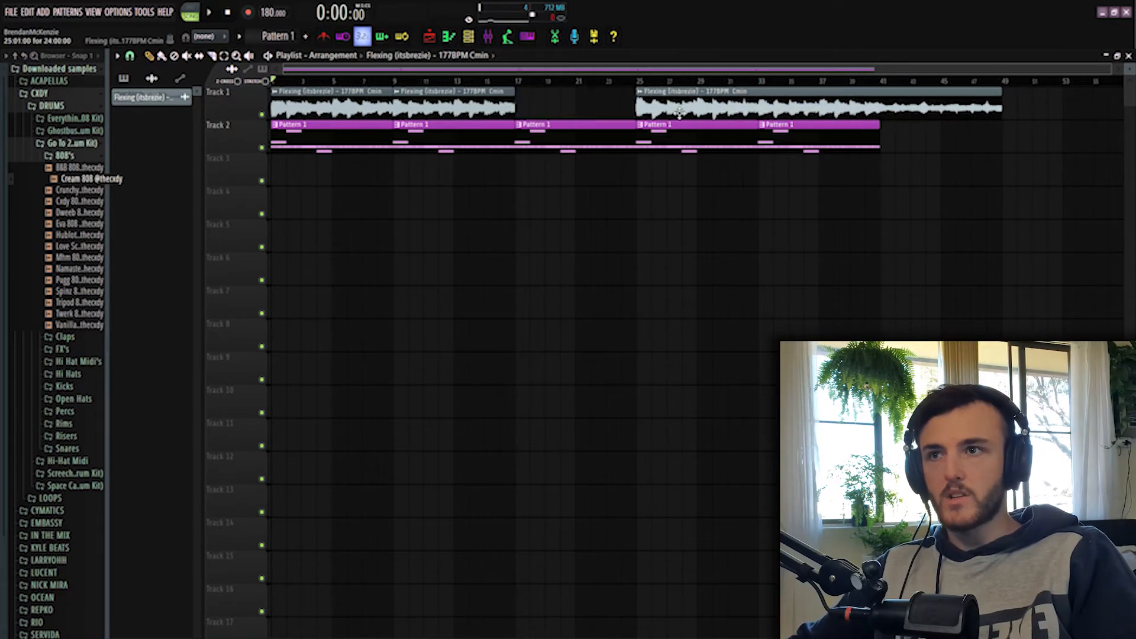
pyautogui.moveTo(424, 108); pyautogui.dragTo(532, 107)
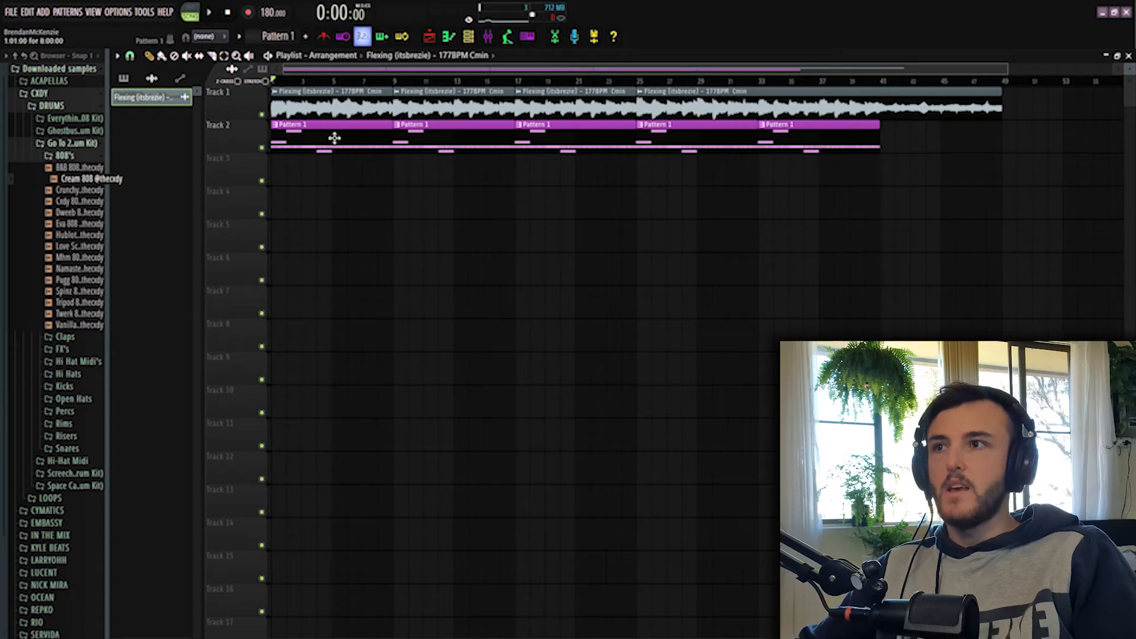
pyautogui.moveTo(557, 113); pyautogui.dragTo(558, 113)
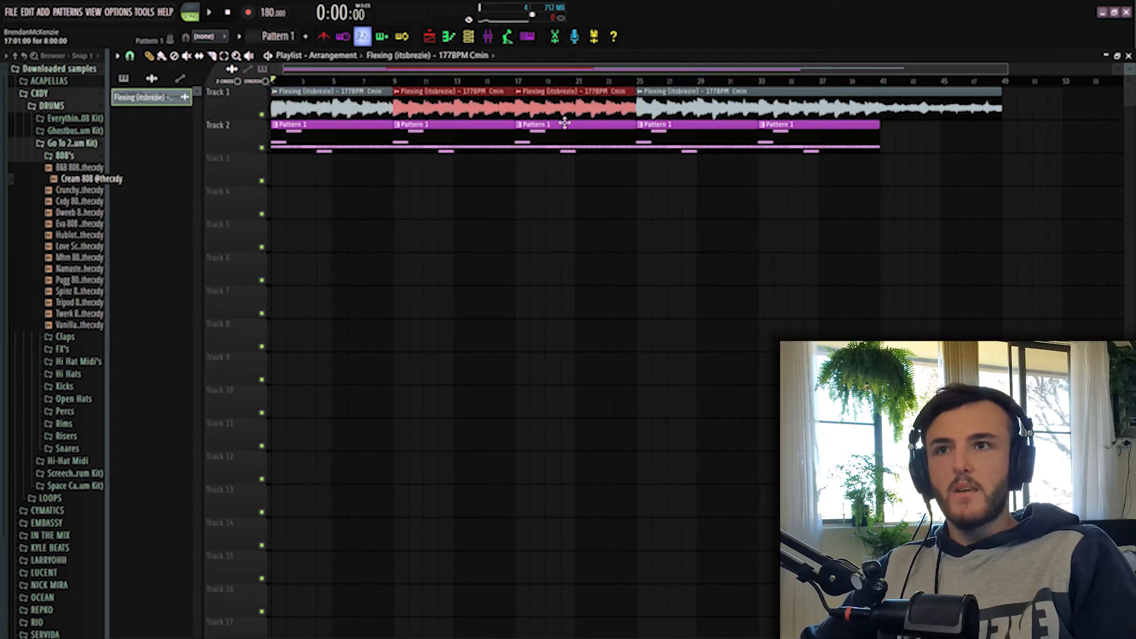
pyautogui.click(658, 105)
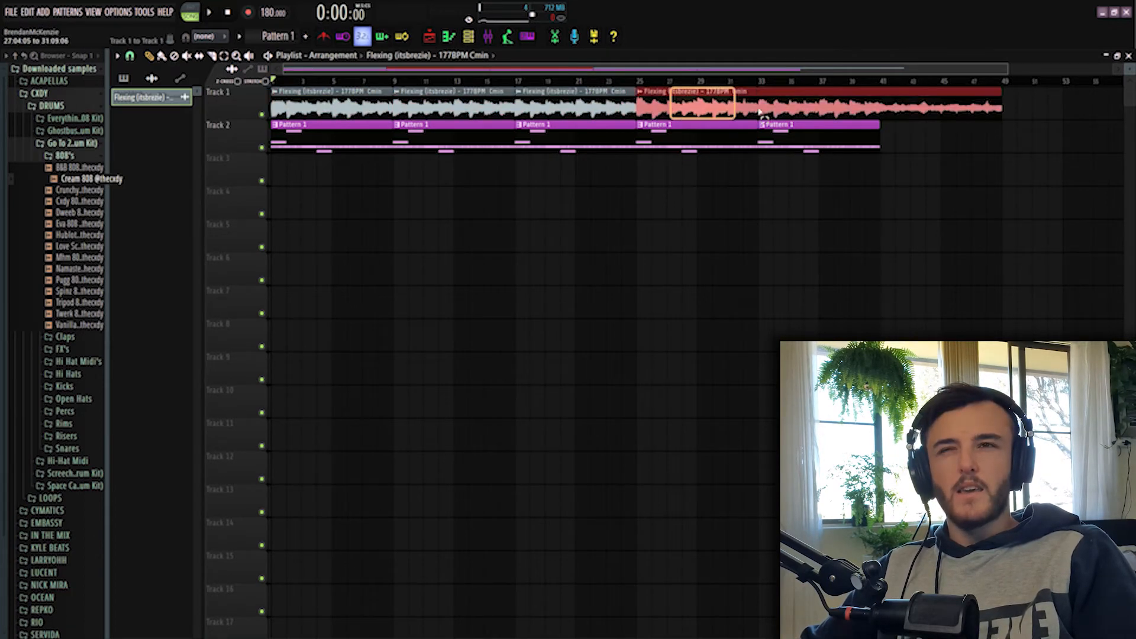
pyautogui.rightClick(895, 232)
# - Copy three eight-bar Flexing sections to bar 49 and repeat Pattern 1 on Track 2 up to bar 73
pyautogui.moveTo(467, 110); pyautogui.dragTo(584, 99)
pyautogui.moveTo(495, 92); pyautogui.dragTo(1111, 93)
pyautogui.scroll(-1, 710, 142)
pyautogui.moveTo(440, 108); pyautogui.dragTo(591, 107)
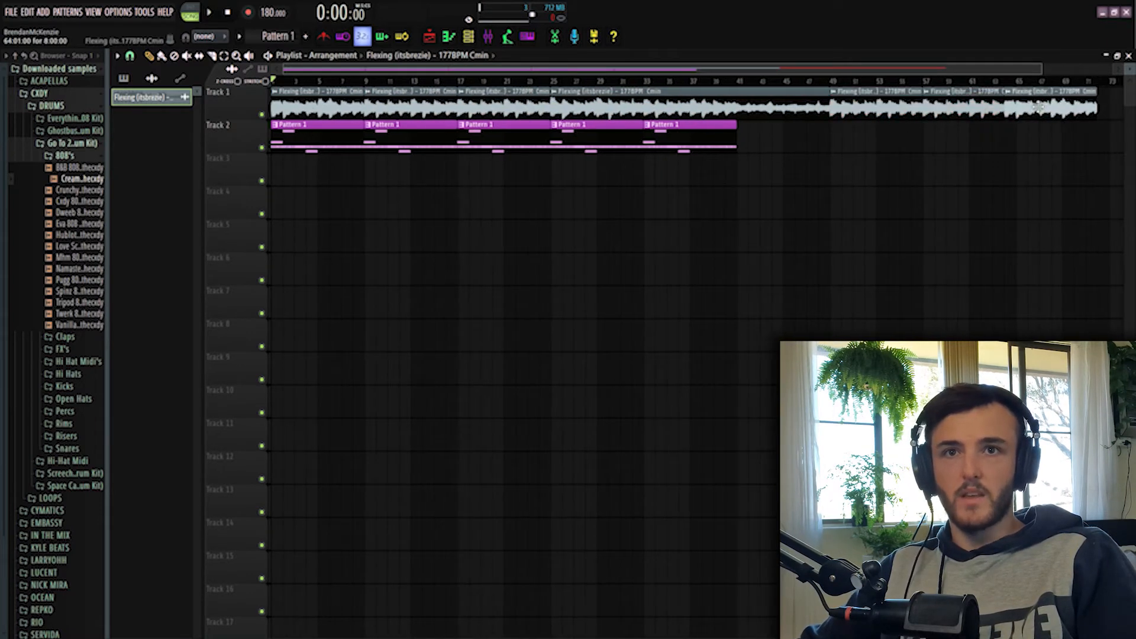
pyautogui.moveTo(906, 169); pyautogui.dragTo(551, 152)
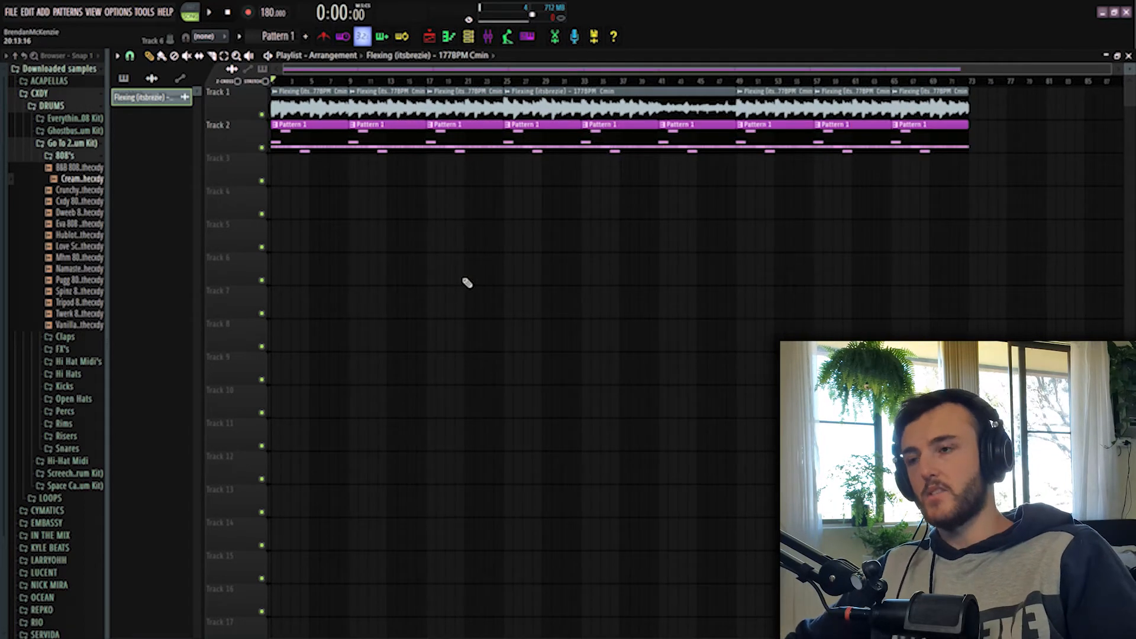
# - Select bars 9 to 17 on the playlist timeline and play that section as a loop
pyautogui.press('F9')
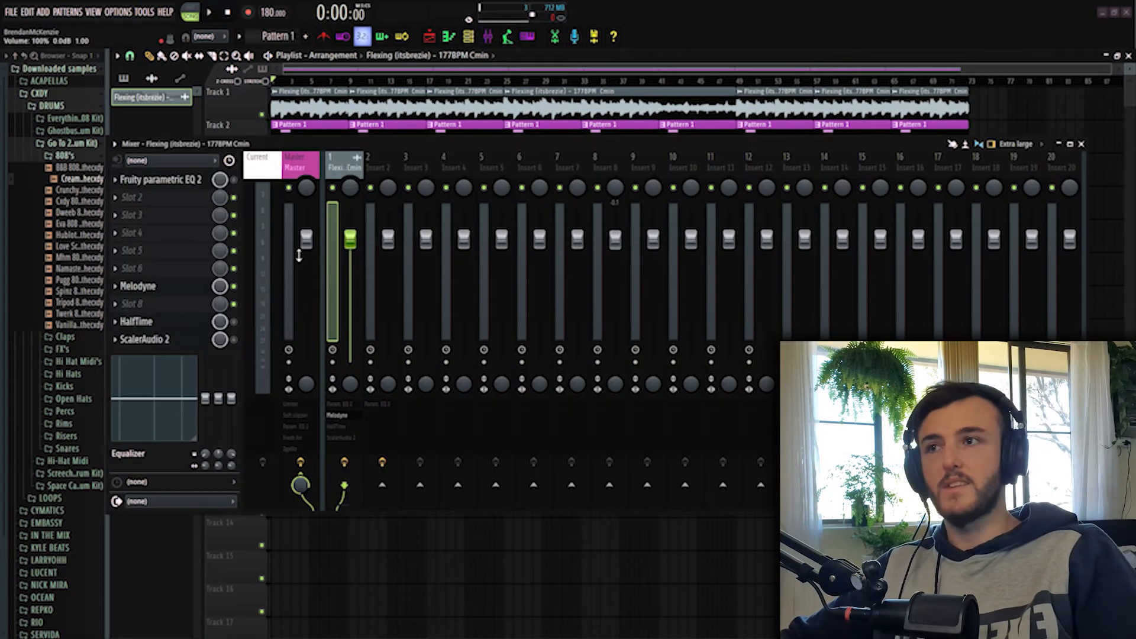
pyautogui.moveTo(353, 83); pyautogui.dragTo(400, 80)
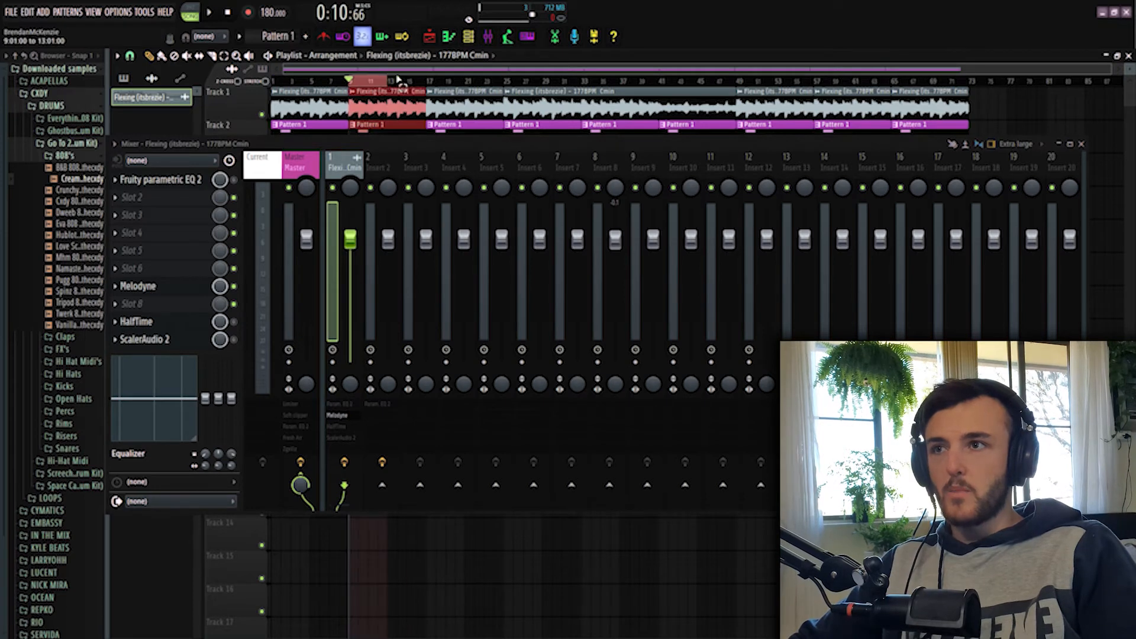
pyautogui.click(1082, 145)
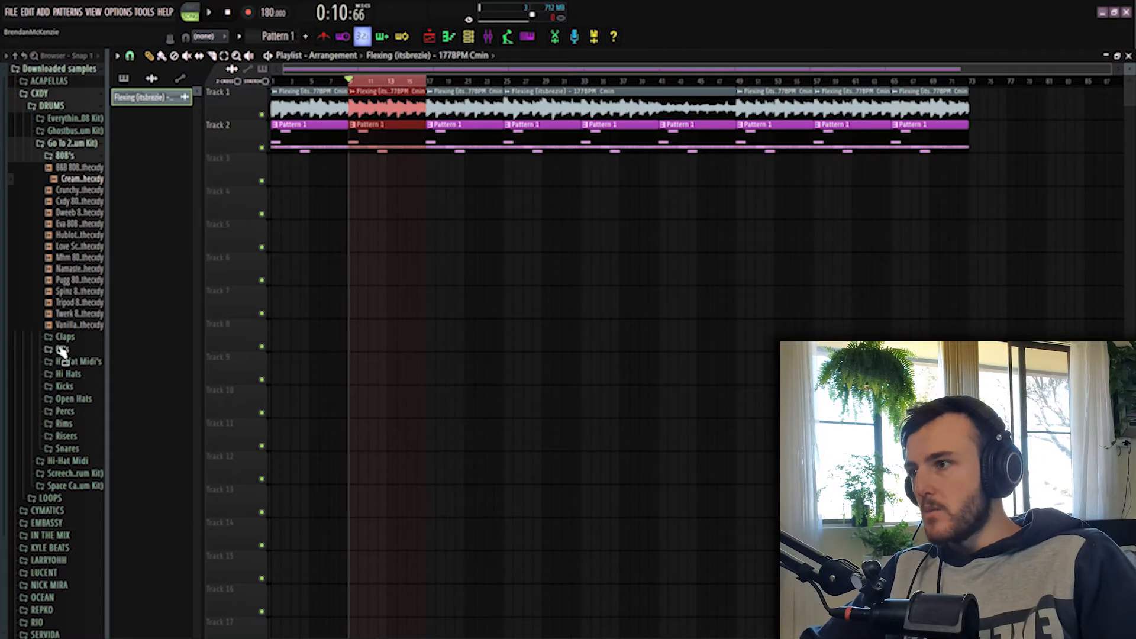
pyautogui.press('space')
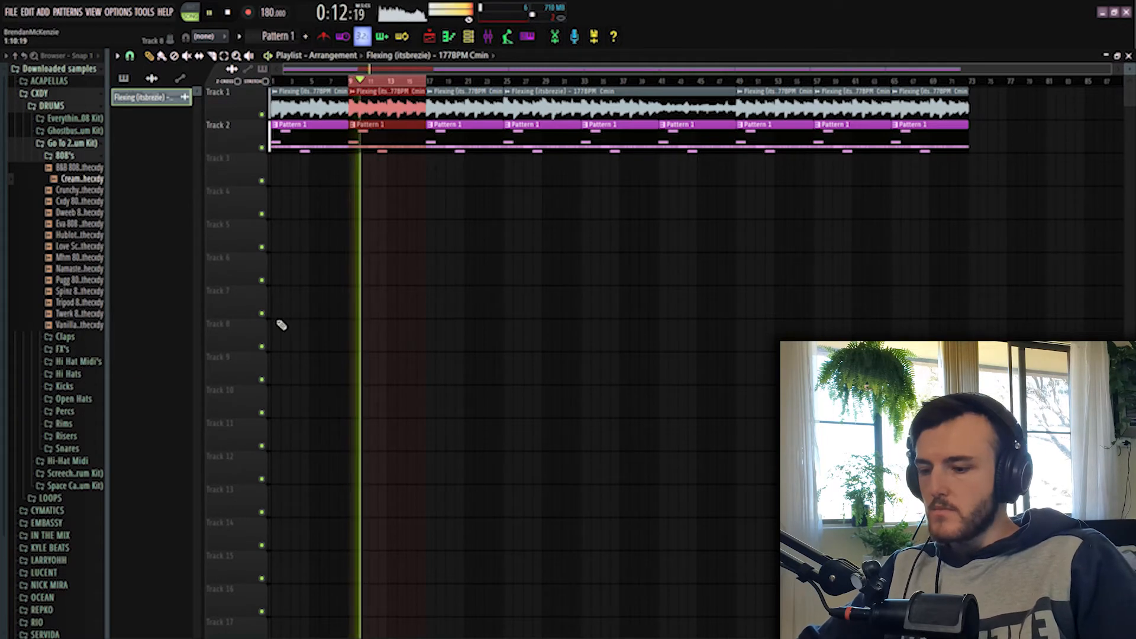
# - Route the hi-hat, snare, rim and 808 channels to mixer tracks 2 to 5, leaving only the mixer open over the playlist
pyautogui.press('F9')
pyautogui.press('F9')
pyautogui.press('F6')
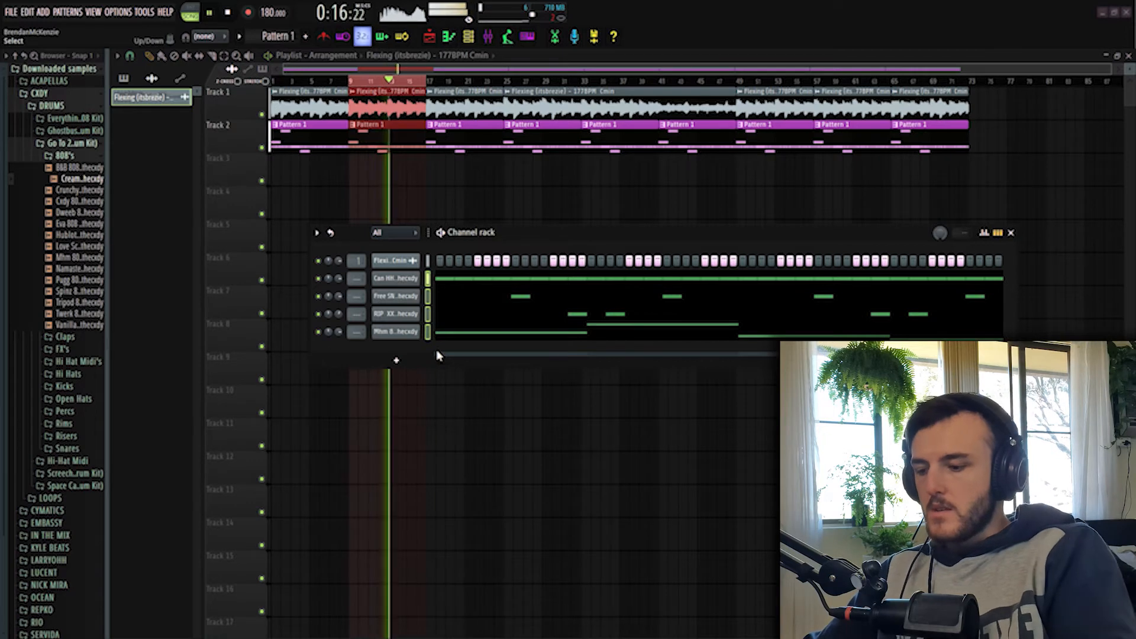
pyautogui.press('F9')
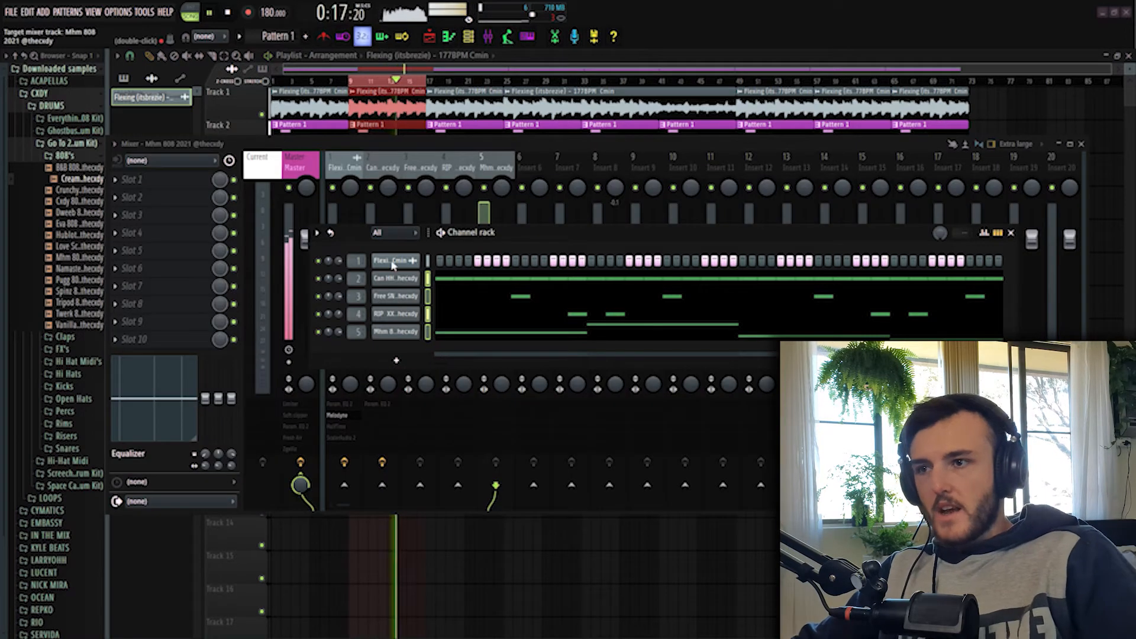
pyautogui.click(1007, 235)
pyautogui.click(1014, 233)
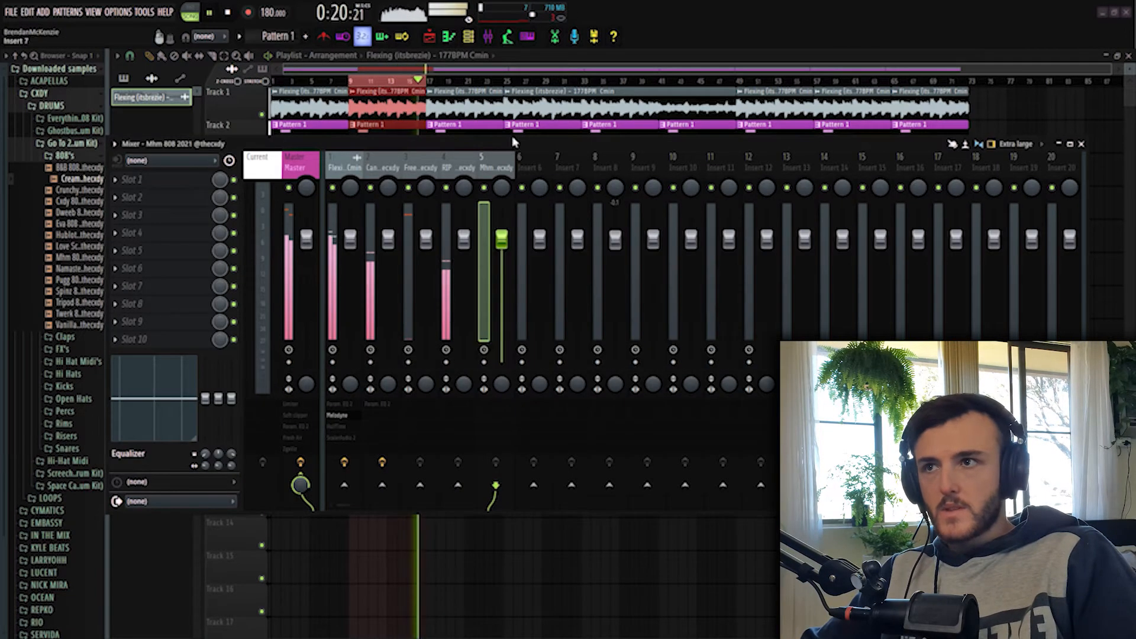
pyautogui.scroll(-1, 414, 105)
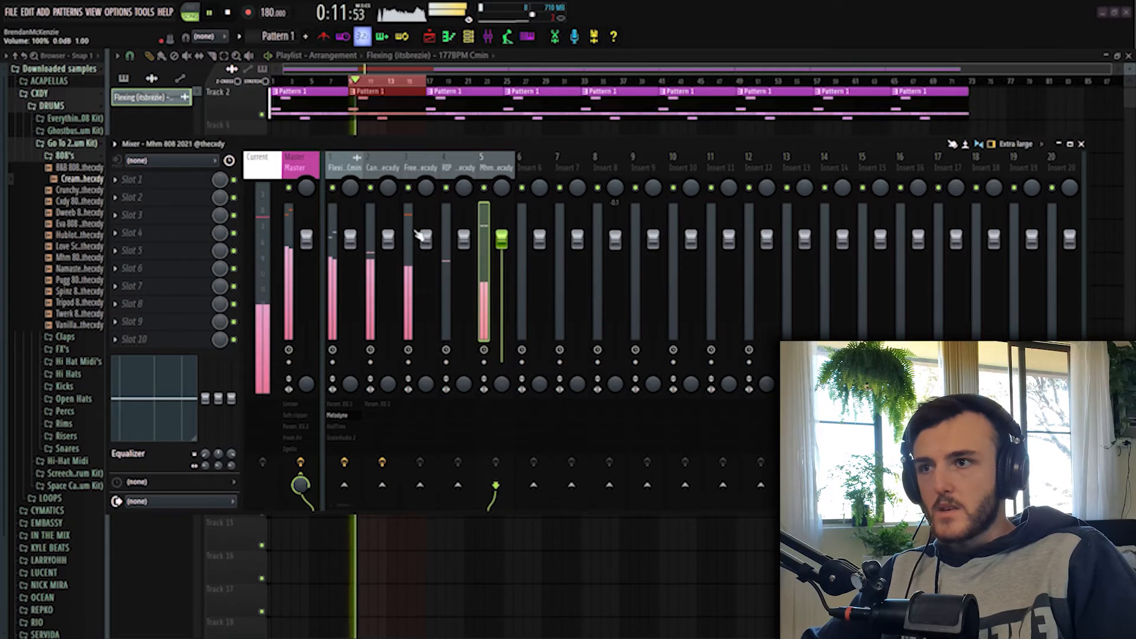
# - Lower the mixer levels to about -7.8 dB for the melody, -6.9 dB for the snare and -11.1 dB for hi-hat and rim
pyautogui.scroll(-2, 333, 189)
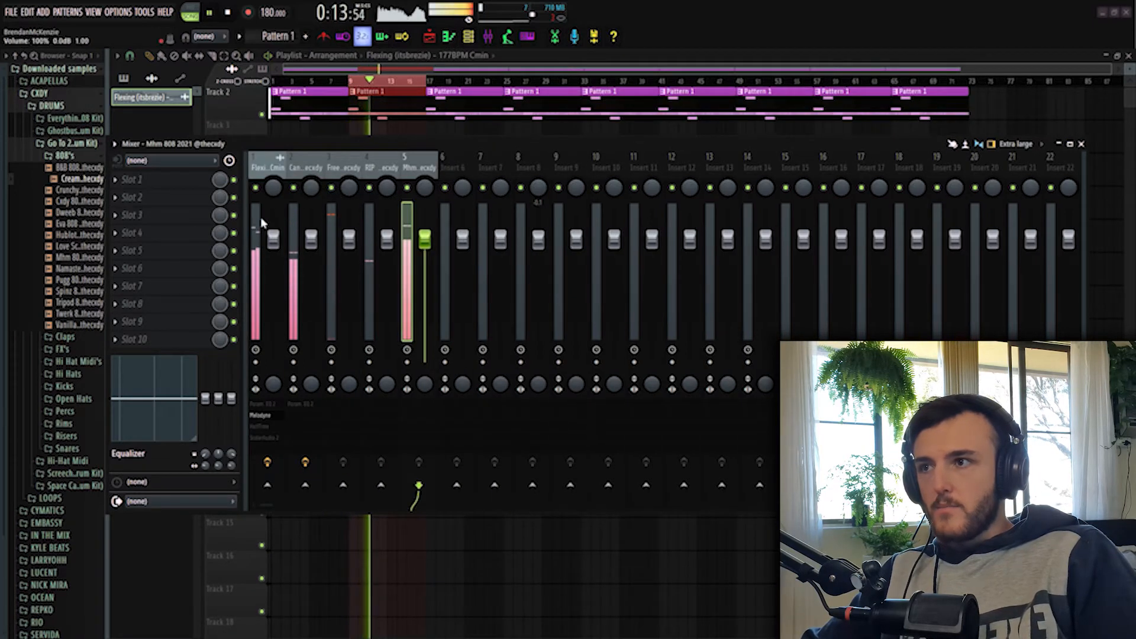
pyautogui.moveTo(244, 225); pyautogui.dragTo(350, 278)
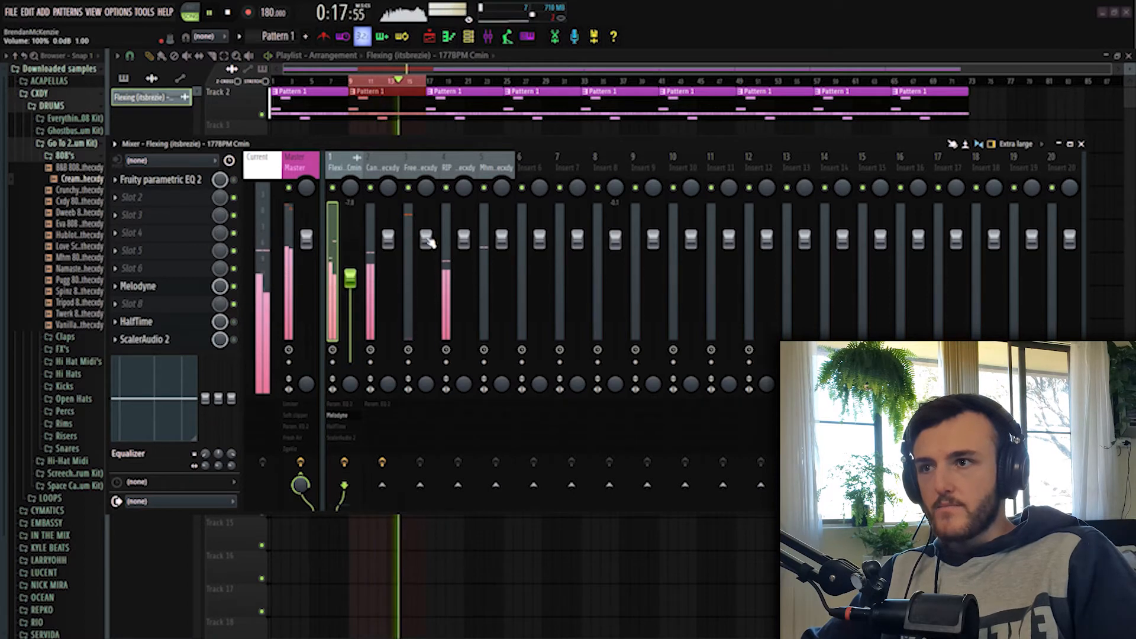
pyautogui.moveTo(426, 238); pyautogui.dragTo(427, 274)
pyautogui.moveTo(388, 238); pyautogui.dragTo(388, 256)
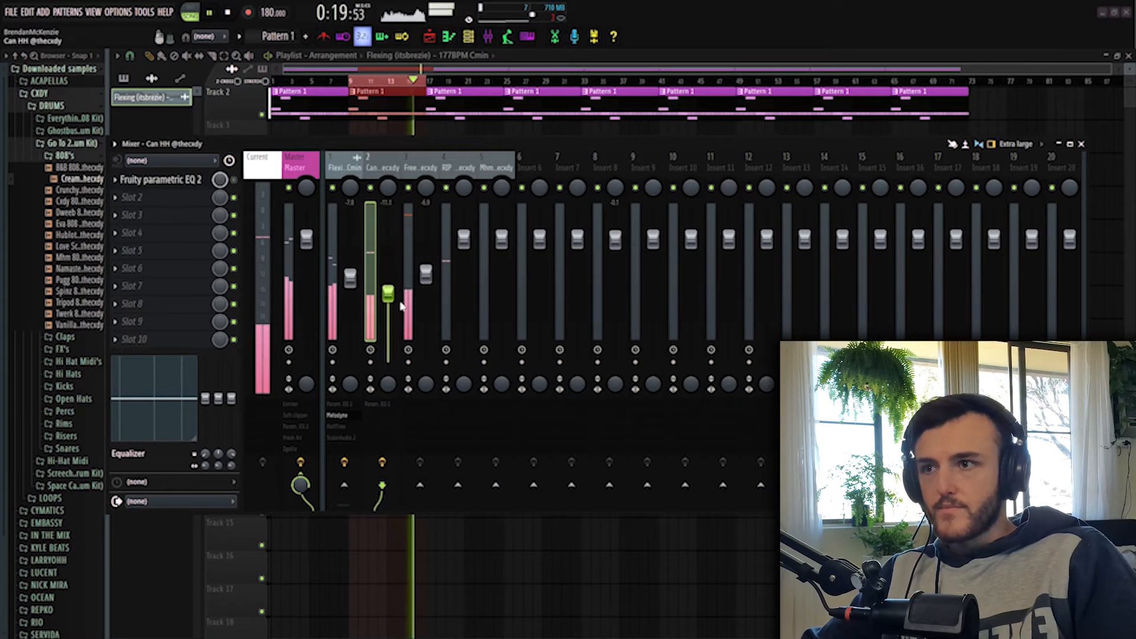
pyautogui.click(415, 300)
pyautogui.moveTo(465, 240); pyautogui.dragTo(464, 292)
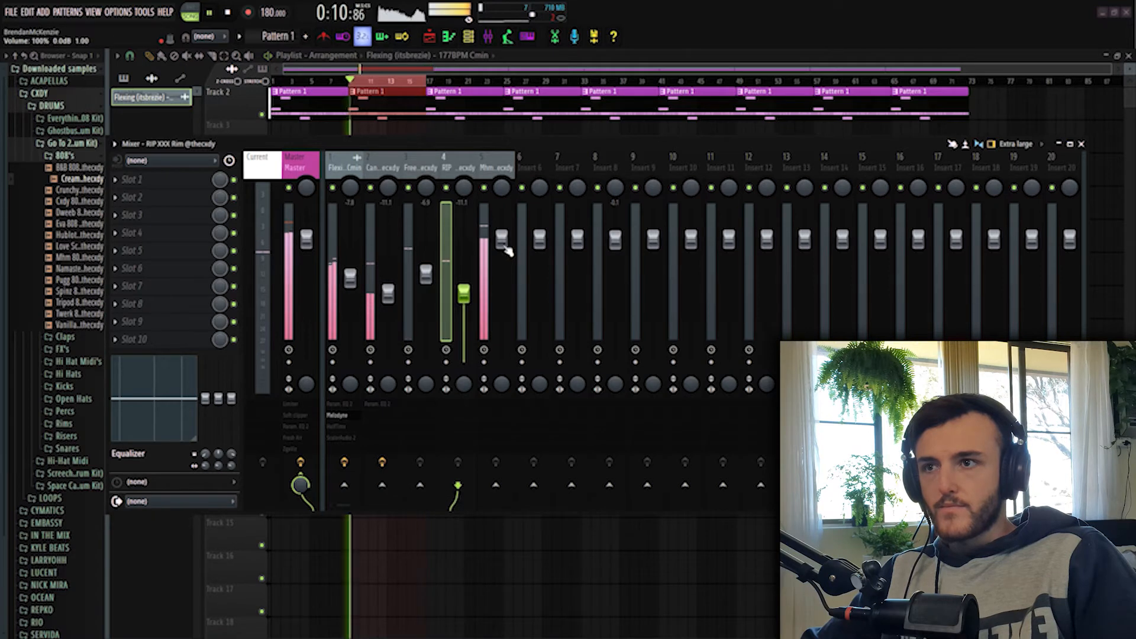
pyautogui.click(1082, 145)
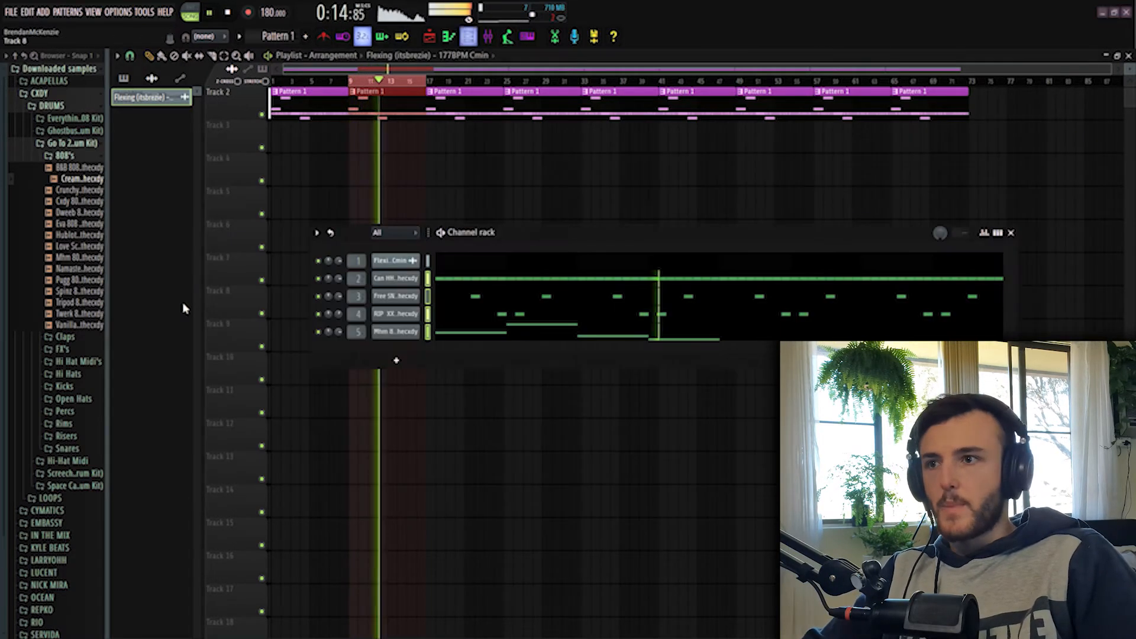
# - Add a short, softer C5 snare hit just before the final snare hits of bars 4 and 8
pyautogui.click(471, 301)
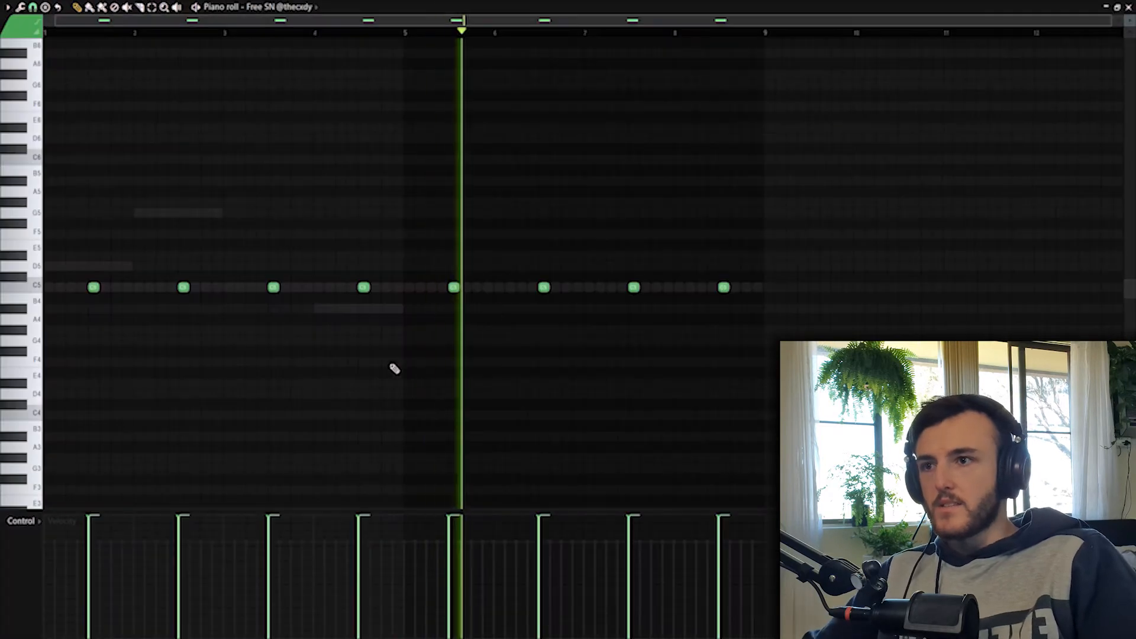
pyautogui.press('space')
pyautogui.keyDown('ctrl'); pyautogui.scroll(5, 761, 356); pyautogui.keyUp('ctrl')
pyautogui.moveTo(721, 287); pyautogui.dragTo(679, 279)
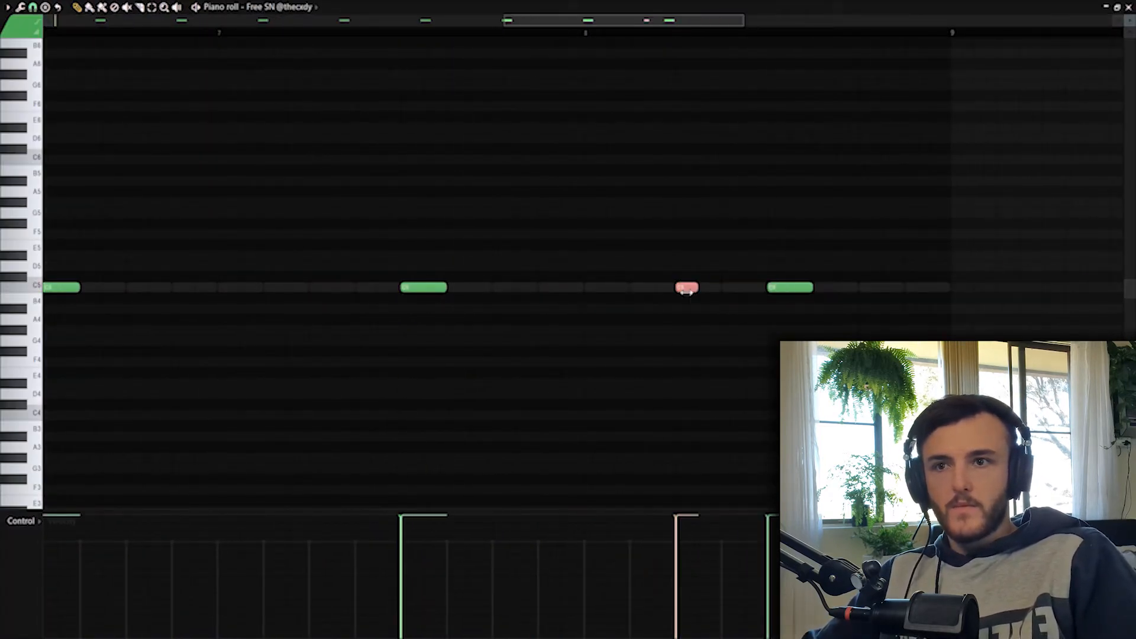
pyautogui.keyDown('ctrl'); pyautogui.scroll(-5, 672, 355); pyautogui.keyUp('ctrl')
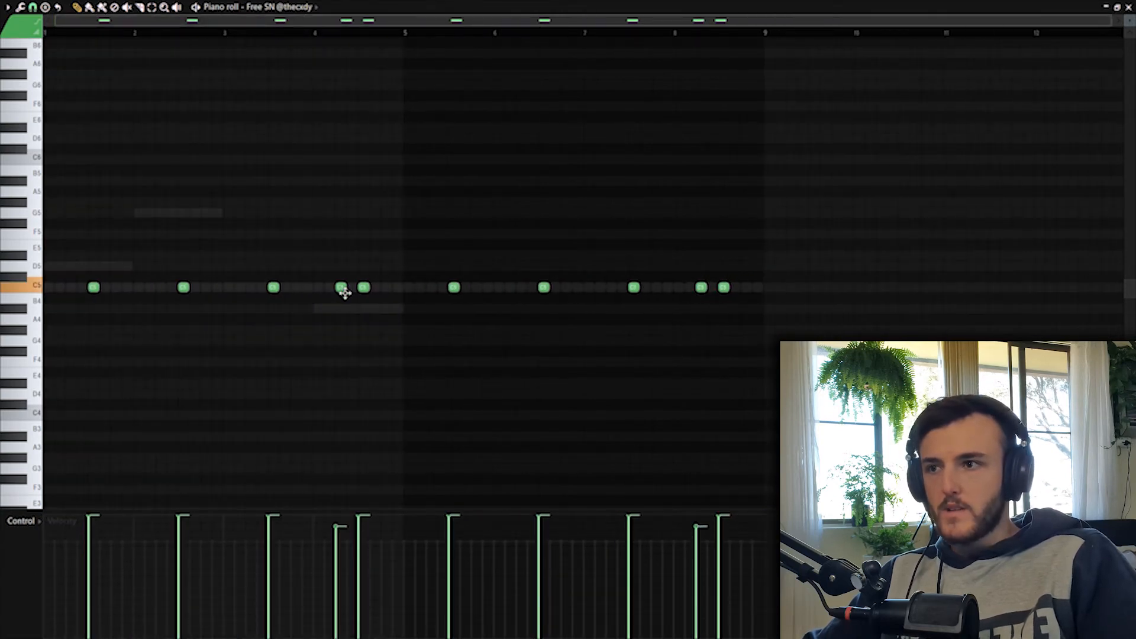
# - Add a note before the snare hit in bar 2 and chop it into a fast roll with rising velocity
pyautogui.keyDown('ctrl'); pyautogui.scroll(3, 185, 338); pyautogui.keyUp('ctrl')
pyautogui.click(155, 296)
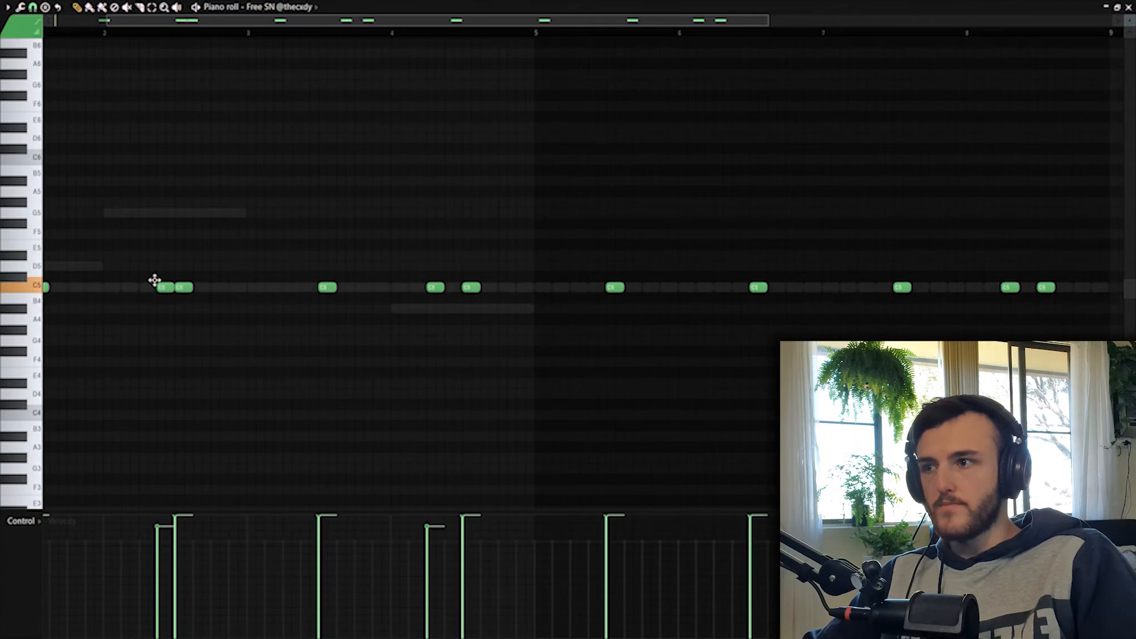
pyautogui.hotkey('alt', 'u')
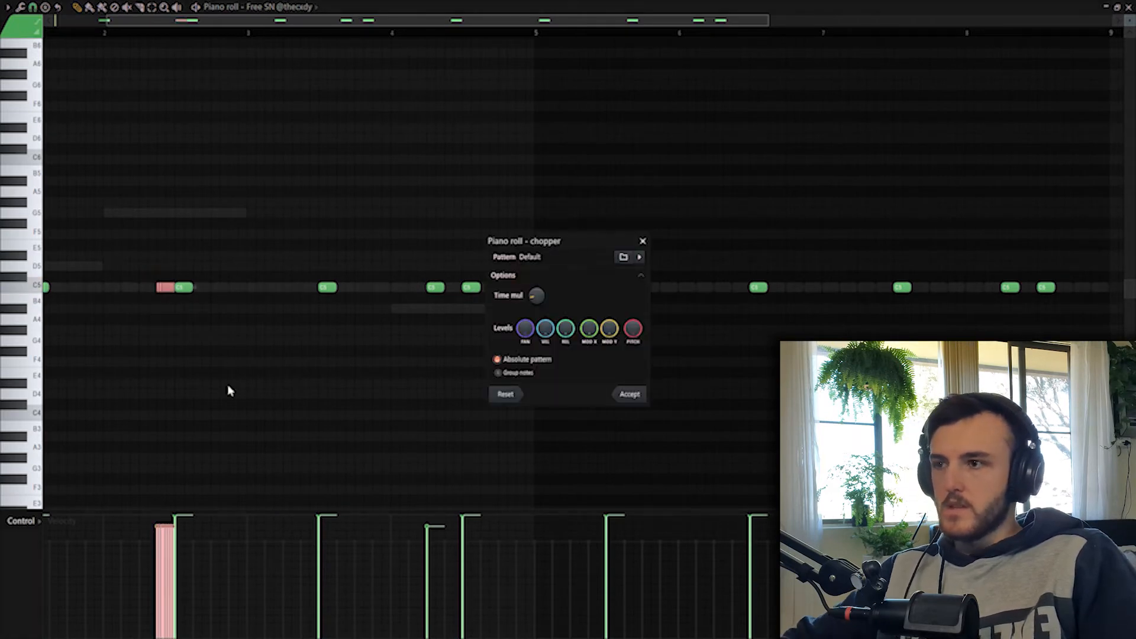
pyautogui.click(630, 394)
pyautogui.keyDown('ctrl'); pyautogui.scroll(4, 83, 424); pyautogui.keyUp('ctrl')
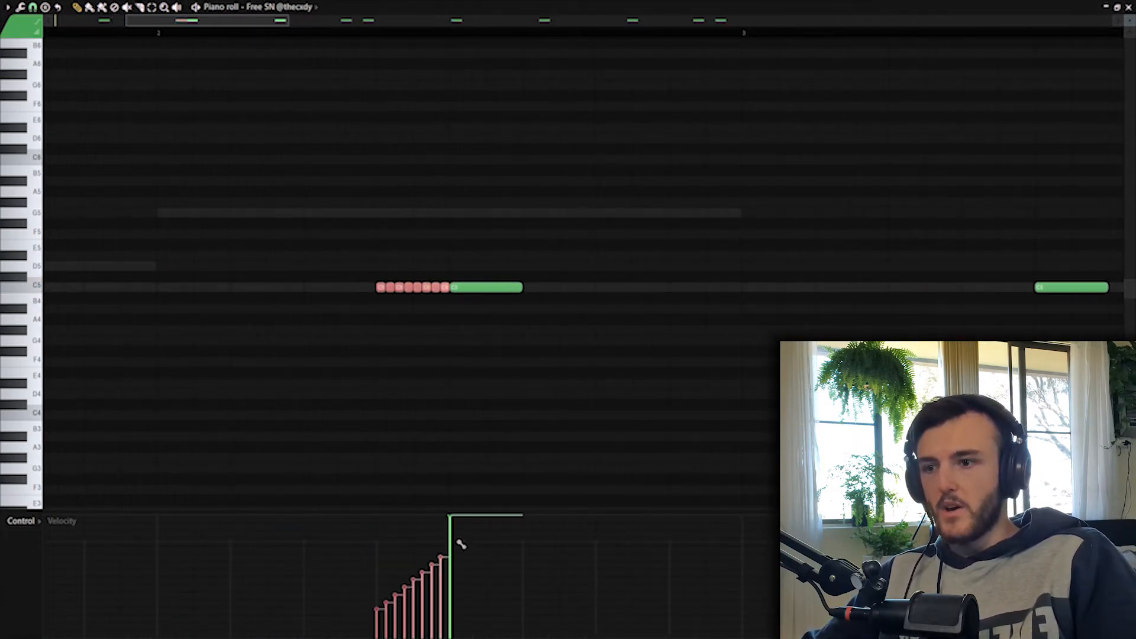
pyautogui.keyDown('ctrl'); pyautogui.scroll(-5, 371, 414); pyautogui.keyUp('ctrl')
pyautogui.press('space')
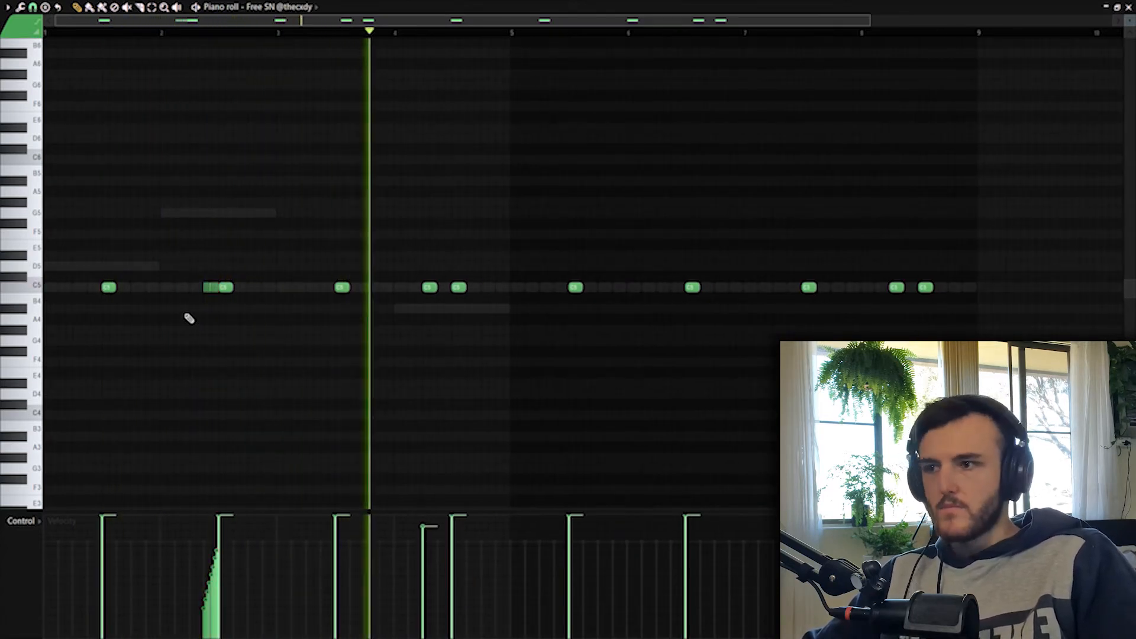
pyautogui.moveTo(185, 316); pyautogui.dragTo(219, 275)
pyautogui.keyDown('ctrl'); pyautogui.scroll(-1, 308, 373); pyautogui.keyUp('ctrl')
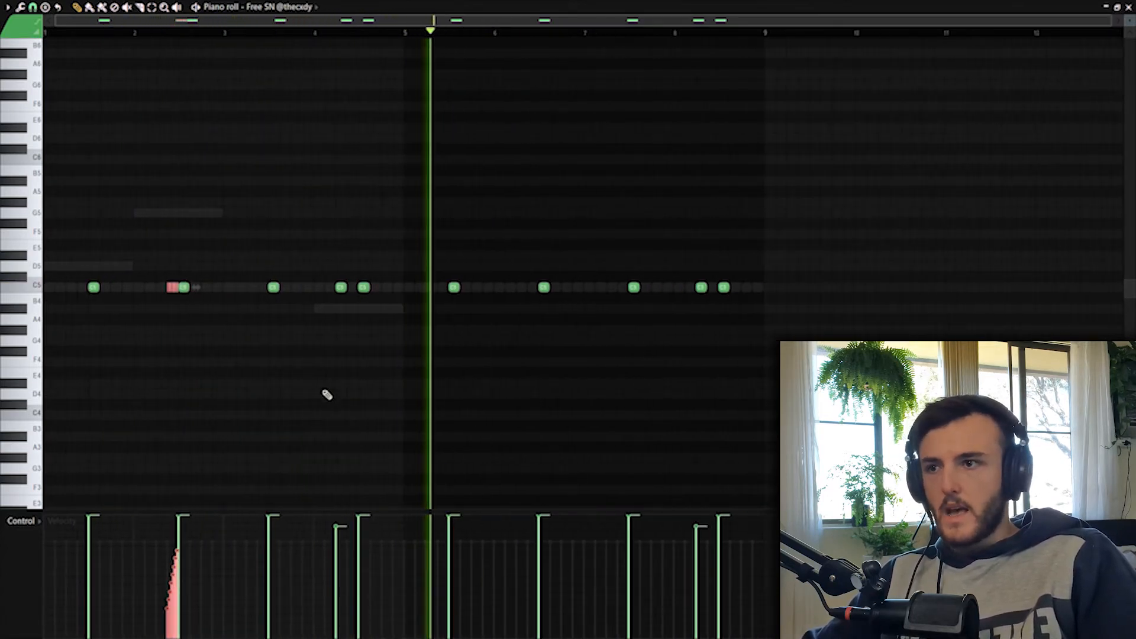
pyautogui.keyDown('ctrl'); pyautogui.click(327, 394); pyautogui.keyUp('ctrl')
pyautogui.click(1128, 7)
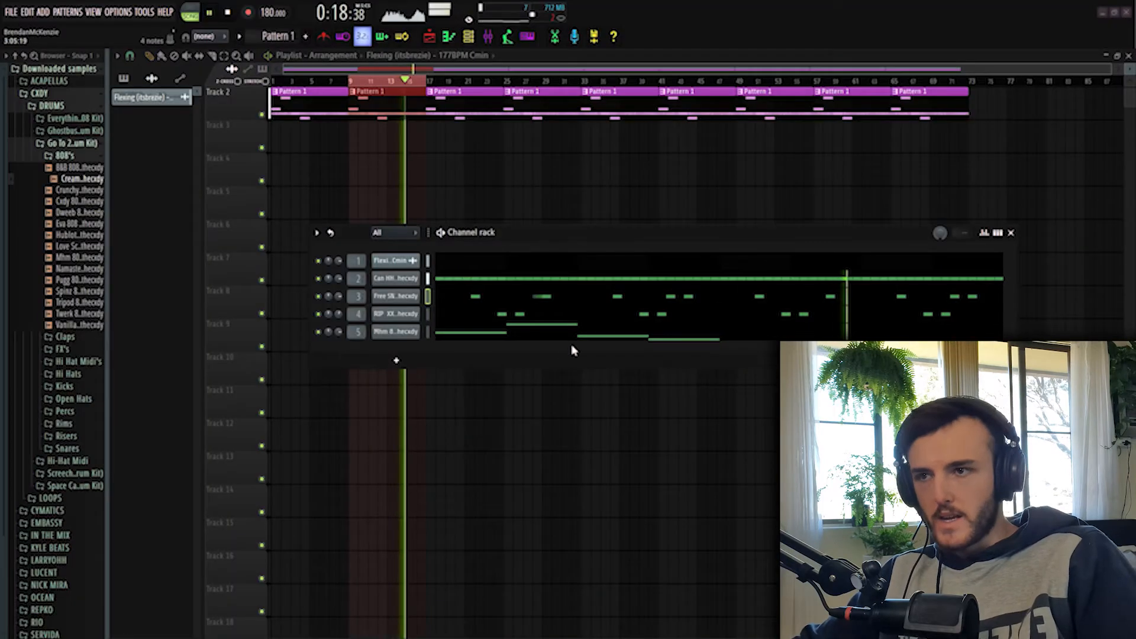
# - Vary the hi-hats in bars 1 to 4 with removed hits, a raised chopped roll in bar 1 and half-length hits in bar 3
pyautogui.click(432, 279)
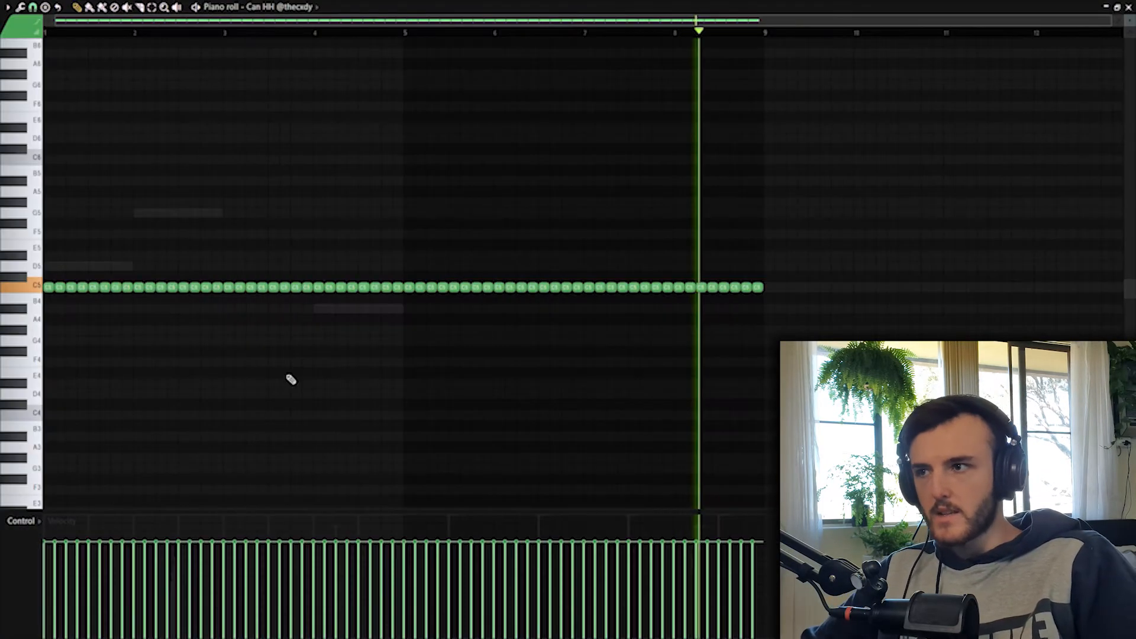
pyautogui.moveTo(111, 352); pyautogui.dragTo(255, 320)
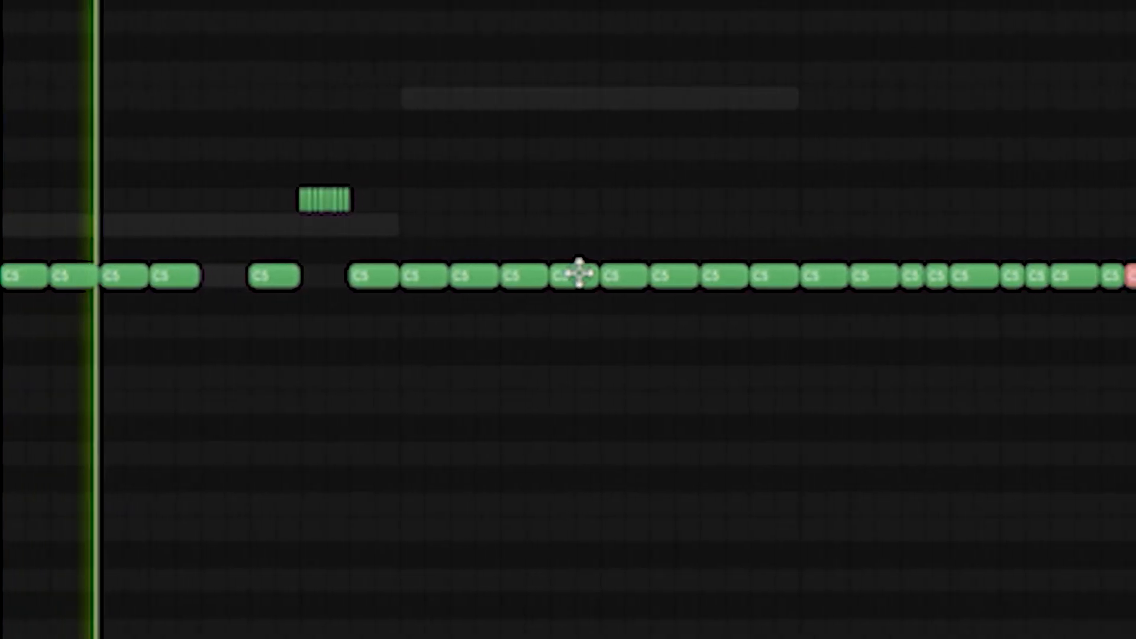
pyautogui.rightClick(580, 274)
pyautogui.rightClick(676, 276)
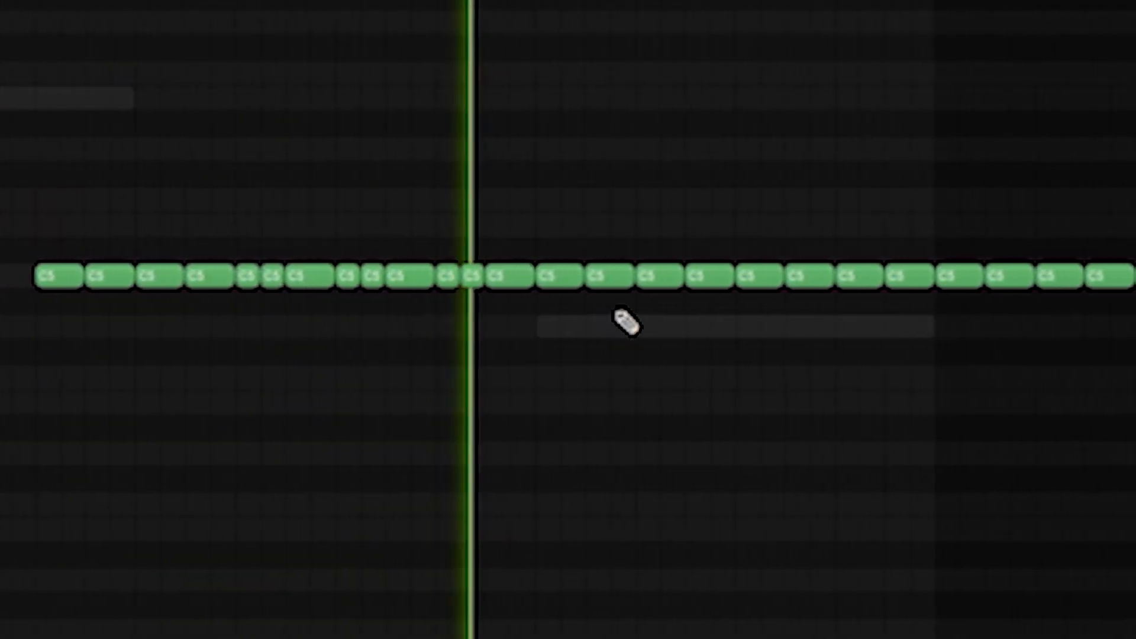
pyautogui.rightClick(607, 272)
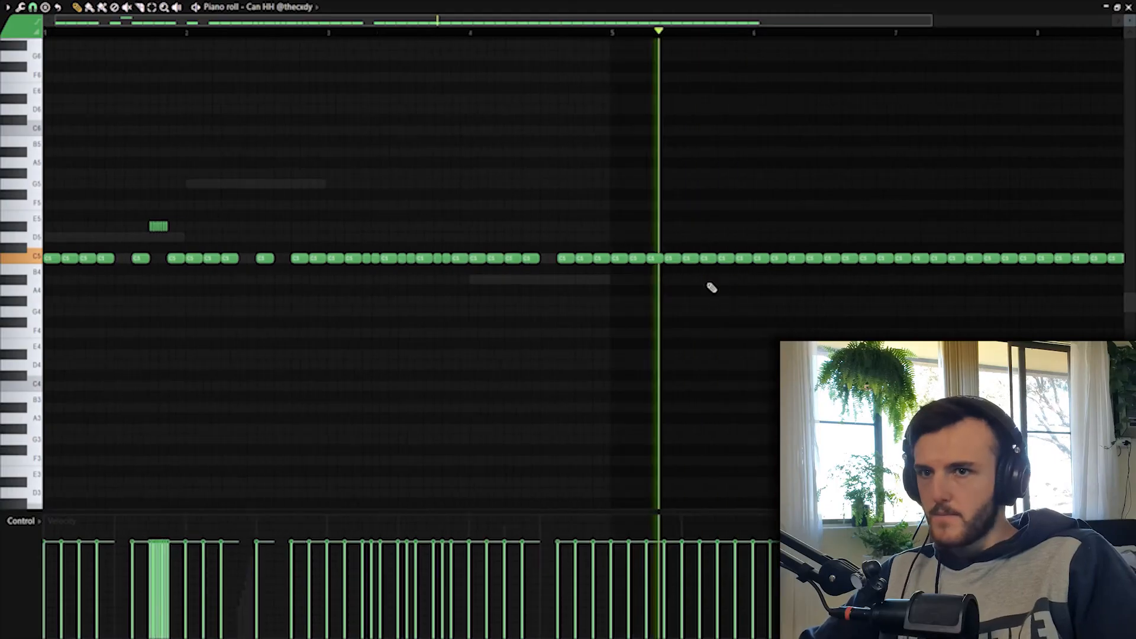
# - Replace the plain hi-hats in bars 5 to 8 with a copy of the varied first four bars
pyautogui.moveTo(966, 321); pyautogui.dragTo(418, 135)
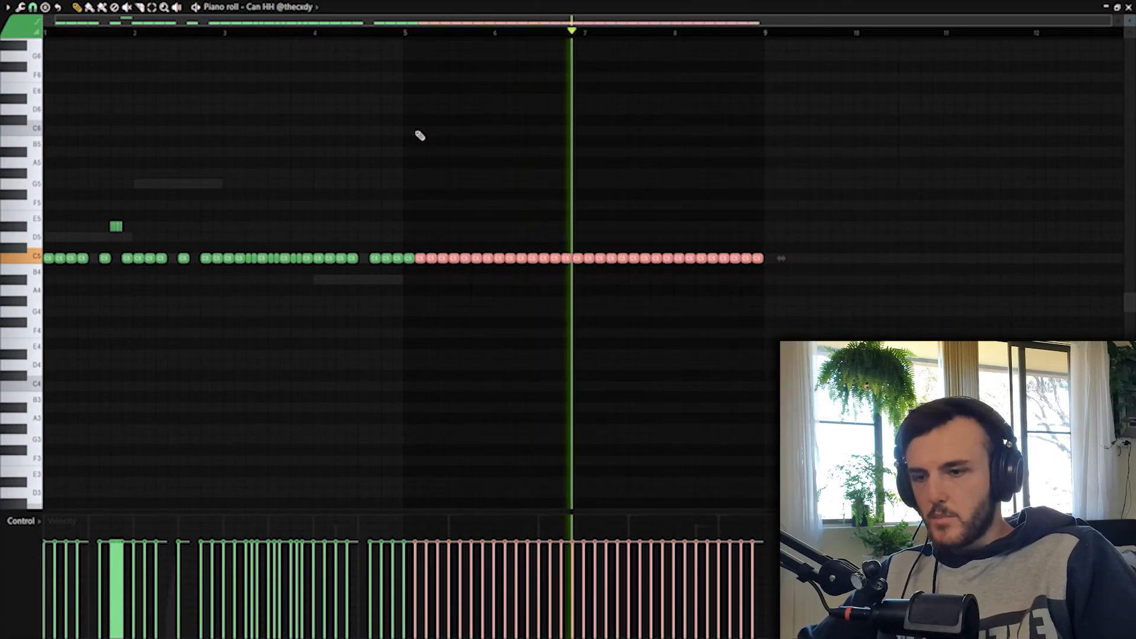
pyautogui.press('Delete')
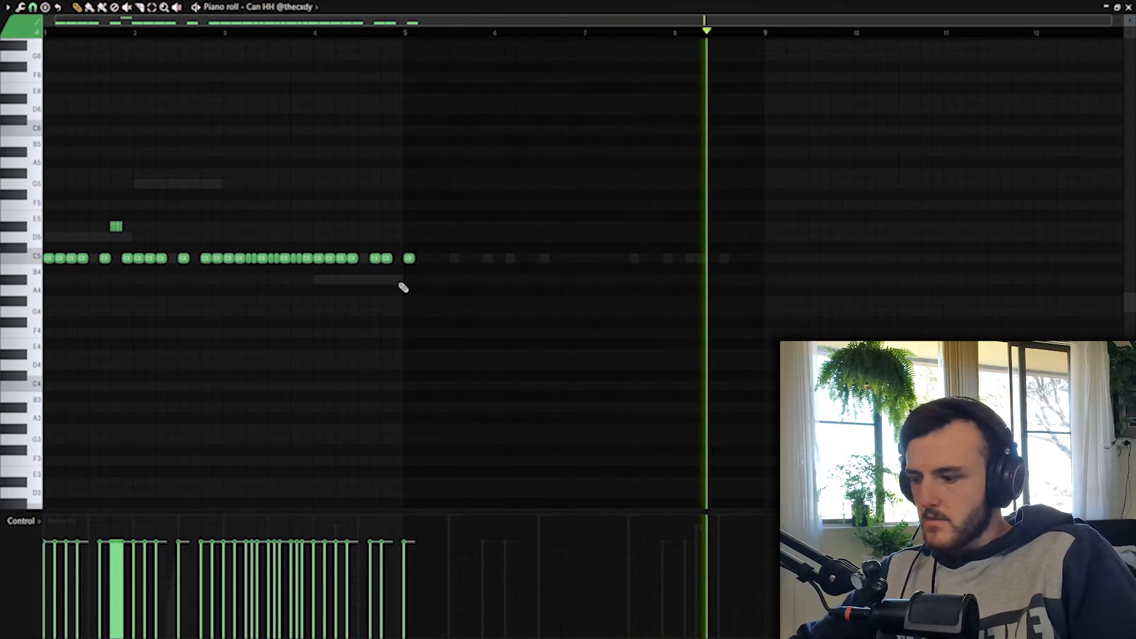
pyautogui.hotkey('ctrl', 'z')
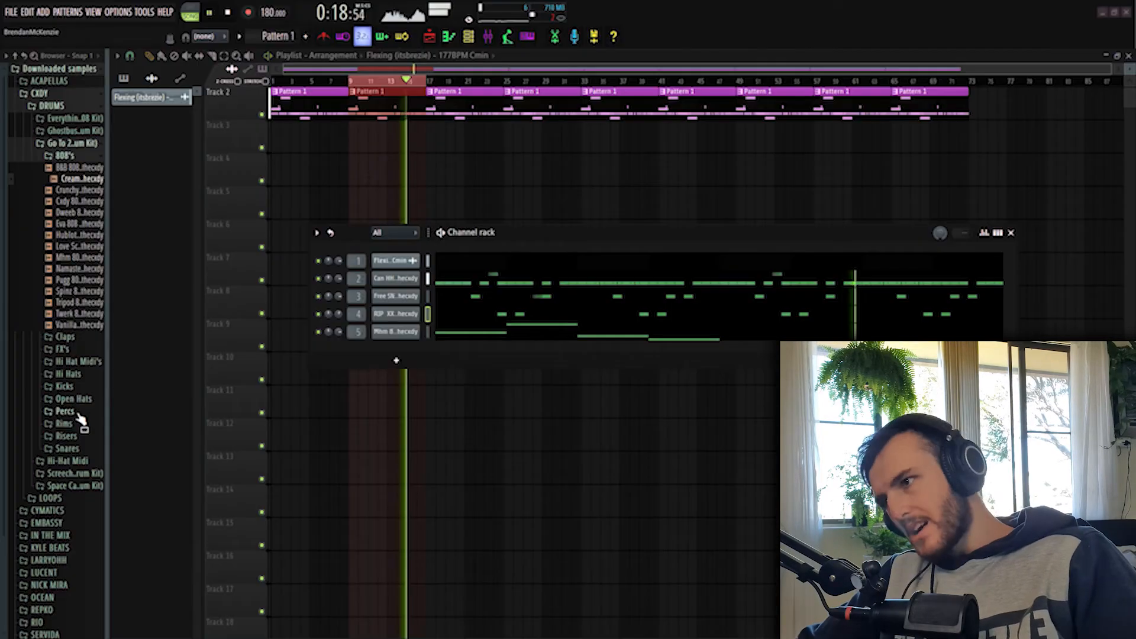
# - Audition the Screech drum kit's snares, replace channel 3's sample with Snare - Prada, and open the kit's Kicks folder
pyautogui.click(83, 472)
pyautogui.click(73, 270)
pyautogui.click(77, 281)
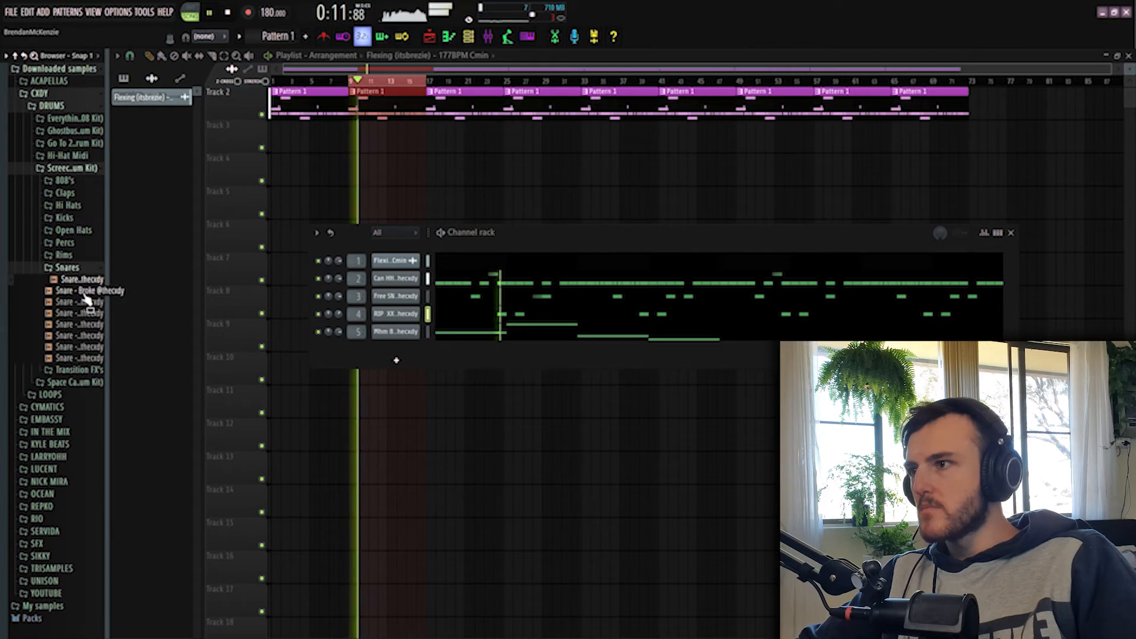
pyautogui.press('space')
pyautogui.click(80, 284)
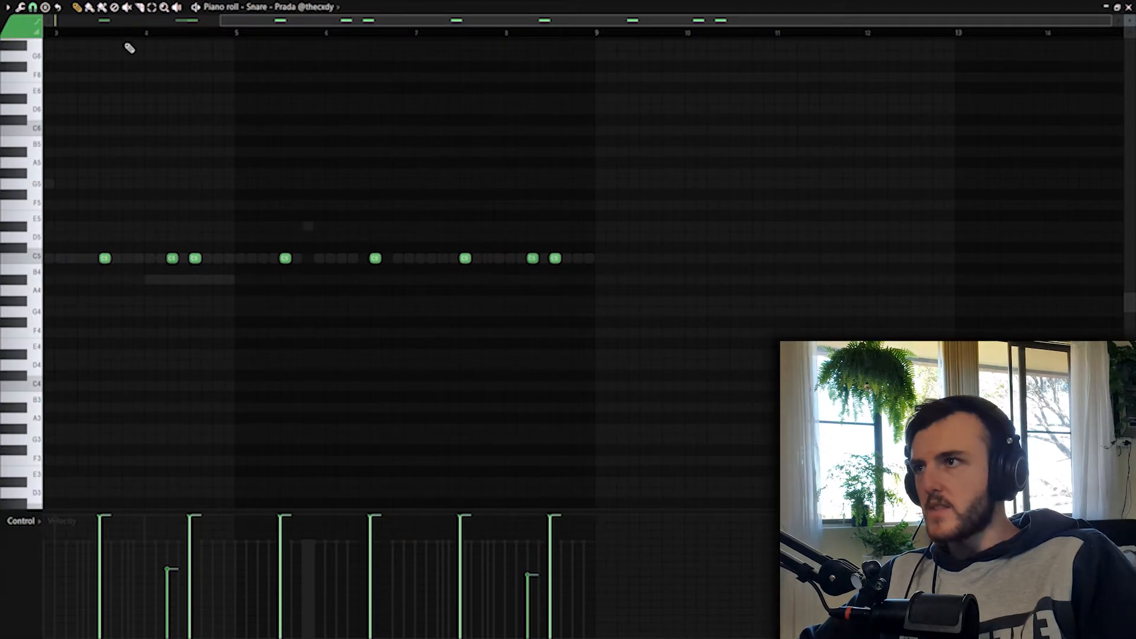
pyautogui.click(121, 35)
pyautogui.press('space')
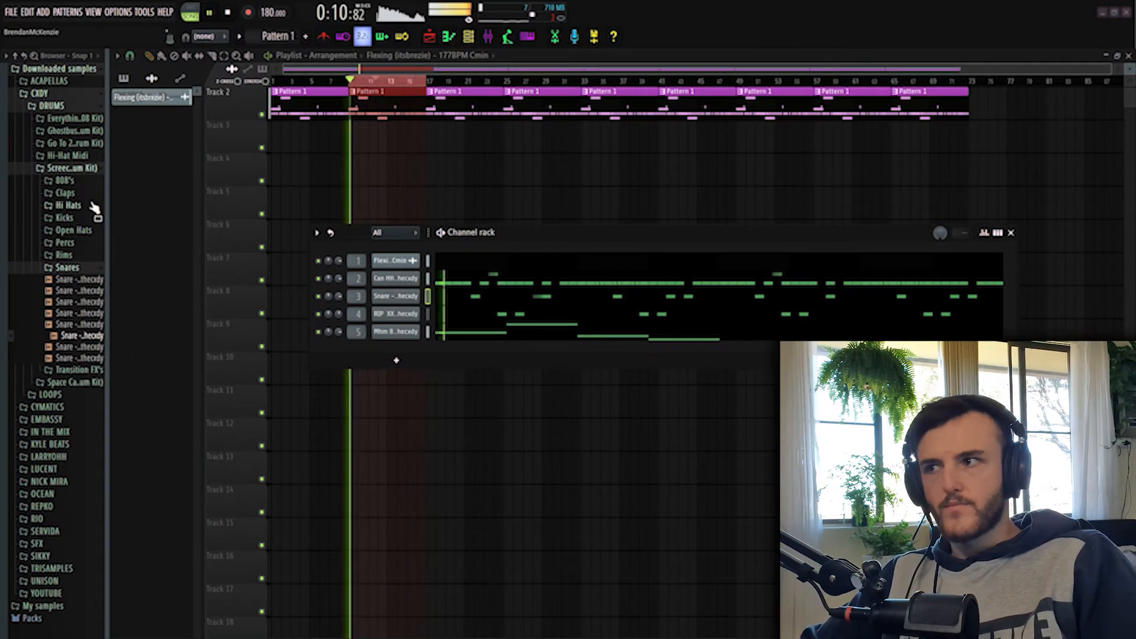
pyautogui.click(74, 219)
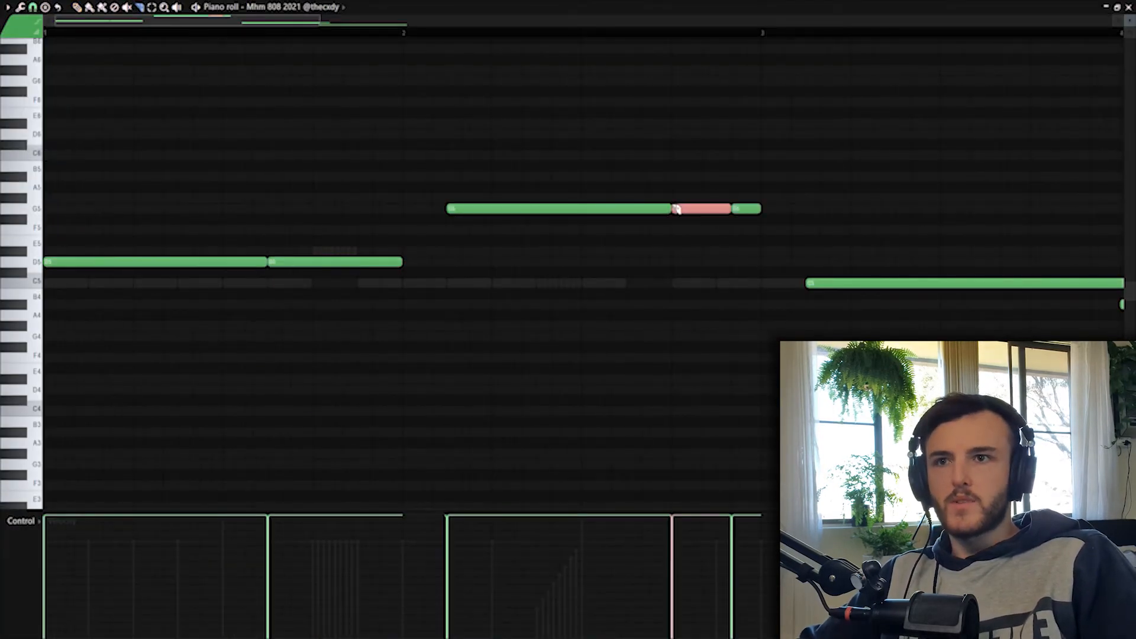
# - Slice the end of the 808's G5 note in bar 2 into three short hits
pyautogui.press('space')
pyautogui.click(715, 211)
pyautogui.scroll(-2, 632, 371)
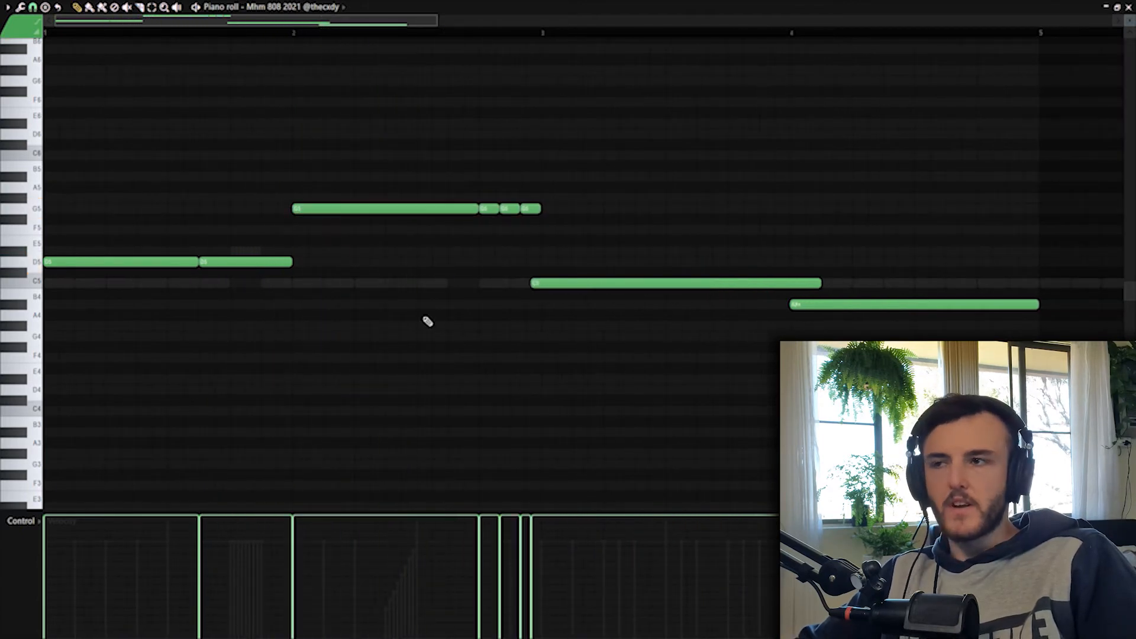
pyautogui.press('space')
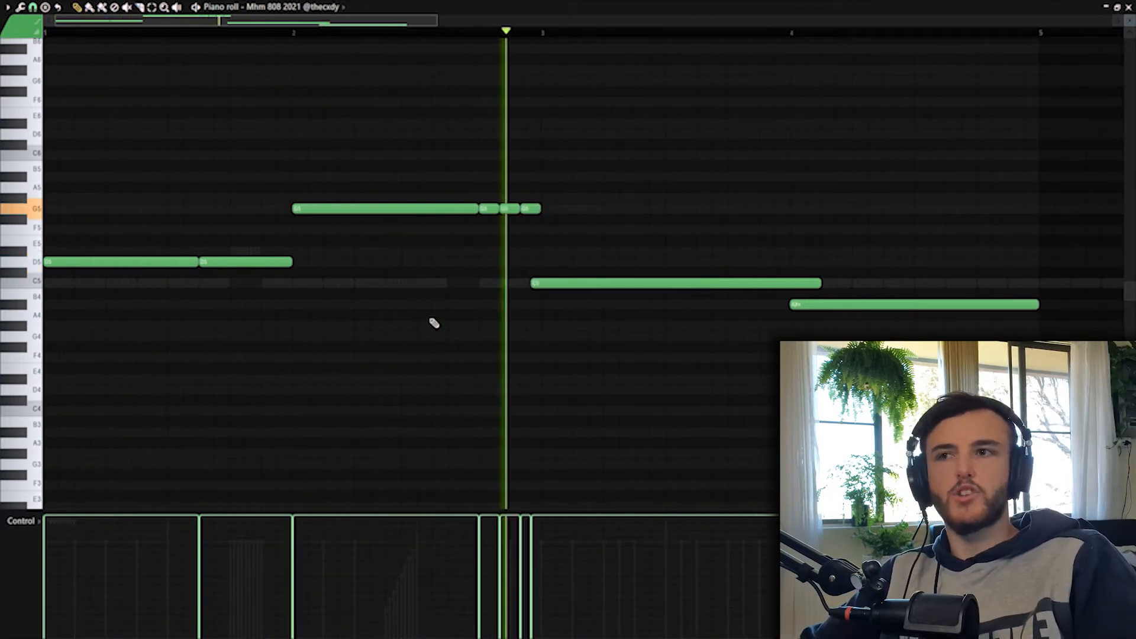
# - Split the 808's C5 and A#4 notes, extend the pattern to eight bars, and raise notes in bars 5, 7 and 8 an octave
pyautogui.scroll(-2, 606, 365)
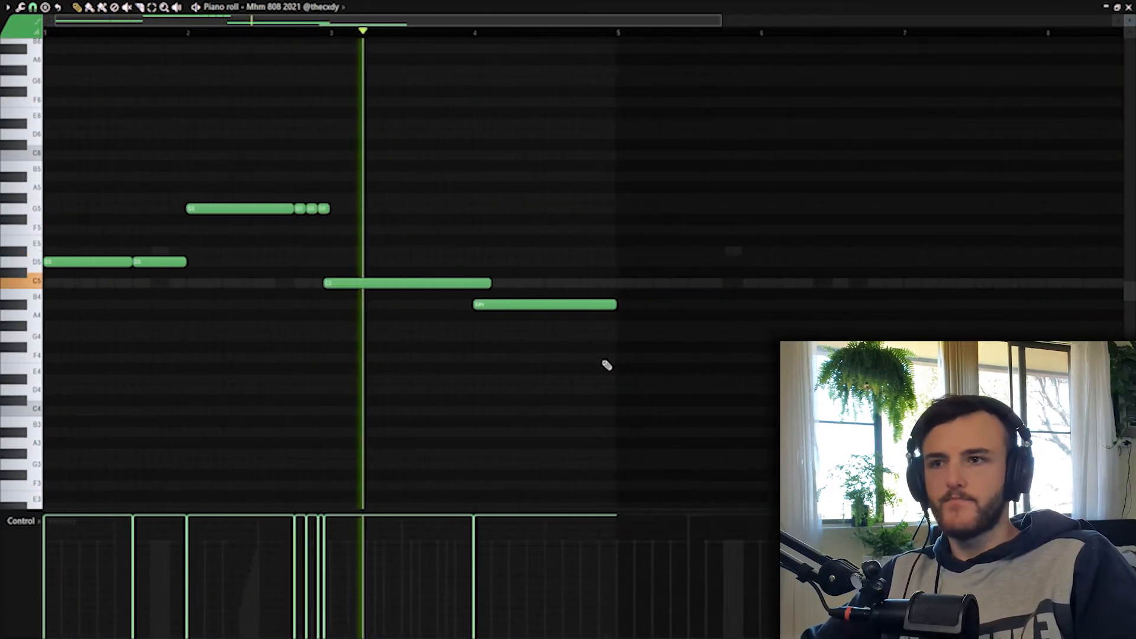
pyautogui.press('space')
pyautogui.press('space')
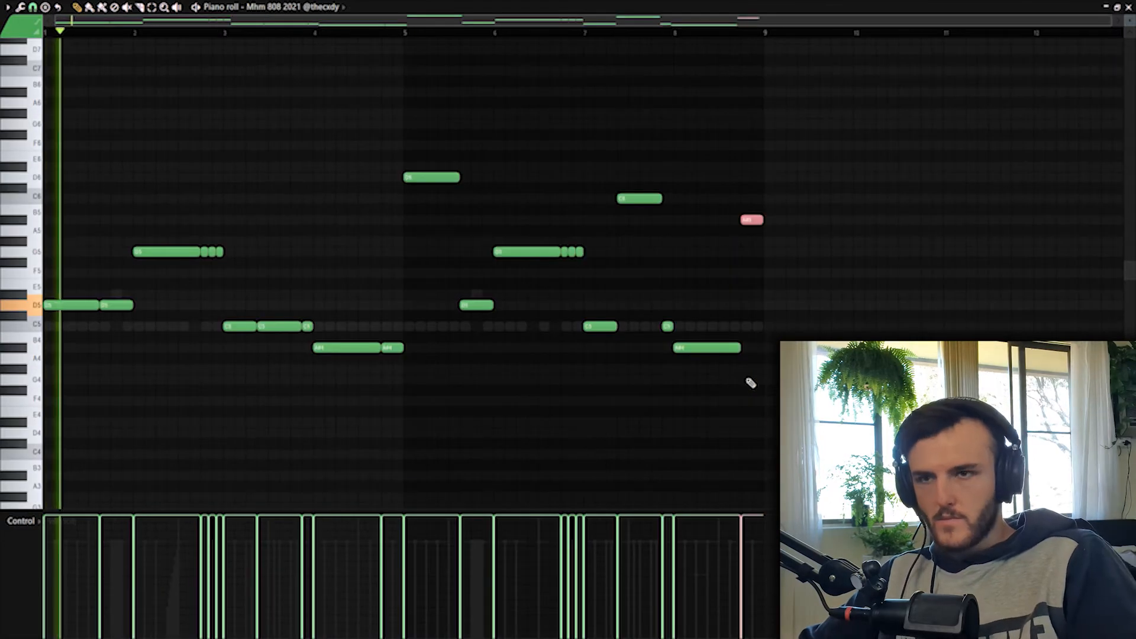
pyautogui.keyDown('ctrl'); pyautogui.click(752, 386); pyautogui.keyUp('ctrl')
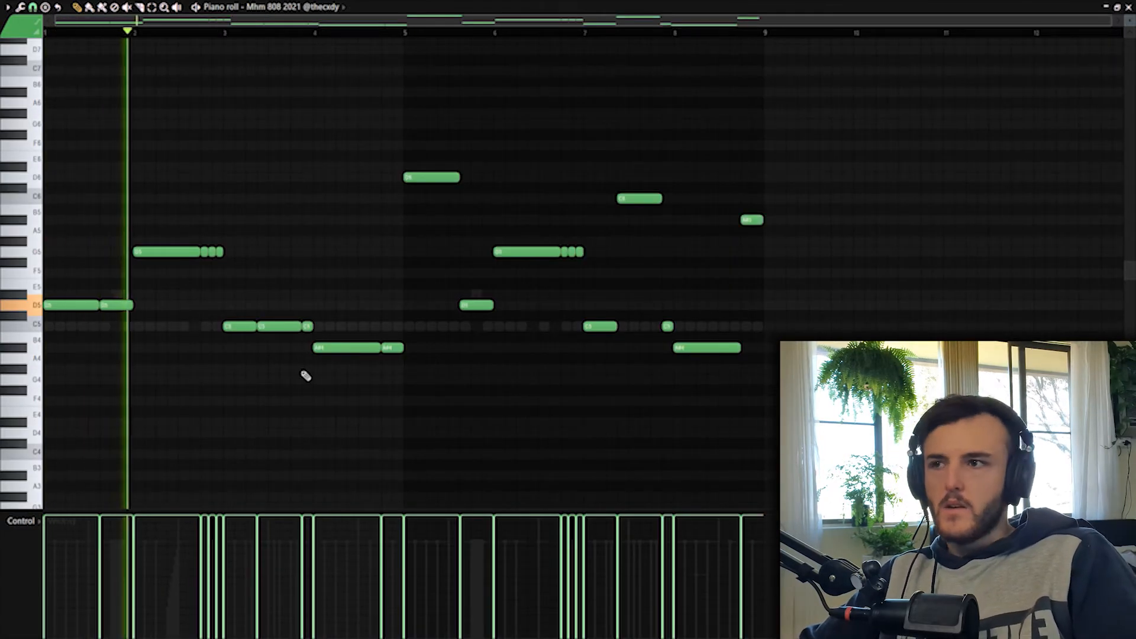
pyautogui.moveTo(595, 429); pyautogui.dragTo(609, 423)
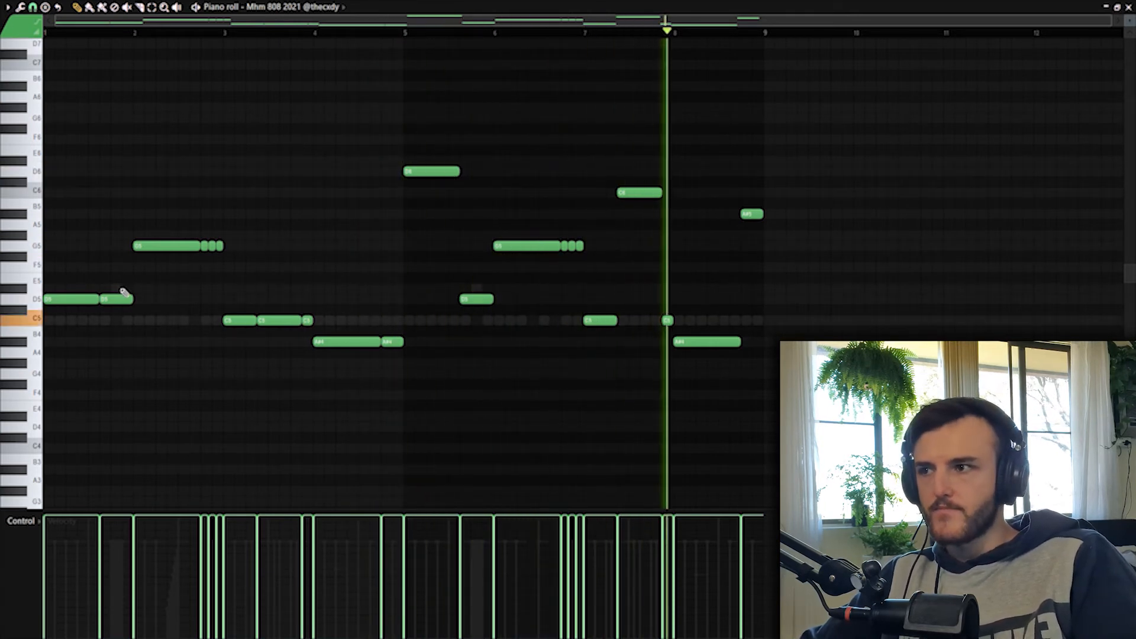
# - Raise the 808's middle C5 note in bar 3 and last A#4 note in bar 4 by one octave
pyautogui.moveTo(246, 293); pyautogui.dragTo(260, 360)
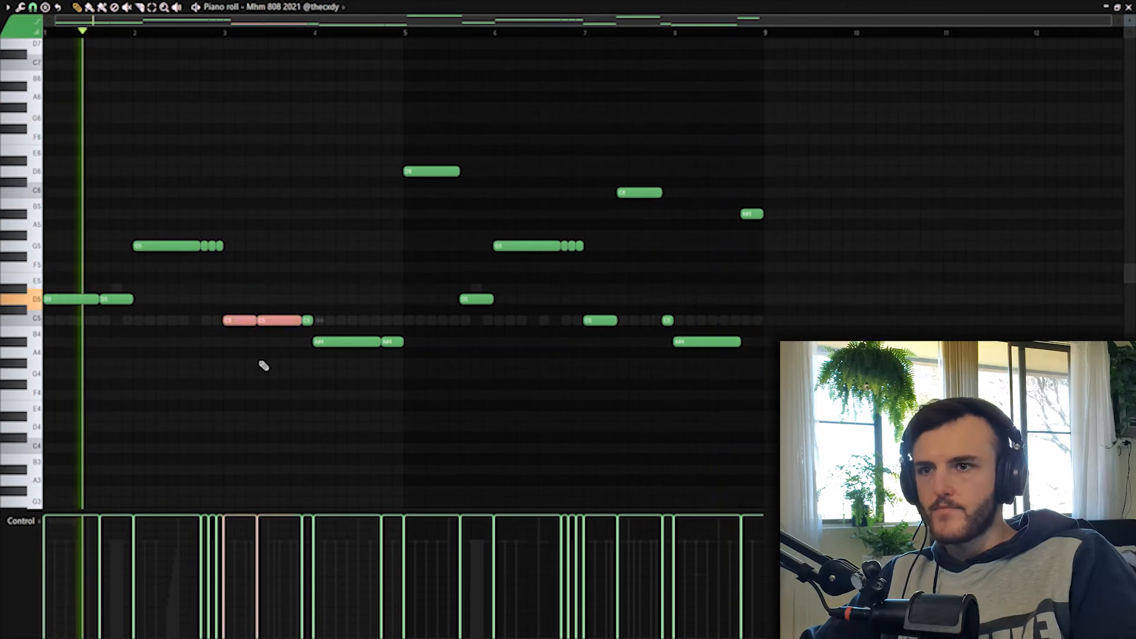
pyautogui.moveTo(275, 274); pyautogui.dragTo(289, 338)
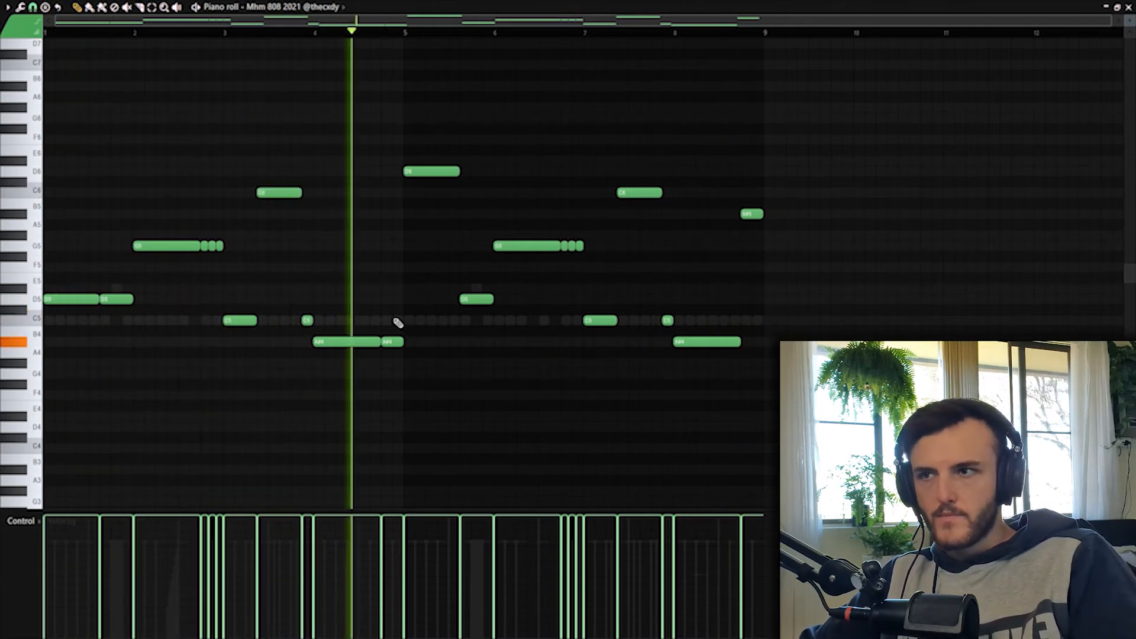
pyautogui.moveTo(391, 320); pyautogui.dragTo(404, 365)
pyautogui.hotkey('ctrl', 'Up')
pyautogui.keyDown('ctrl'); pyautogui.click(408, 369); pyautogui.keyUp('ctrl')
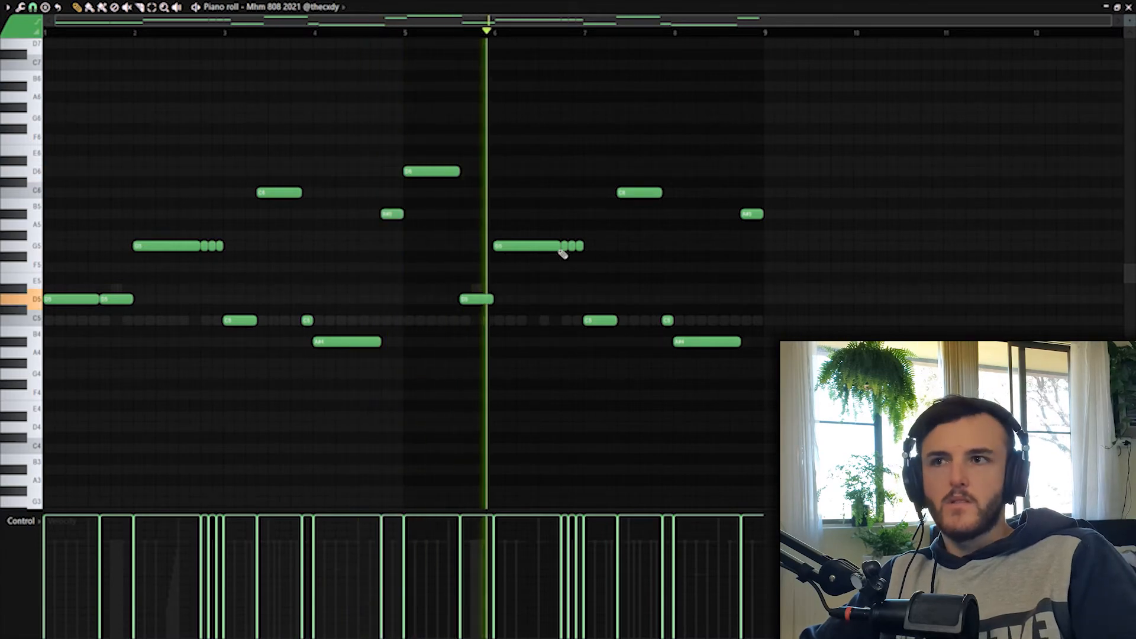
pyautogui.press('Escape')
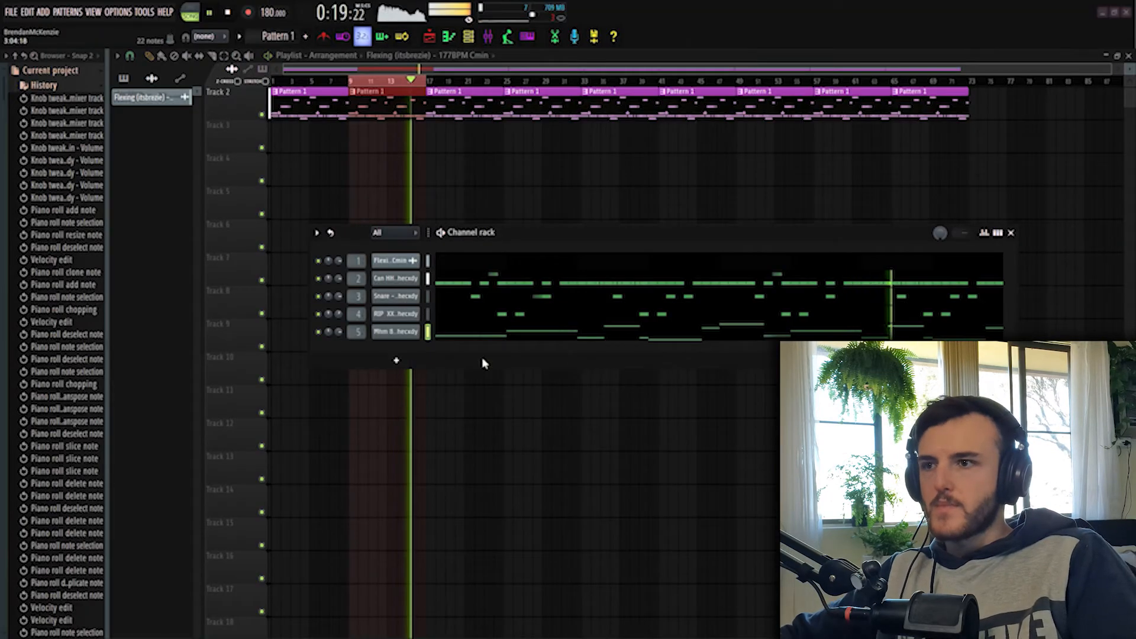
# - Audition the kicks in the Screech drum kit's Kicks folder and add Kick - Pen as a new channel
pyautogui.click(83, 56)
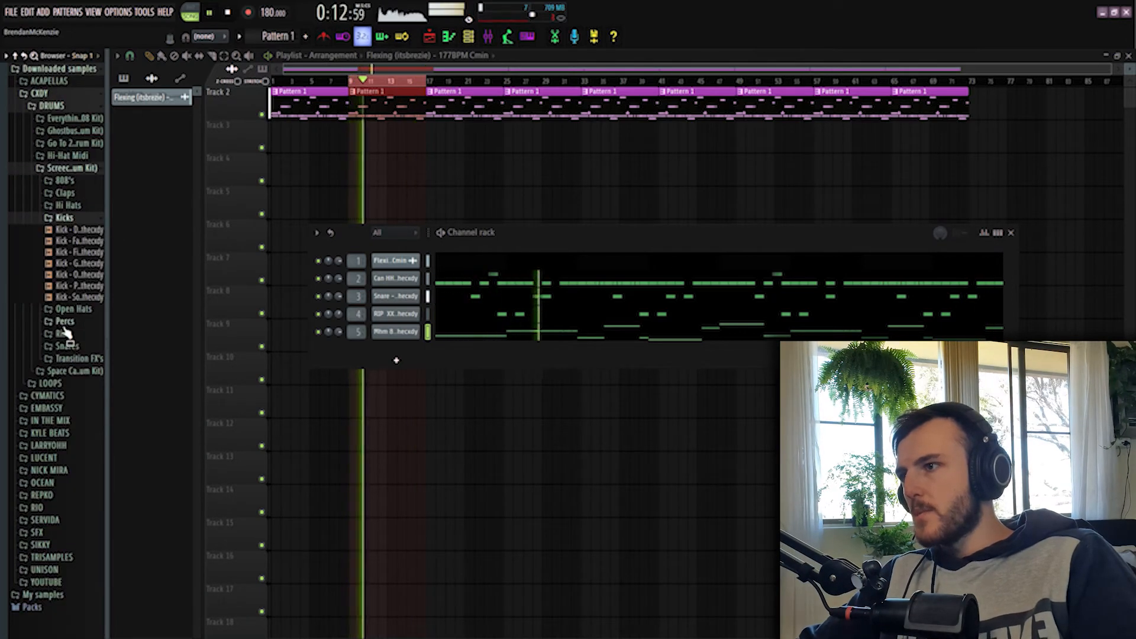
pyautogui.click(78, 221)
pyautogui.click(65, 218)
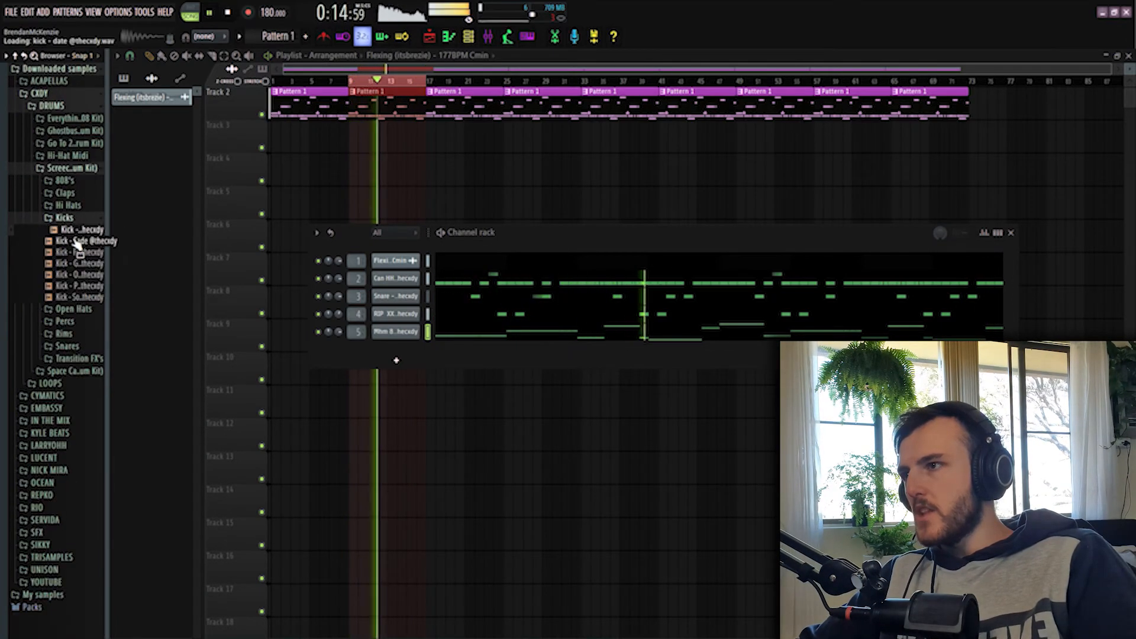
pyautogui.click(77, 241)
pyautogui.press('space')
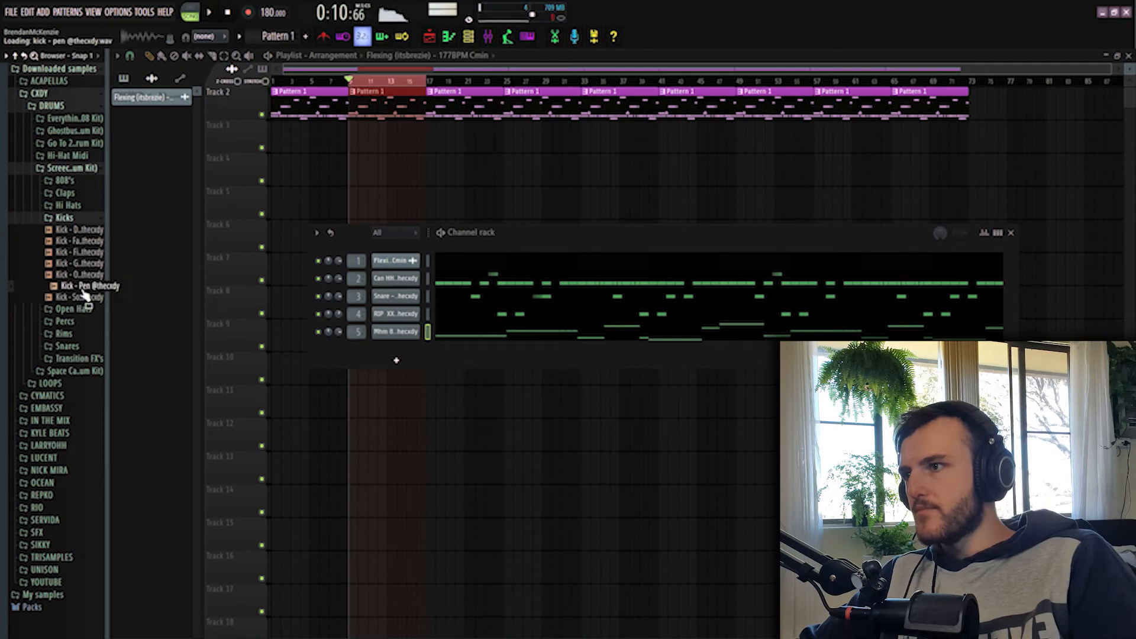
pyautogui.moveTo(86, 293); pyautogui.dragTo(431, 362)
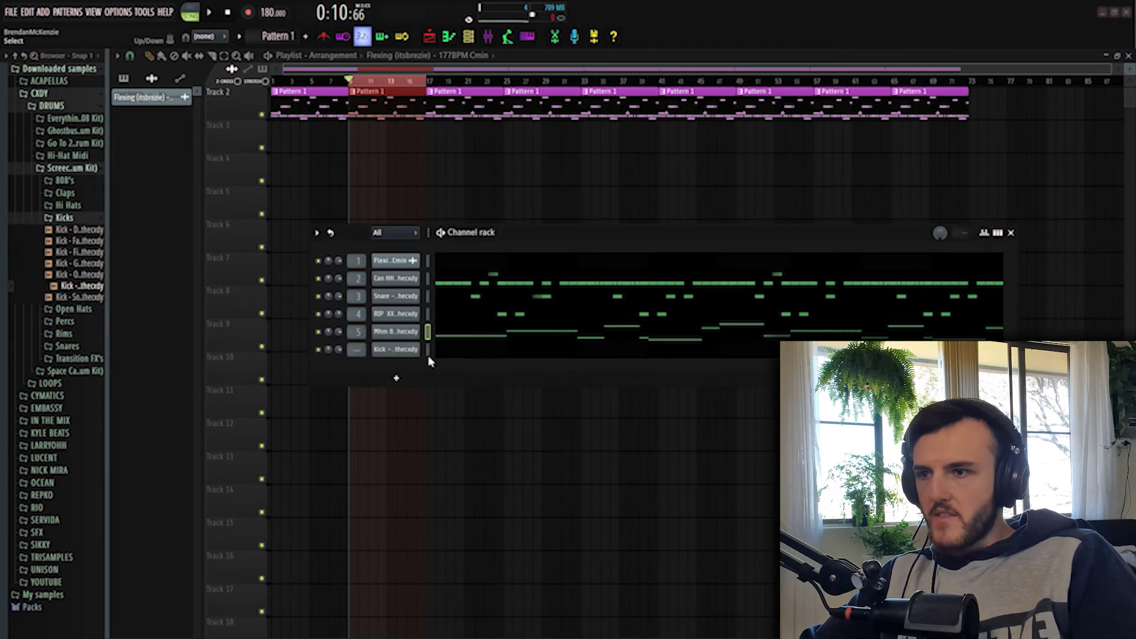
# - Fill the Kick - Pen channel with C5 notes matching the 808's rhythm over eight bars, adjusting the short notes' lengths
pyautogui.click(677, 396)
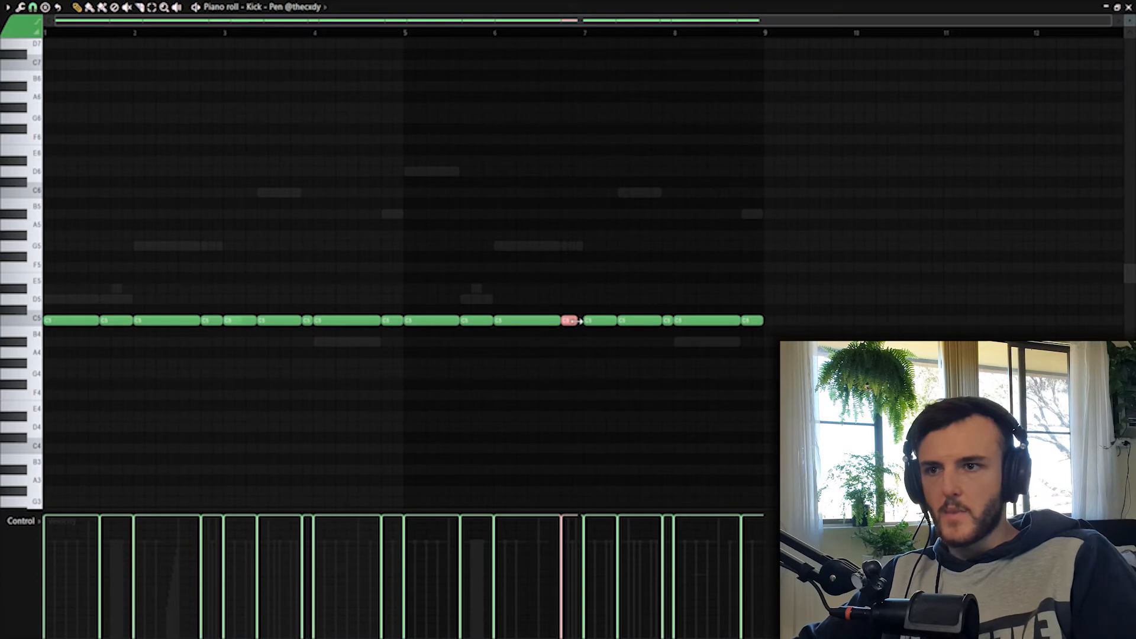
pyautogui.rightClick(668, 323)
pyautogui.moveTo(663, 321); pyautogui.dragTo(672, 321)
# - Play the kick pattern and try removing its C5 notes in bar 2
pyautogui.press('space')
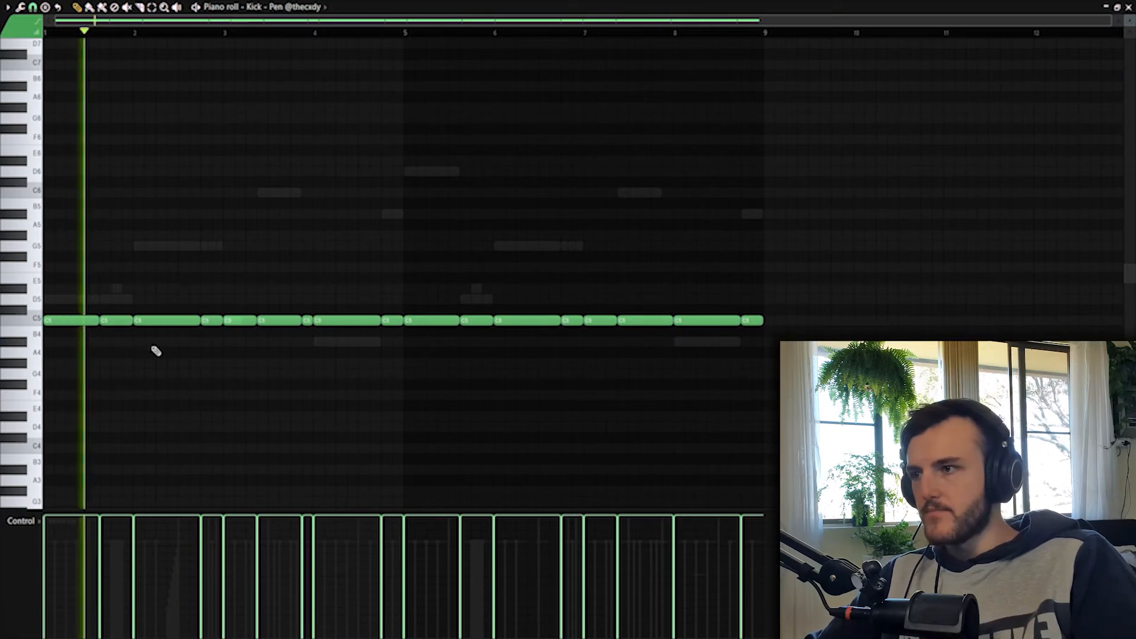
pyautogui.rightClick(212, 322)
pyautogui.rightClick(197, 323)
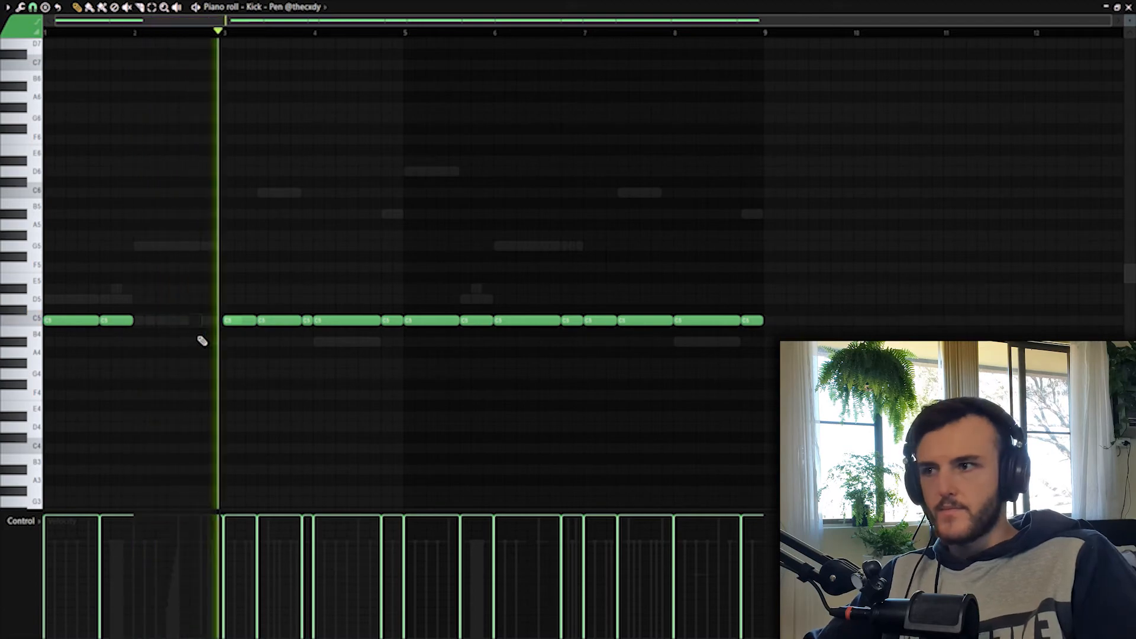
pyautogui.press('space')
pyautogui.hotkey('ctrl', 'a')
pyautogui.press('Delete')
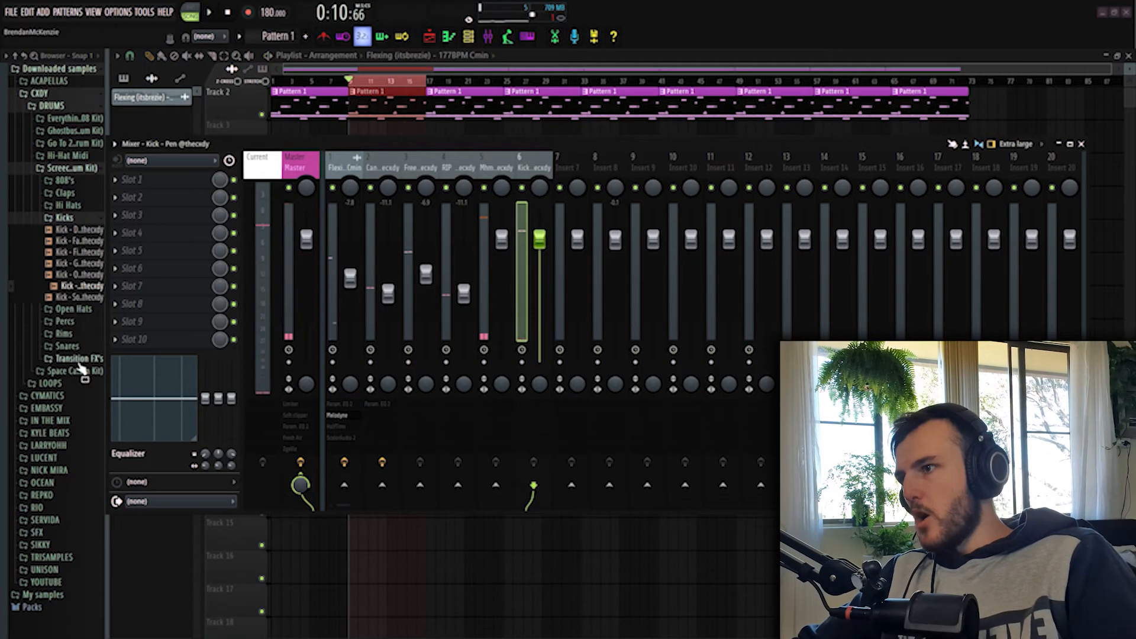
# - Audition the Screech kit's Percs and add Perc - Shorty as a new channel, dismissing the save dialog
pyautogui.click(65, 321)
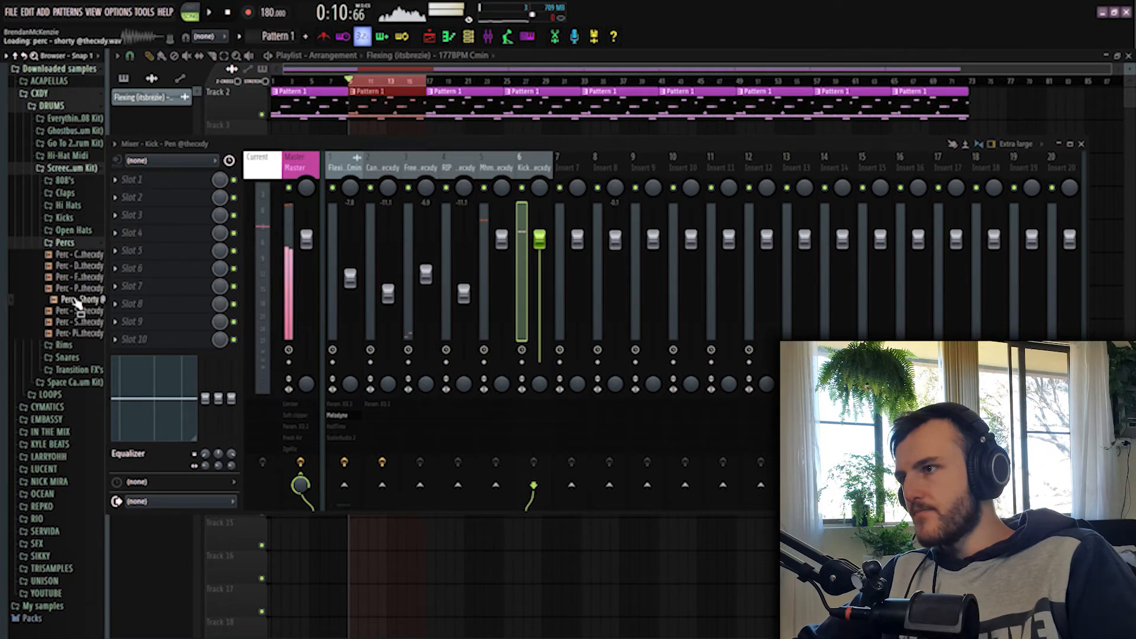
pyautogui.moveTo(77, 303); pyautogui.dragTo(393, 373)
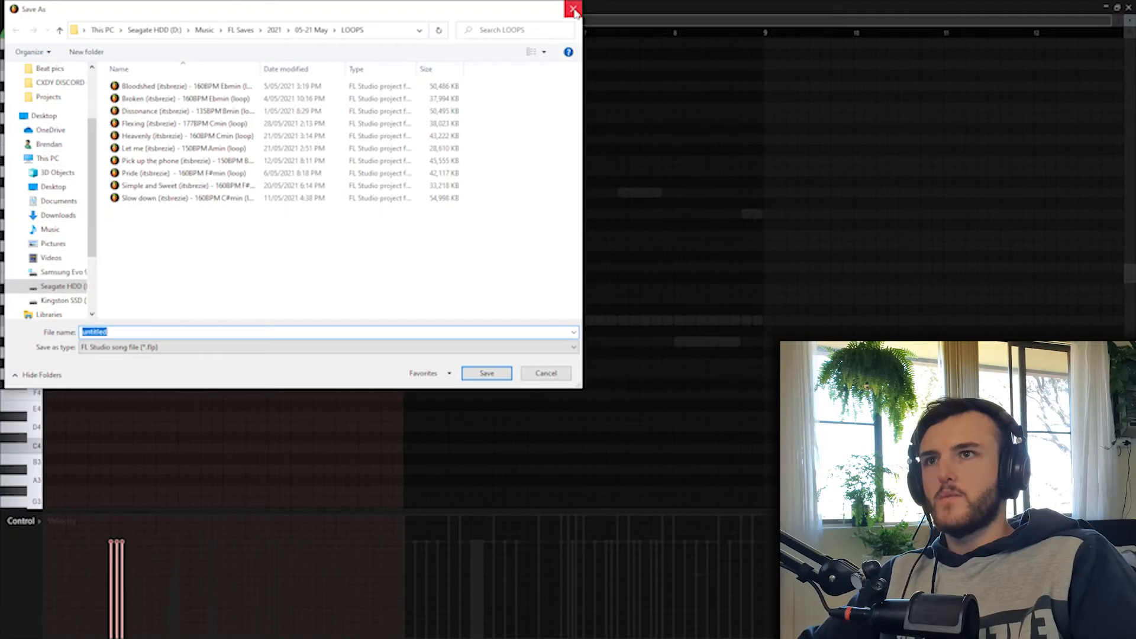
pyautogui.click(574, 10)
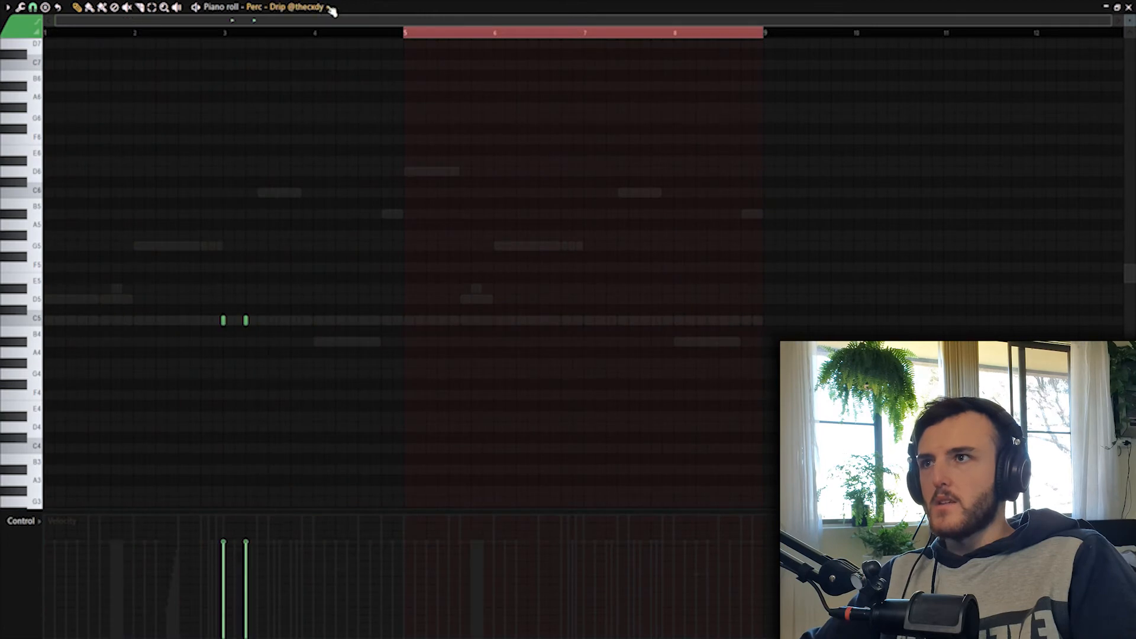
# - Duplicate the percussion notes from bars 1-4 into bars 5-8, including the two Perc - Drip hits
pyautogui.moveTo(404, 33); pyautogui.dragTo(46, 35)
pyautogui.hotkey('ctrl', 'b')
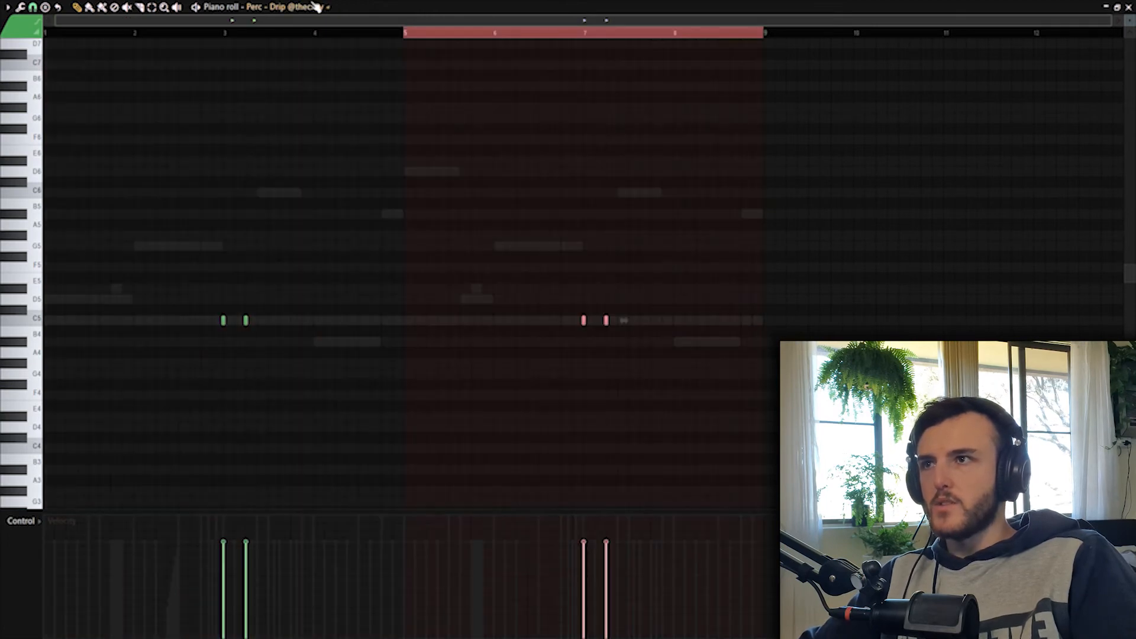
pyautogui.moveTo(405, 35); pyautogui.dragTo(47, 35)
pyautogui.hotkey('ctrl', 'b')
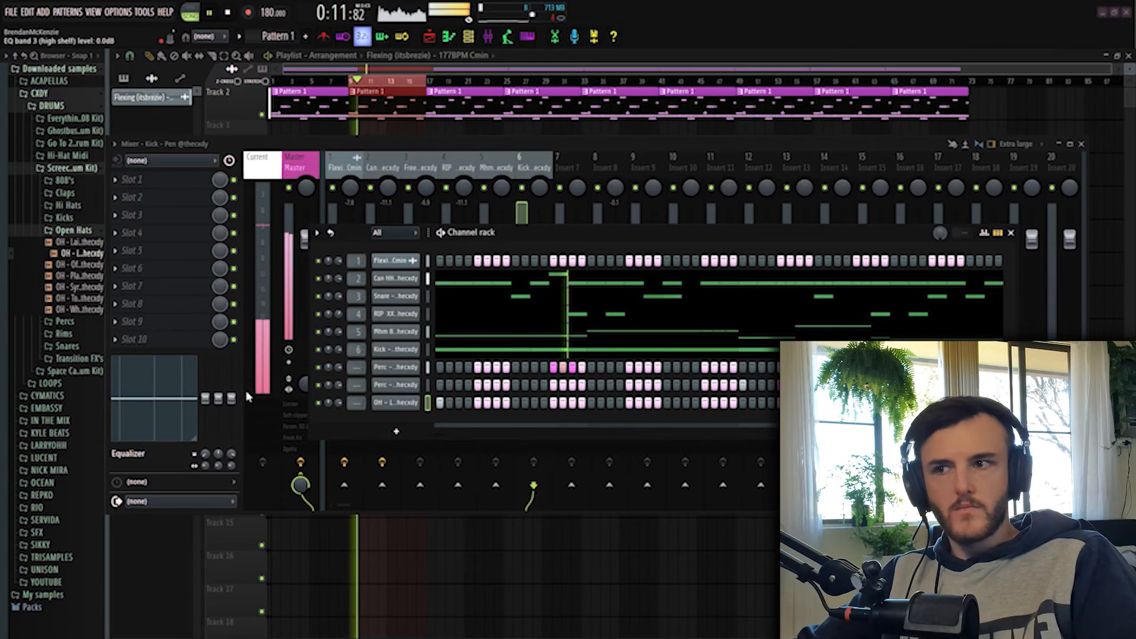
# - Route Perc - Shorty, Perc - Drip and OH - Late to mixer tracks 7-9 at -15.2, -10.6 and -15.6 dB
pyautogui.hotkey('ctrl', 'l')
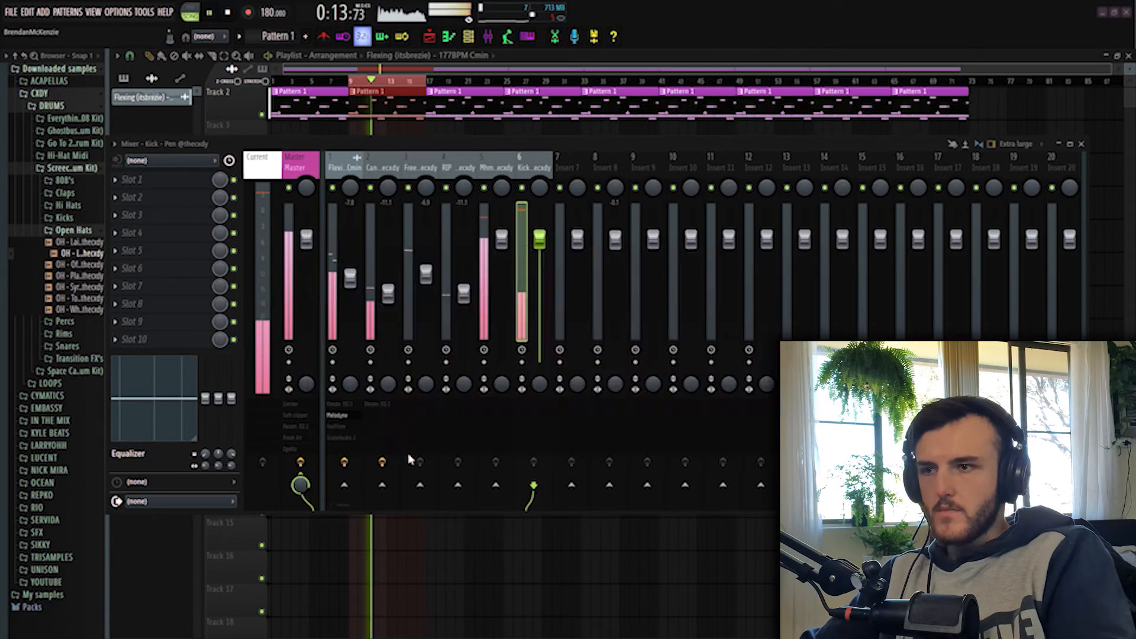
pyautogui.click(1012, 233)
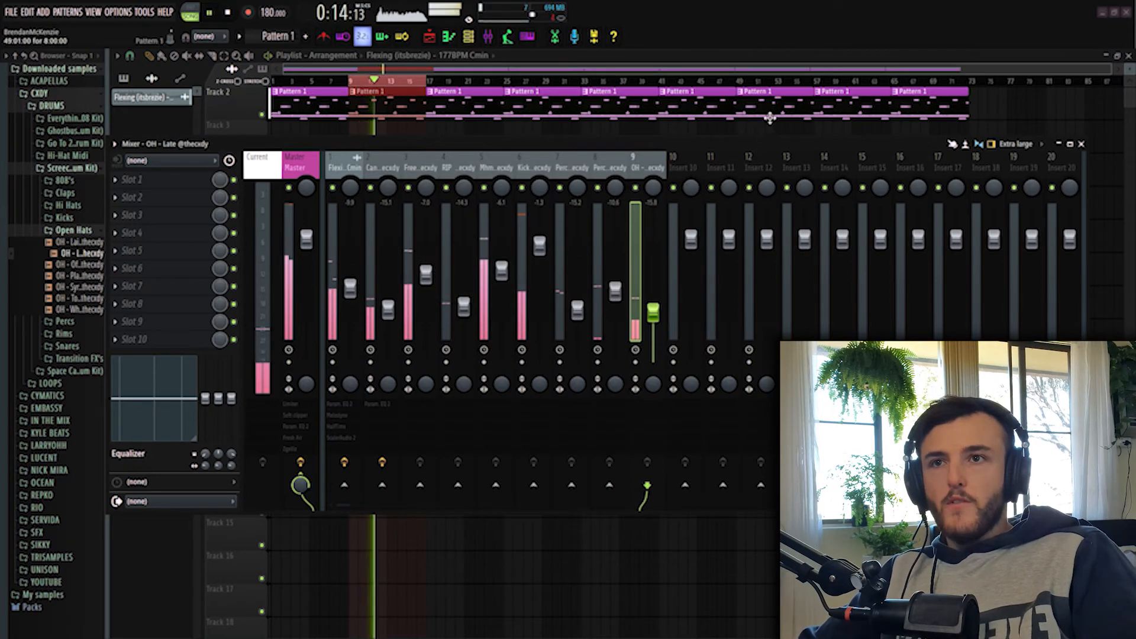
# - Clear the playlist's time selection and lower mixer tracks 1-4 and 7-9 together by about 3 to 4 dB
pyautogui.press('space')
pyautogui.rightClick(353, 82)
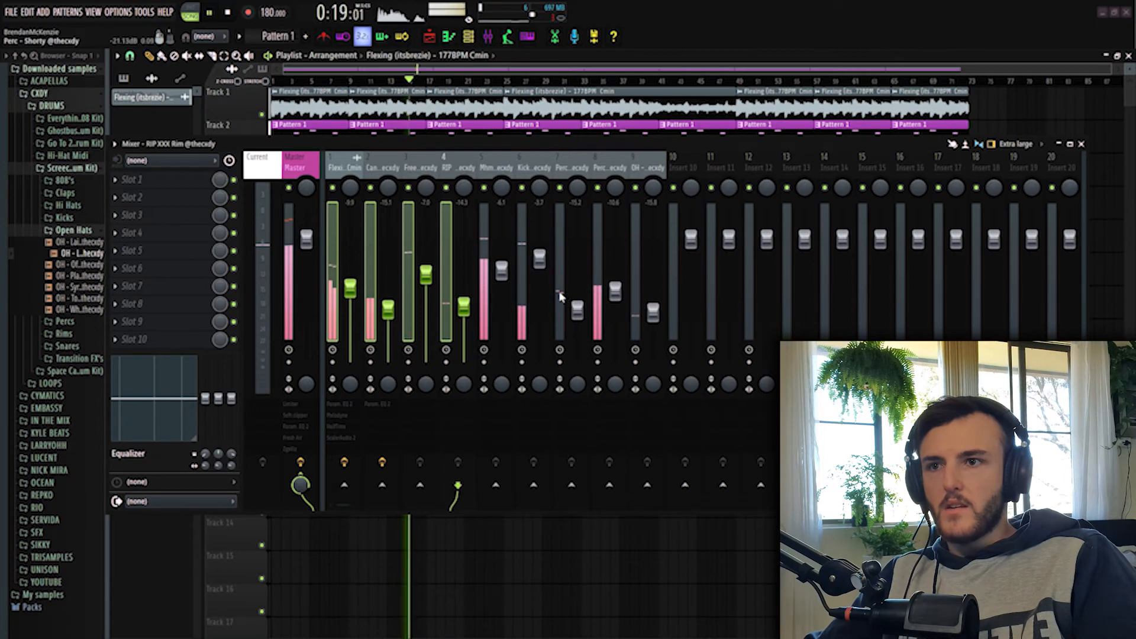
pyautogui.moveTo(561, 297); pyautogui.dragTo(673, 299)
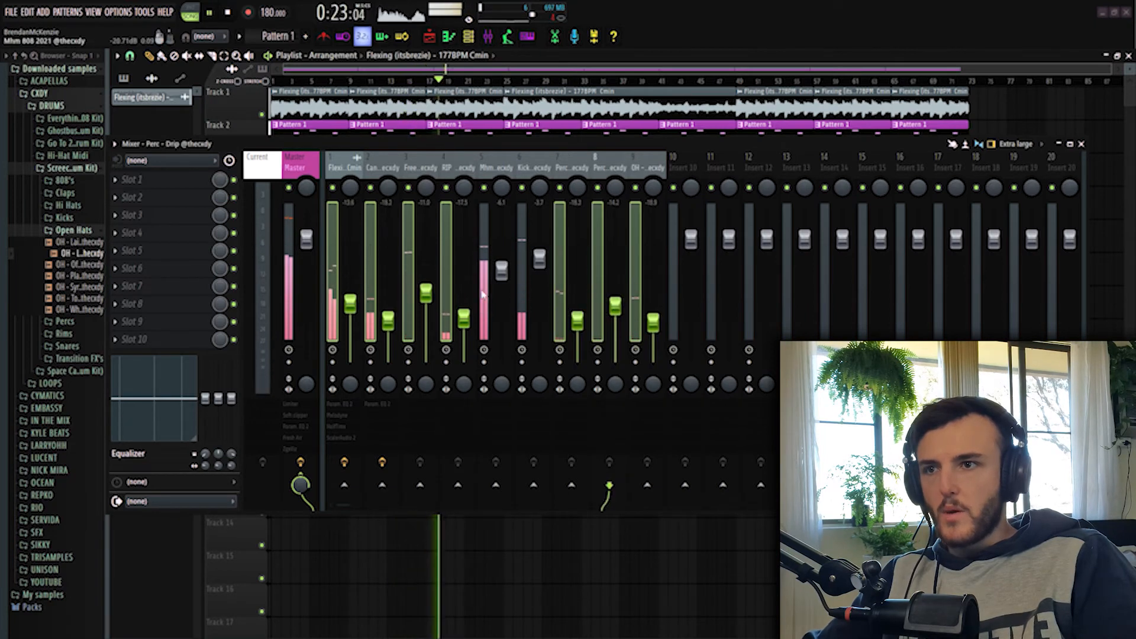
# - Set the 808 to -5.2 dB and the kick to -4.6 dB, and lower the remaining channel tracks slightly together
pyautogui.click(496, 283)
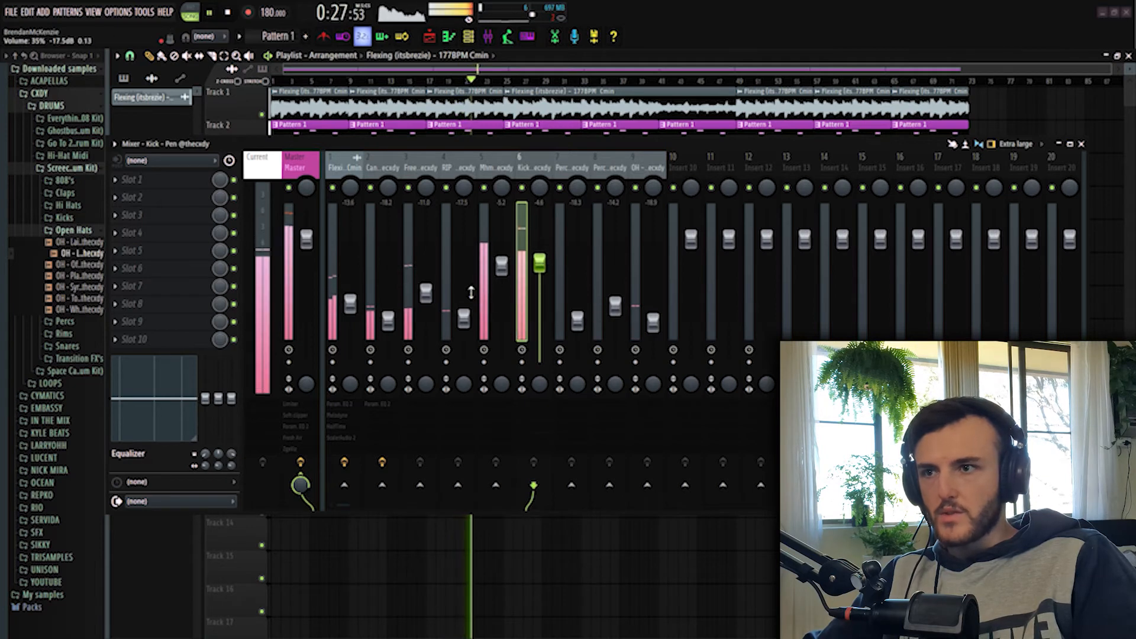
pyautogui.moveTo(560, 298); pyautogui.dragTo(660, 301)
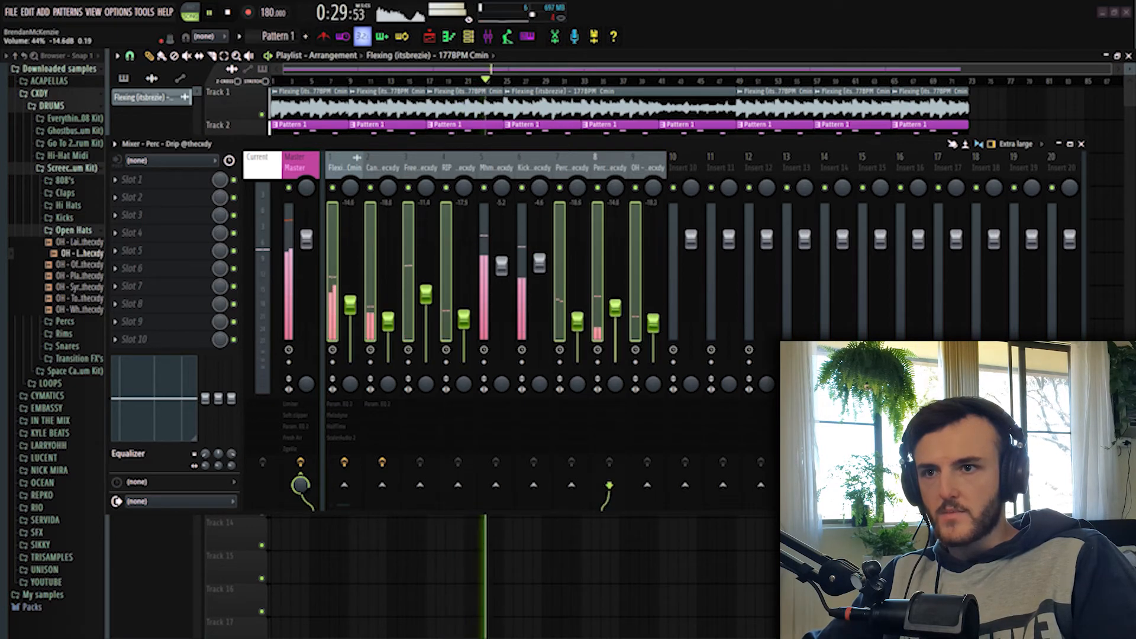
pyautogui.click(290, 281)
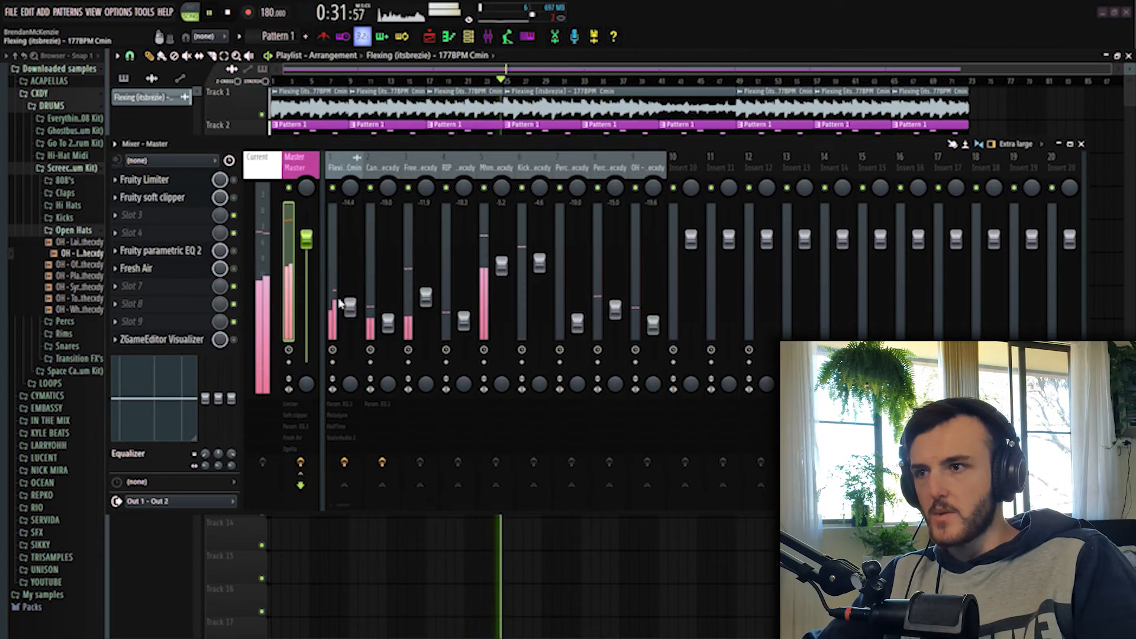
# - Set the melody to -9.6 dB, hi-hat to -18.7 dB, snare to -8.9 dB and Perc - Shorty to -19.7 dB
pyautogui.click(340, 303)
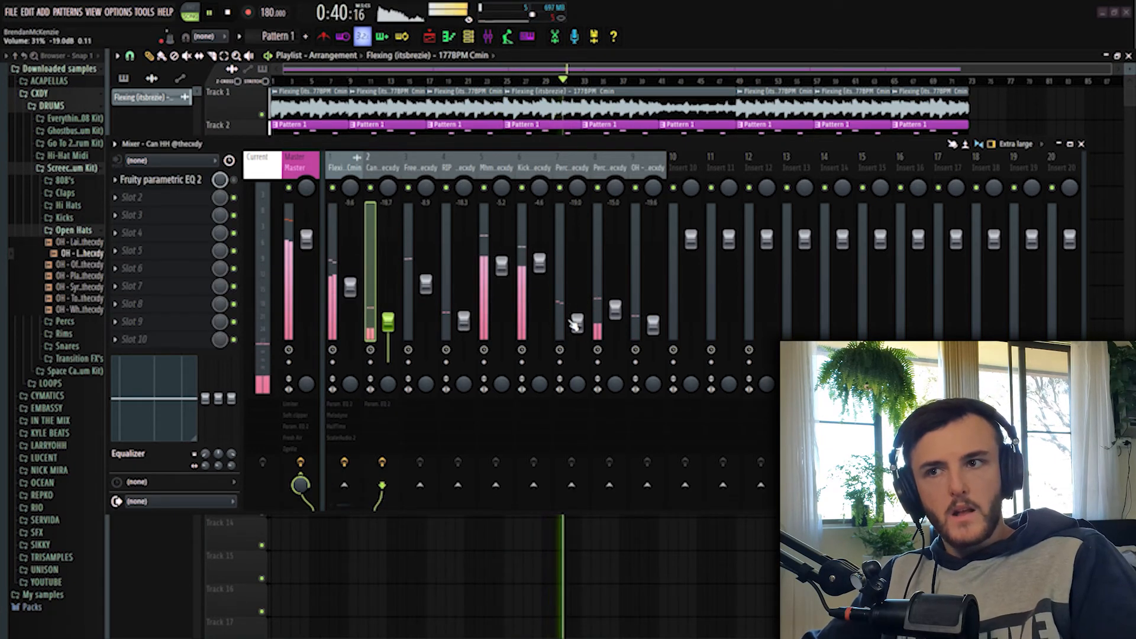
pyautogui.moveTo(574, 325); pyautogui.dragTo(577, 330)
# - Rebalance the low end by setting the 808 to about -6.3 dB and the kick to -2.3 dB
pyautogui.click(530, 305)
pyautogui.click(489, 286)
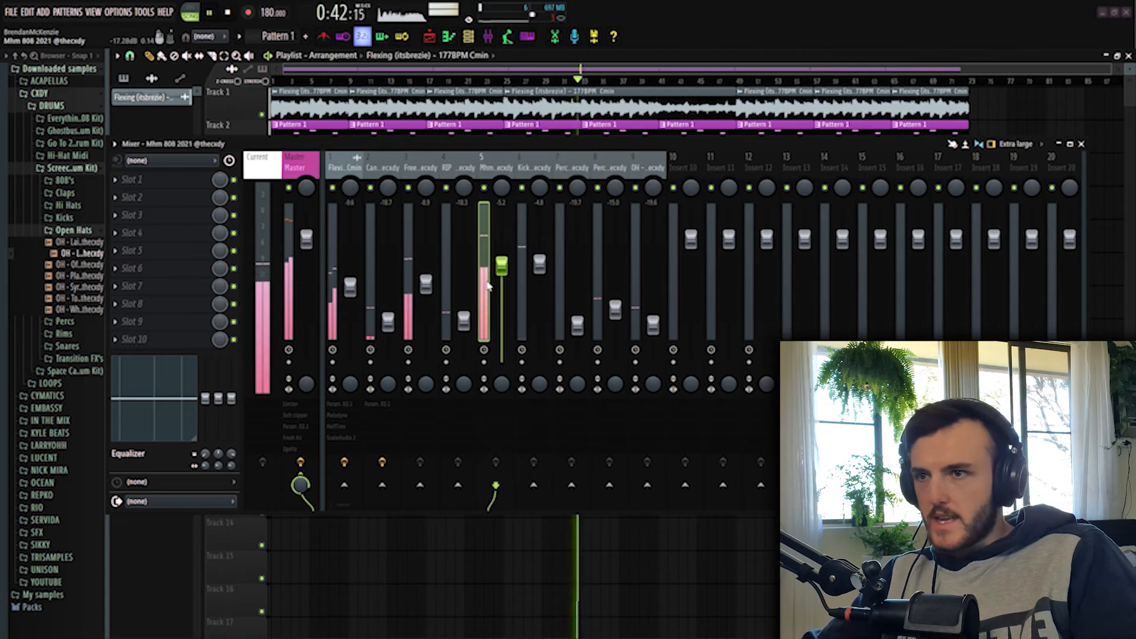
pyautogui.moveTo(503, 266); pyautogui.dragTo(503, 272)
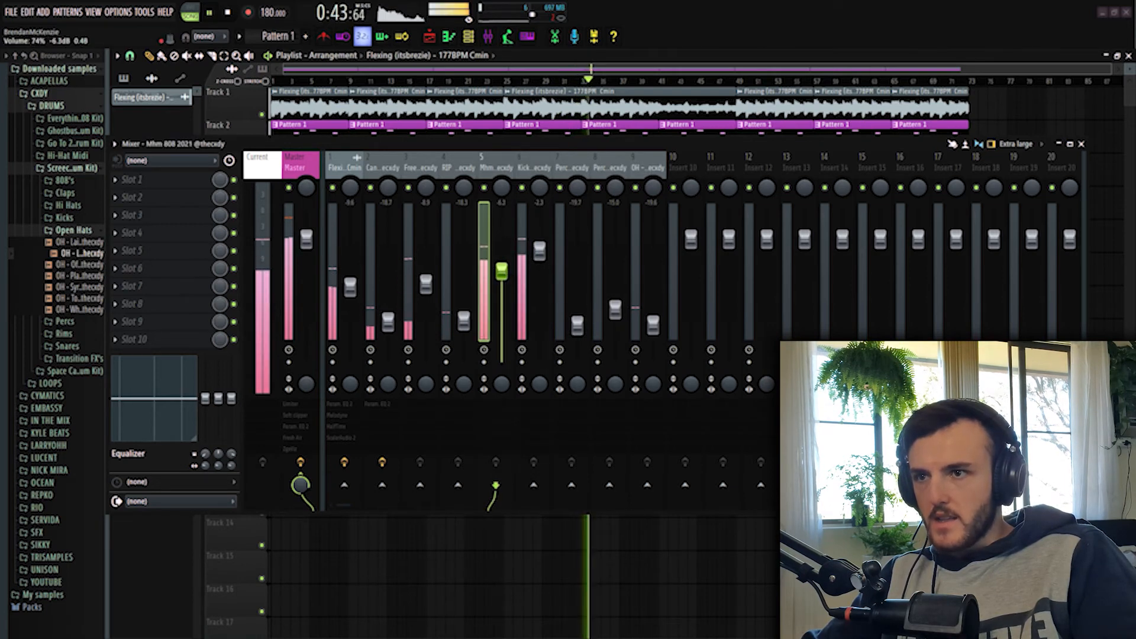
pyautogui.click(522, 256)
# - Enable Fruity Limiter and Fruity soft clipper on the master track, check the limiter, and close the mixer
pyautogui.click(302, 240)
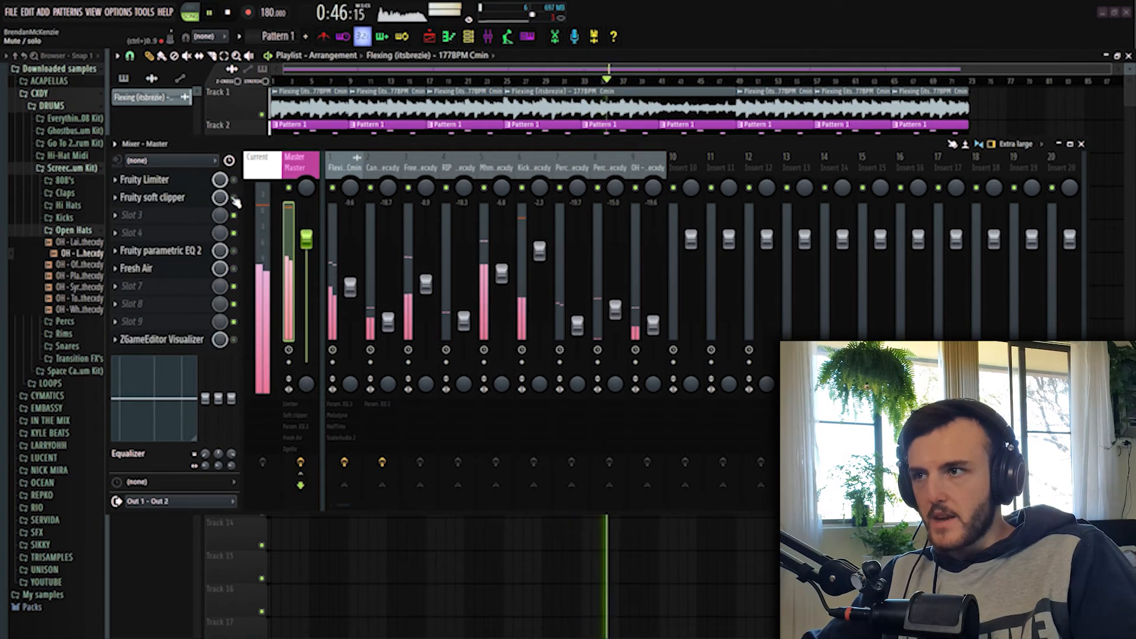
pyautogui.click(192, 180)
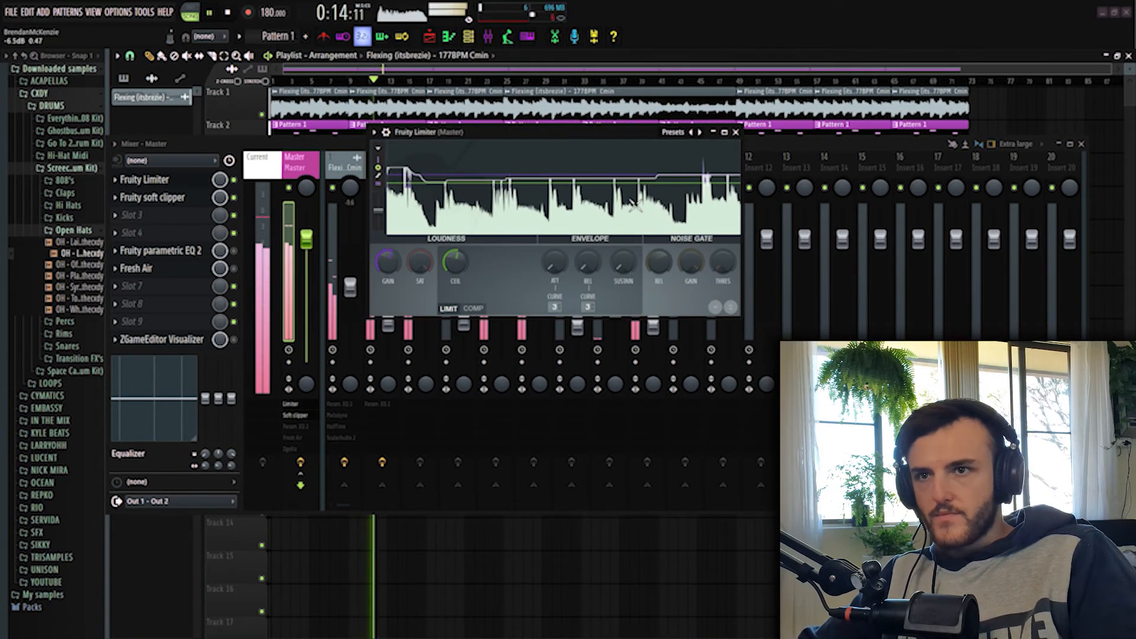
pyautogui.click(735, 132)
pyautogui.click(1083, 145)
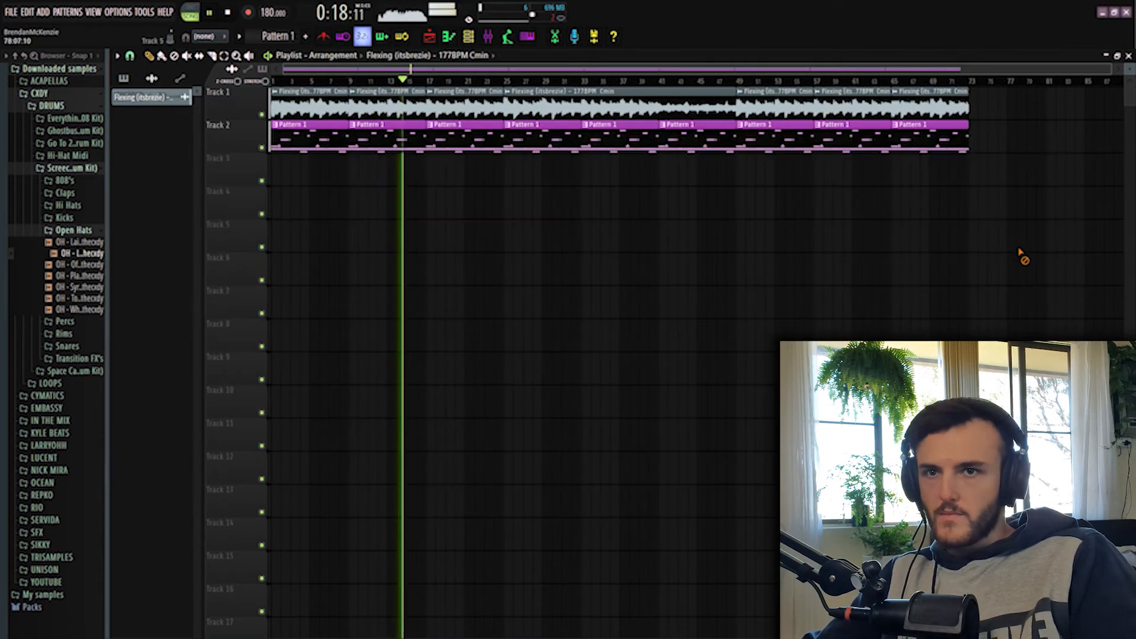
# - Stop playback and delete all Pattern 1 clips from Track 2 of the playlist
pyautogui.press('space')
pyautogui.moveTo(985, 171); pyautogui.dragTo(237, 137)
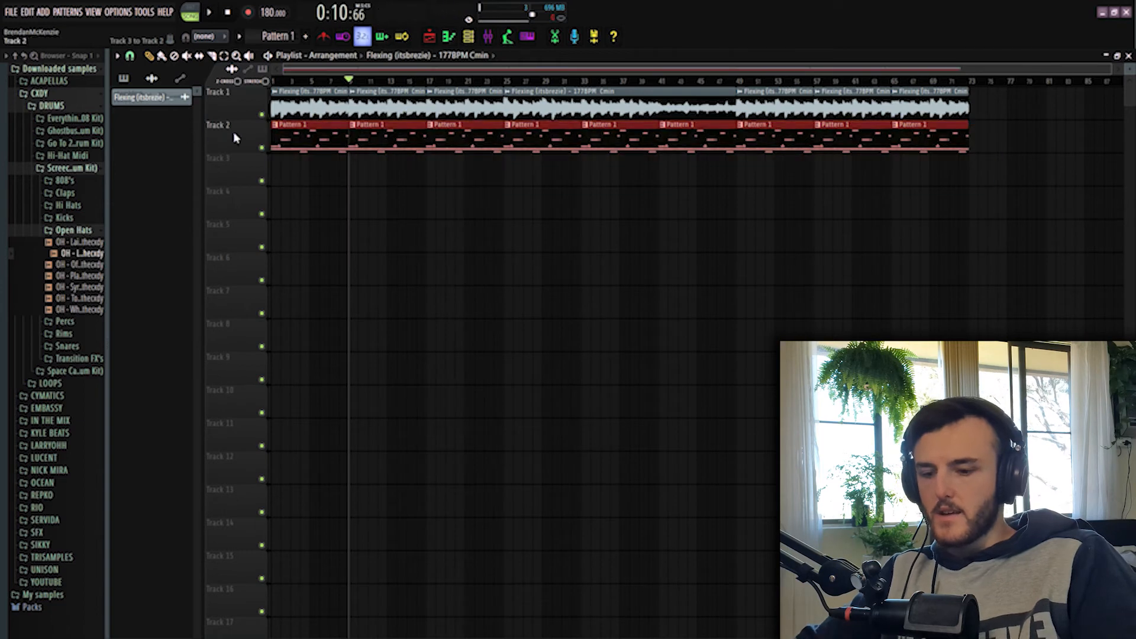
pyautogui.press('Delete')
# - Split Pattern 1 by channel into separate patterns
pyautogui.click(125, 78)
pyautogui.rightClick(146, 98)
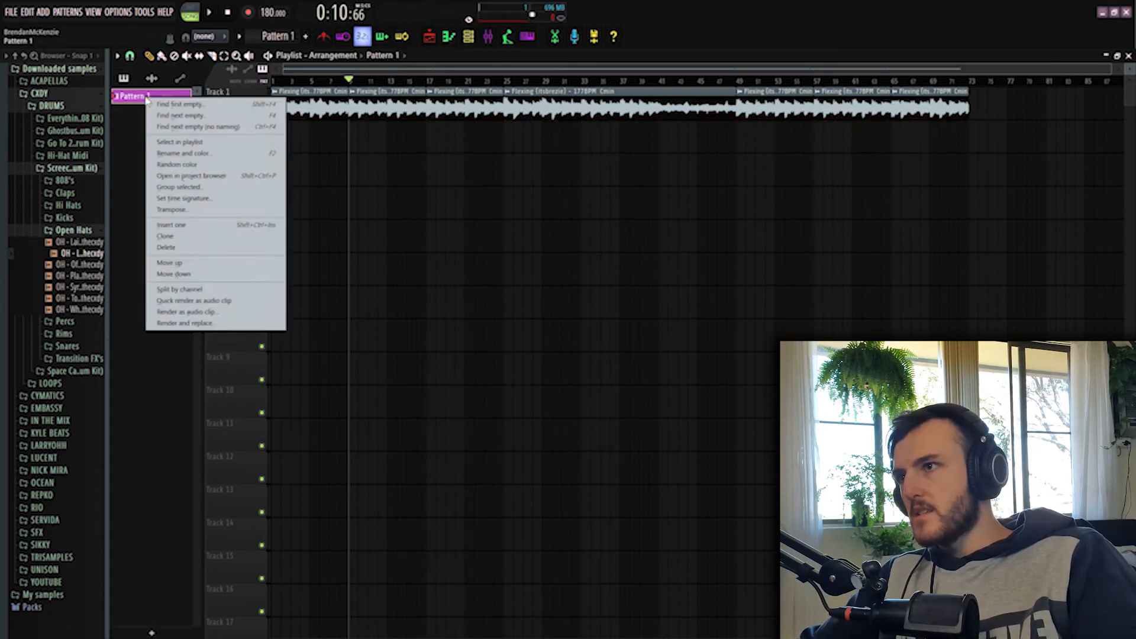
pyautogui.click(179, 290)
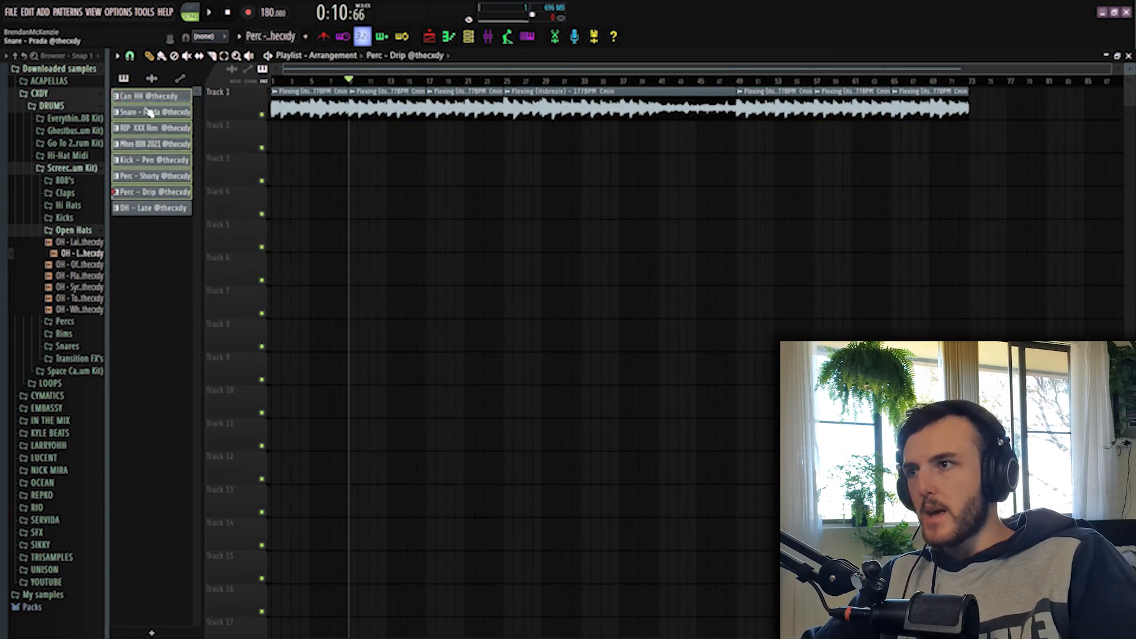
# - Place the eight split patterns on Tracks 2-9 at bar 9 and duplicate the eight-bar block to bar 17
pyautogui.moveTo(151, 216); pyautogui.dragTo(350, 136)
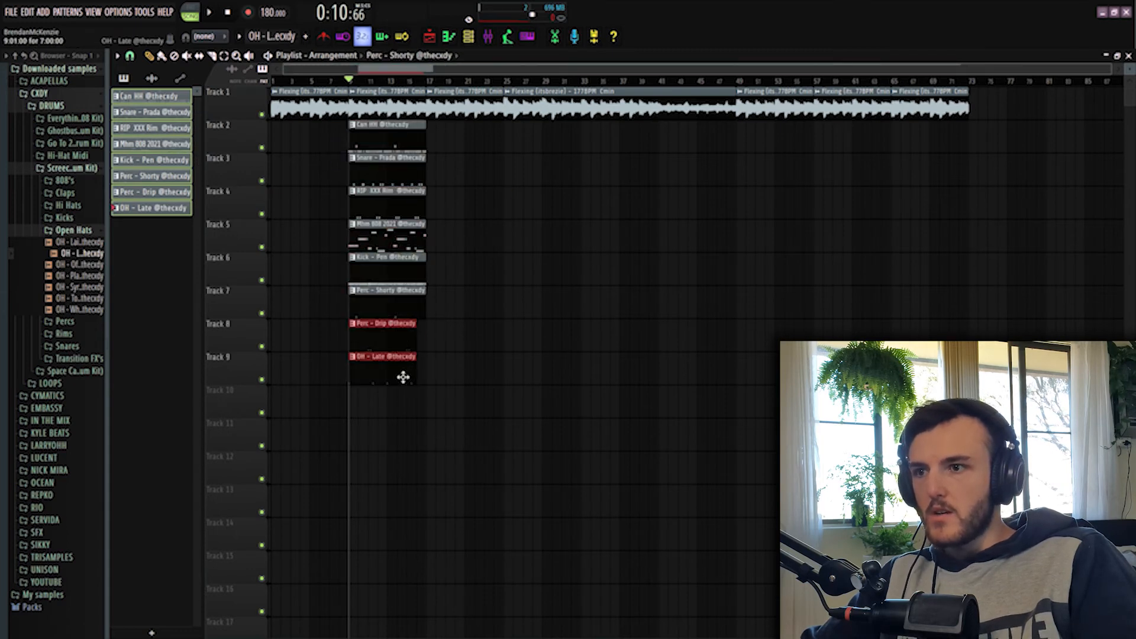
pyautogui.moveTo(380, 418); pyautogui.dragTo(385, 135)
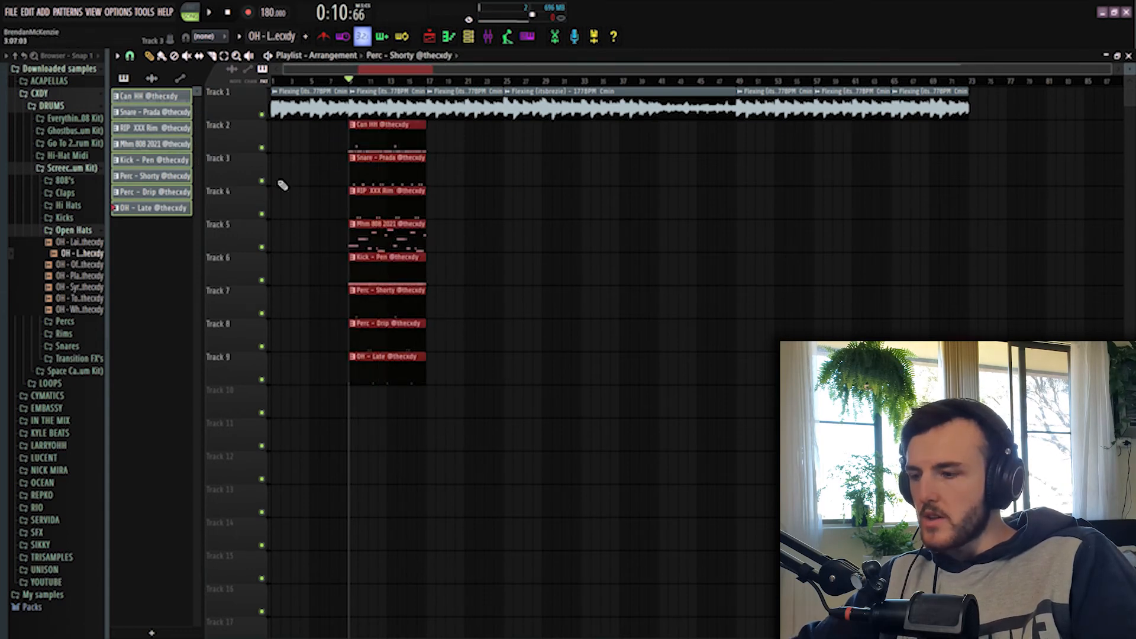
pyautogui.hotkey('ctrl', 'b')
# - Remove the Kick - Pen clip at bar 9, play from the start, and add a Snare - Prada clip at bar 25
pyautogui.click(318, 269)
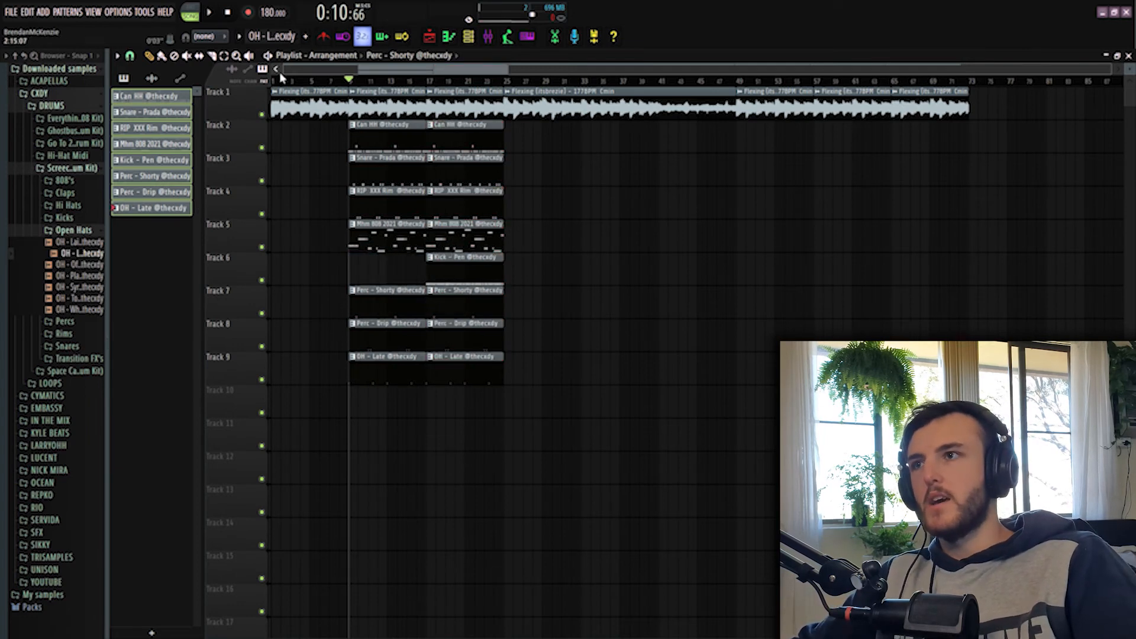
pyautogui.press('space')
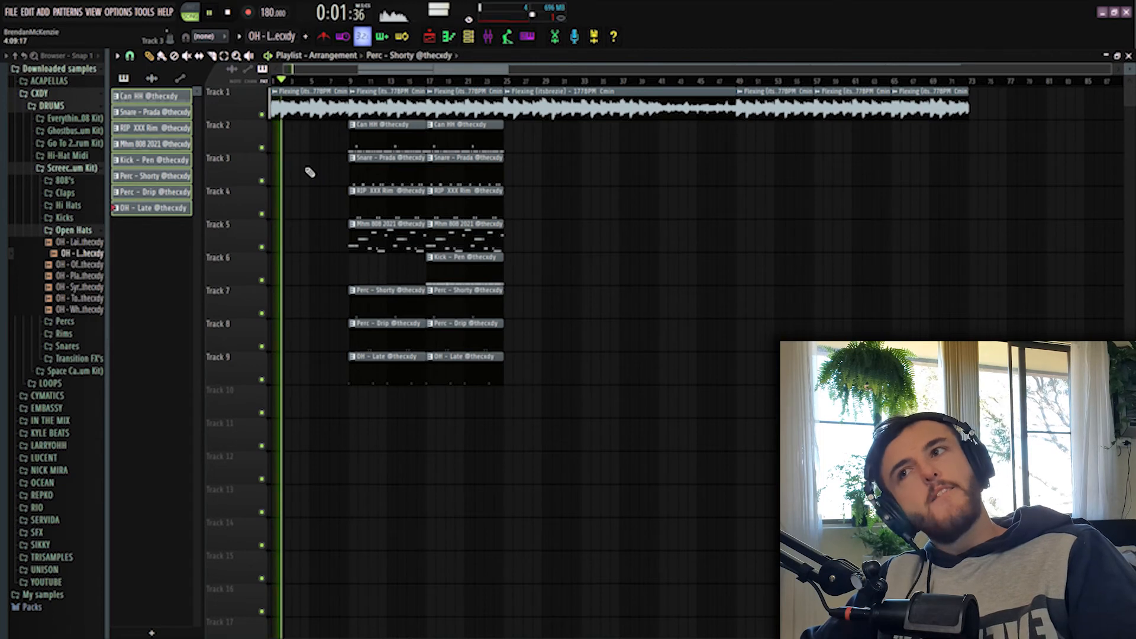
pyautogui.click(515, 172)
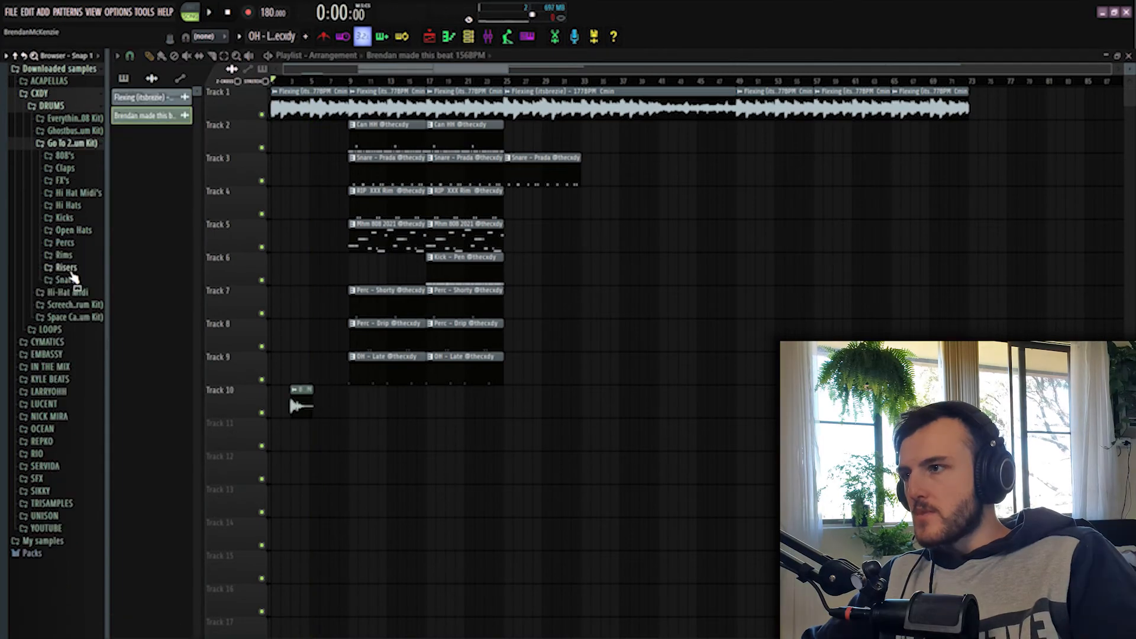
# - Place the Hue Riser sample from the Go To kit's Risers on Track 10, ending at bar 9
pyautogui.click(81, 269)
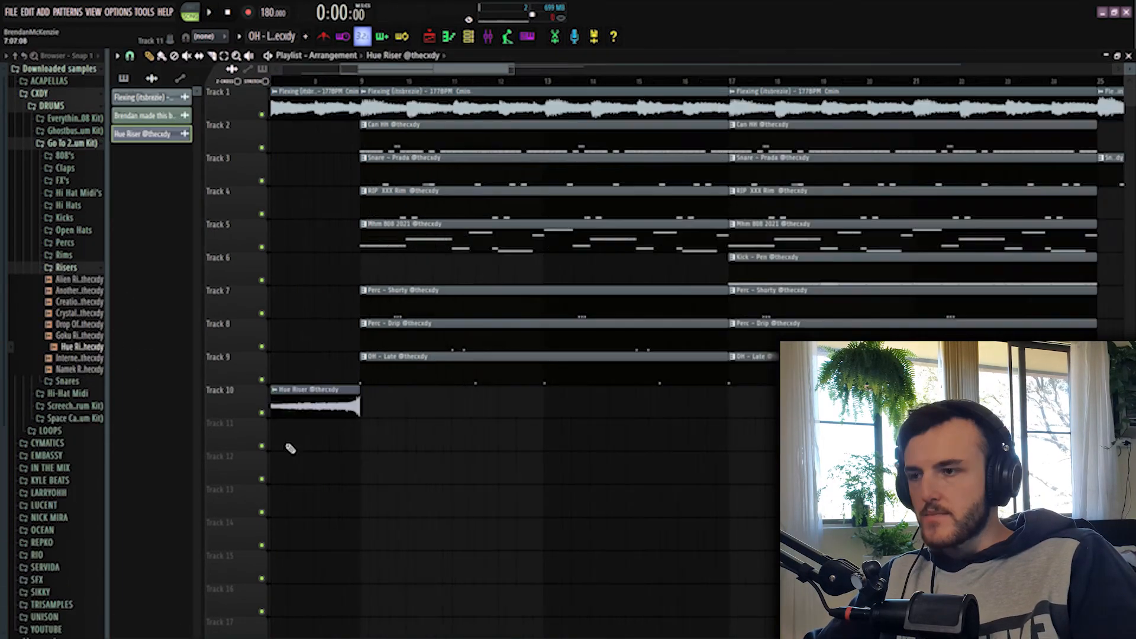
# - Set the Hue Riser sample's pitch to -1200 cents and lower its channel volume
pyautogui.scroll(-3, 289, 447)
pyautogui.moveTo(279, 432); pyautogui.dragTo(388, 416)
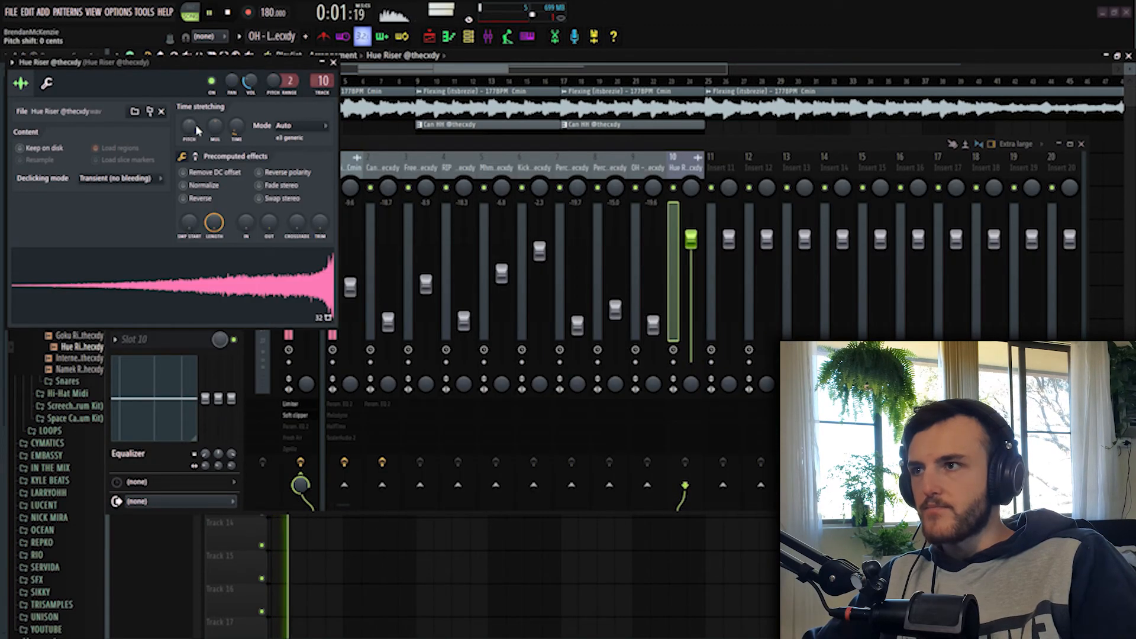
pyautogui.press('F9')
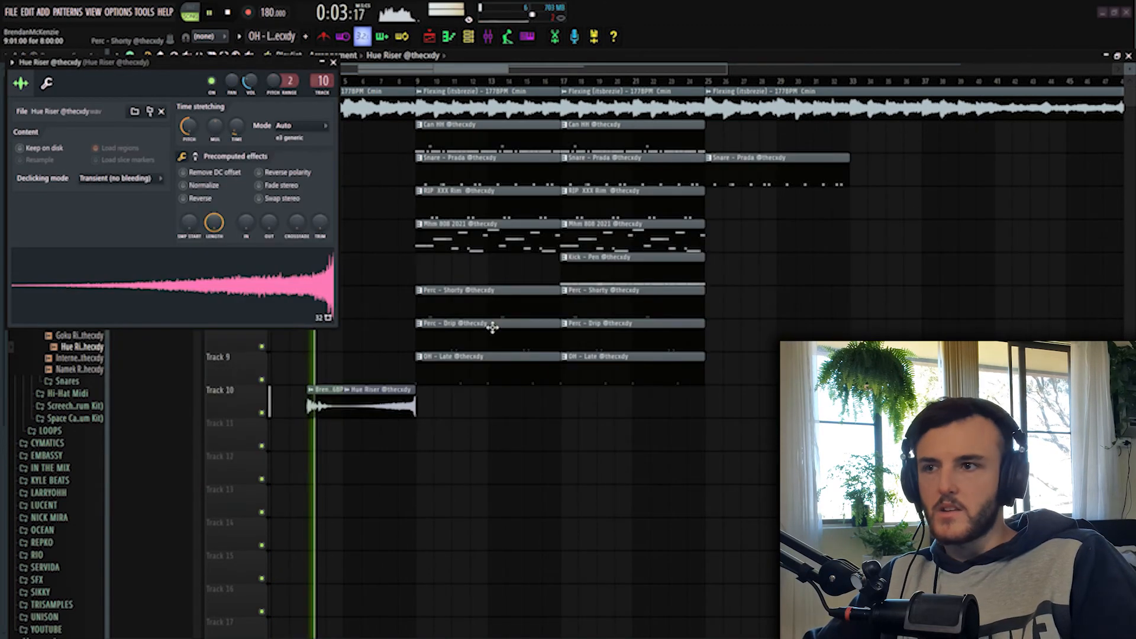
pyautogui.click(380, 79)
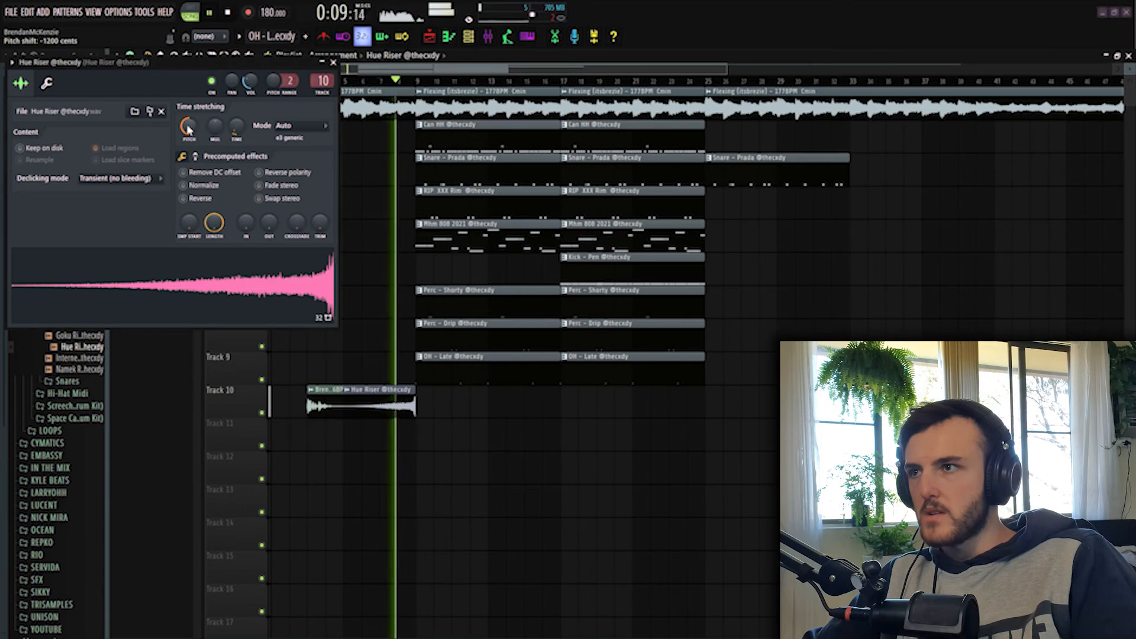
pyautogui.press('space')
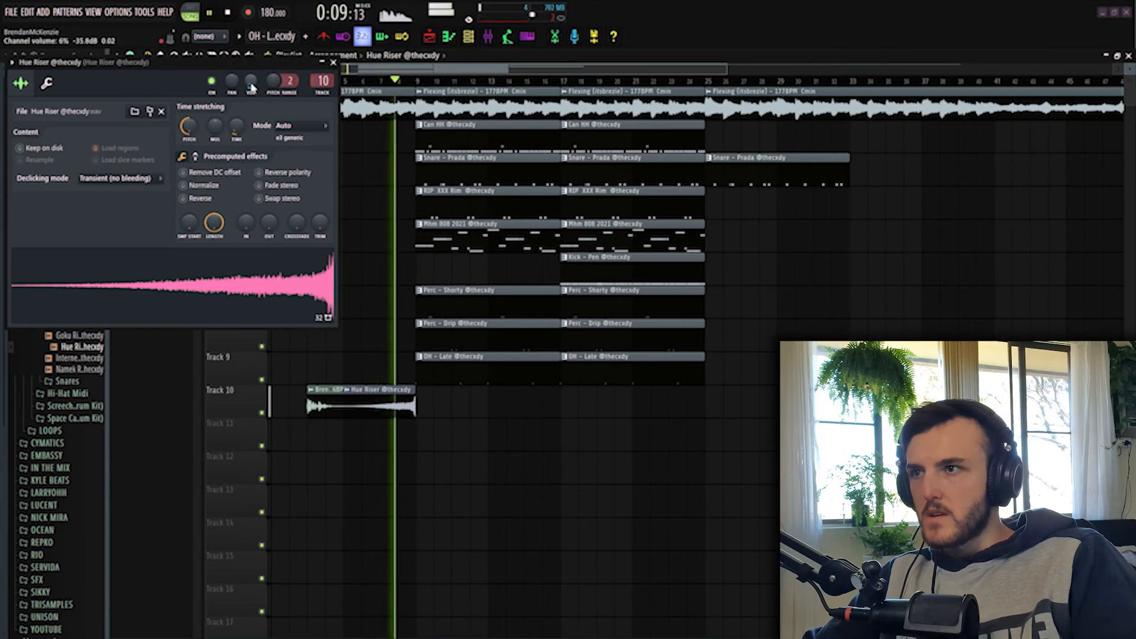
pyautogui.click(333, 62)
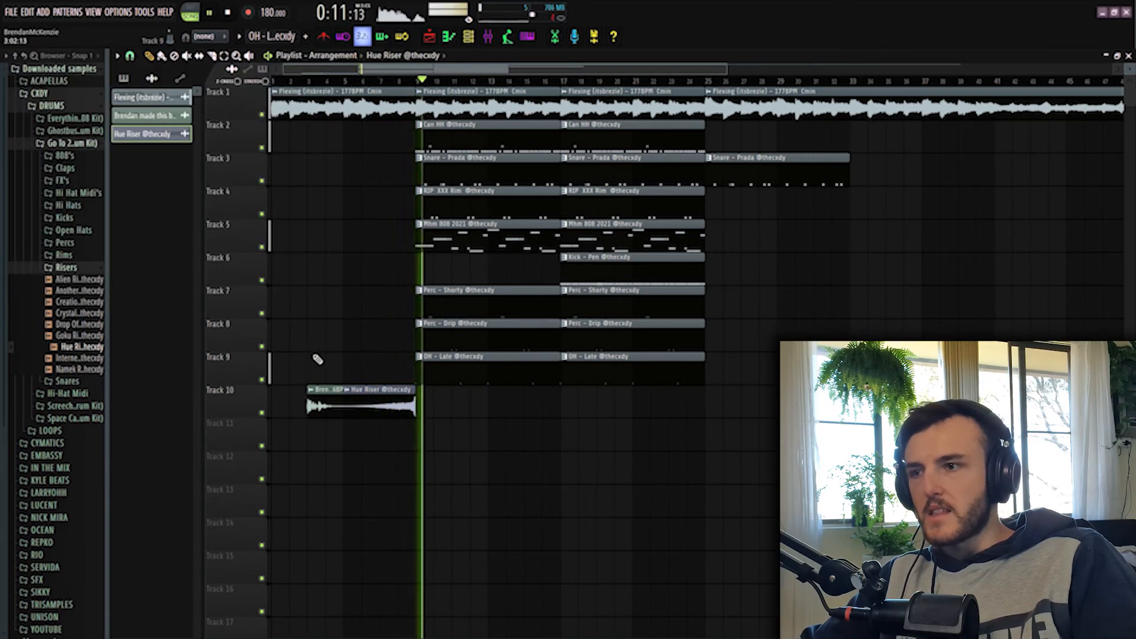
# - Set the time-stretching mode of the producer tag sample on Track 10 to Auto and audition it
pyautogui.press('space')
pyautogui.doubleClick(322, 390)
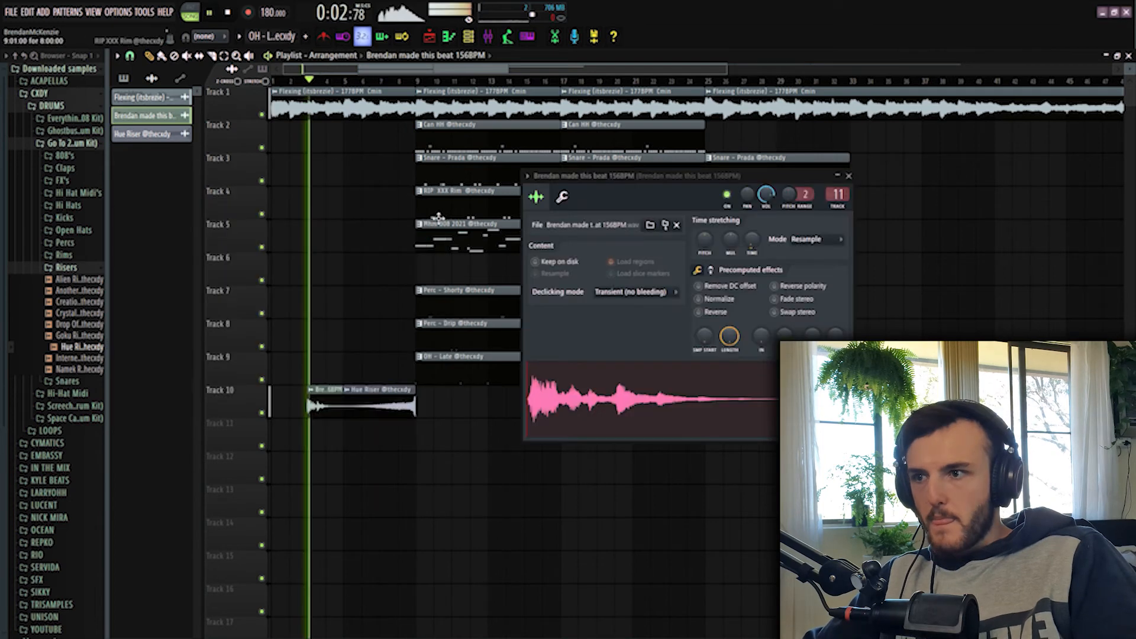
pyautogui.press('space')
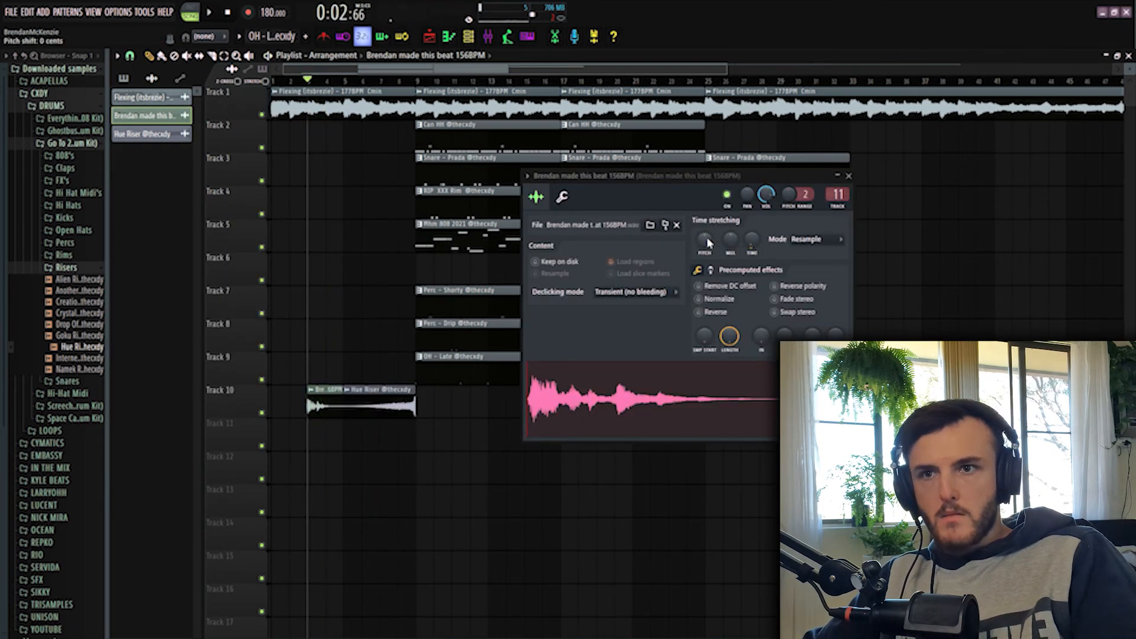
pyautogui.click(822, 238)
pyautogui.click(817, 250)
pyautogui.press('space')
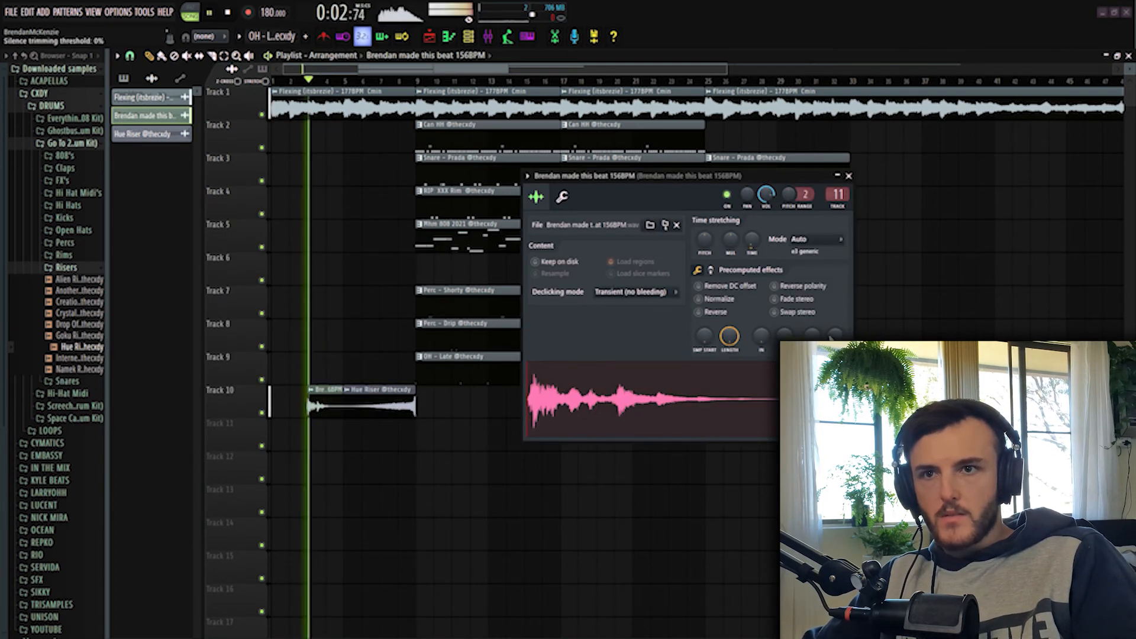
pyautogui.press('space')
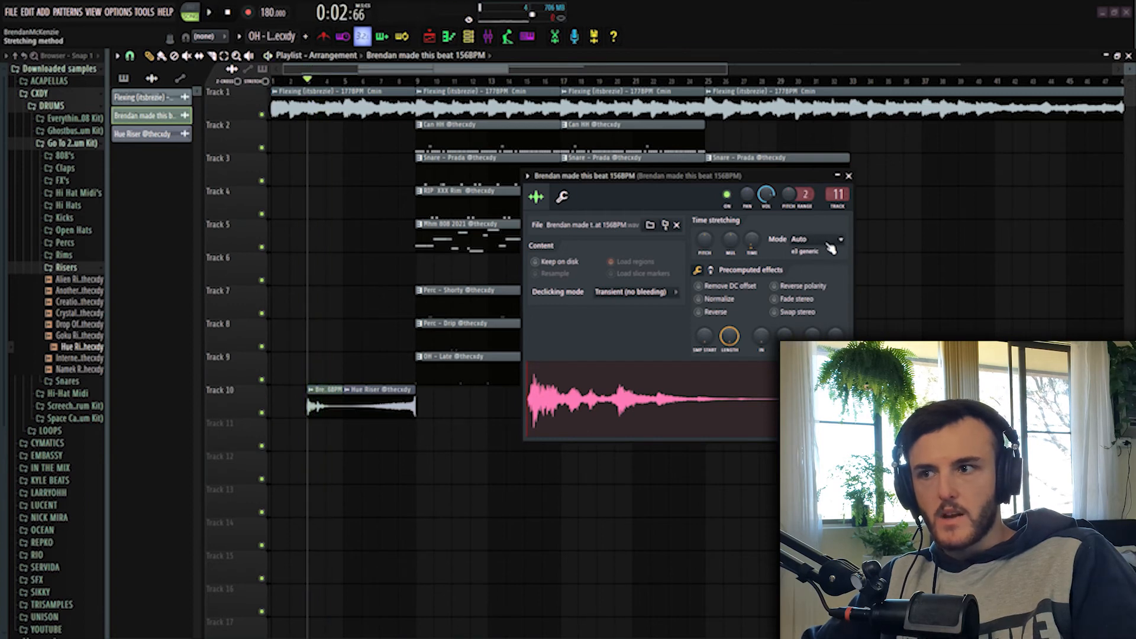
# - Lower the producer tag sample's channel volume to 55% while replaying it
pyautogui.press('space')
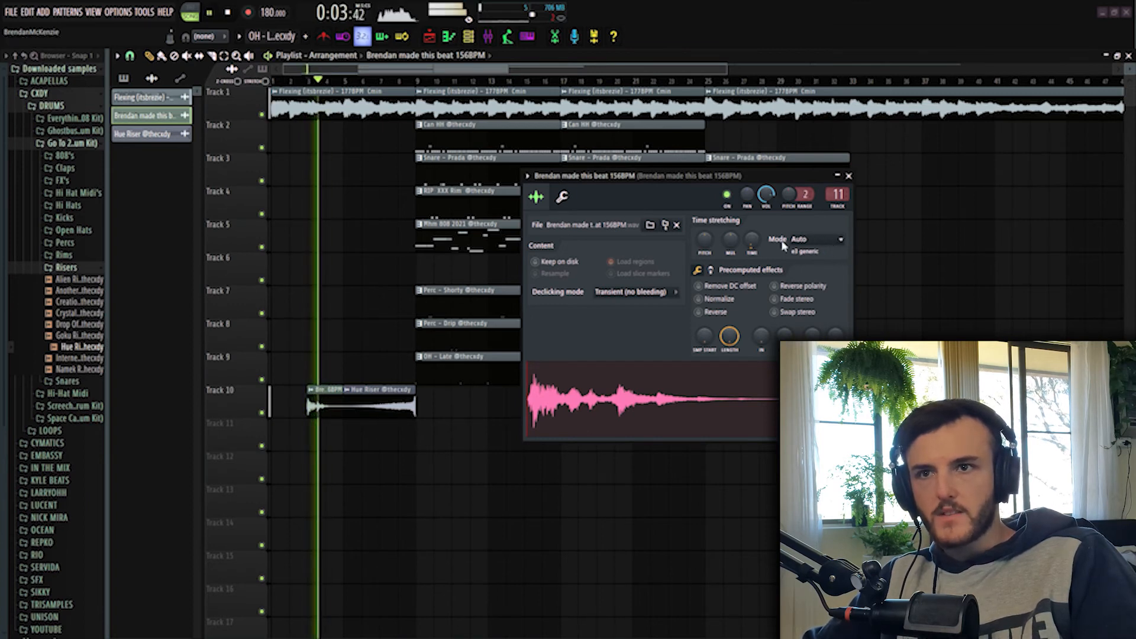
pyautogui.press('space')
pyautogui.press('space')
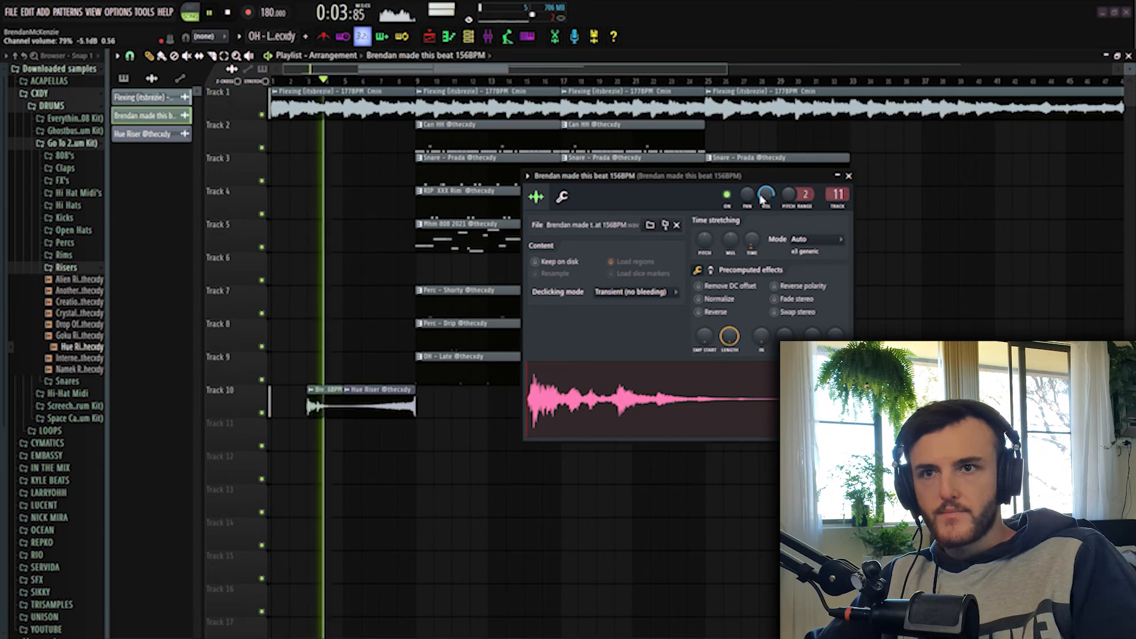
pyautogui.press('space')
pyautogui.press('space')
pyautogui.press('space')
pyautogui.press('space')
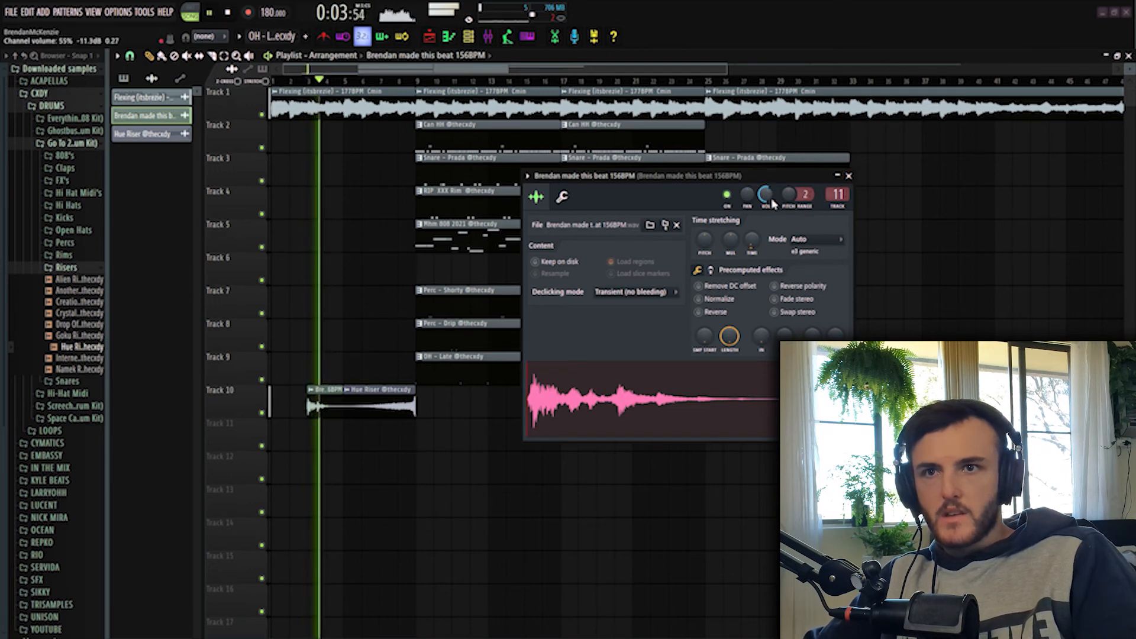
pyautogui.click(849, 176)
# - Place a Hue Riser clip on Track 10 from bar 21 to 25 and shorten the first Can HH clip to end at bar 16
pyautogui.scroll(-2, 337, 408)
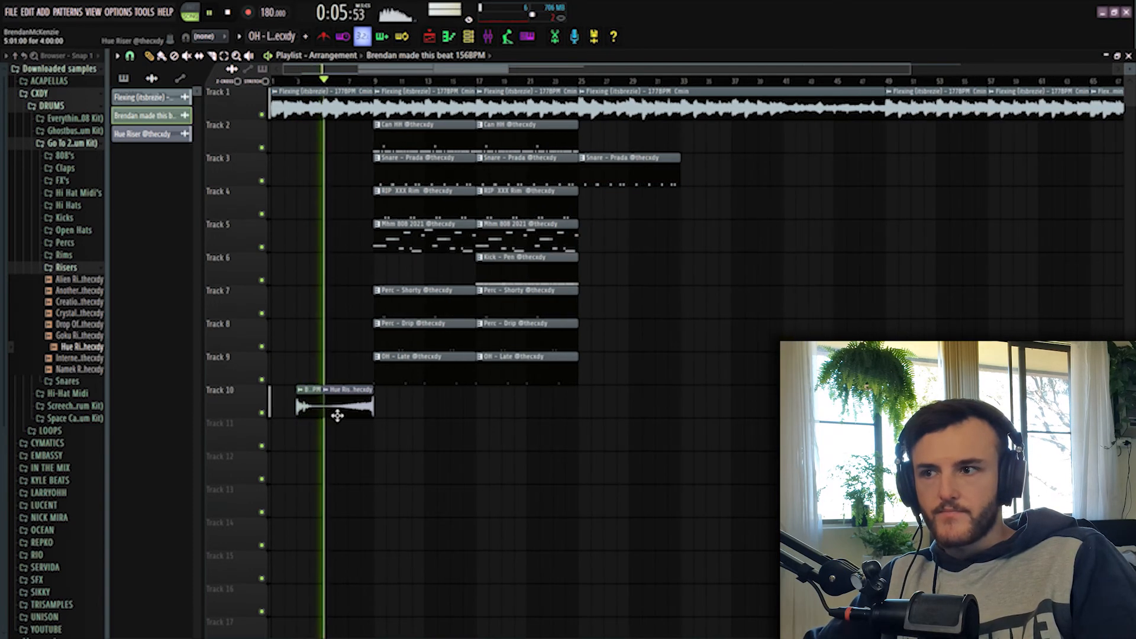
pyautogui.click(547, 403)
pyautogui.moveTo(568, 405)
pyautogui.mouseDown()
pyautogui.moveTo(543, 404)
pyautogui.moveTo(556, 405)
pyautogui.mouseUp()
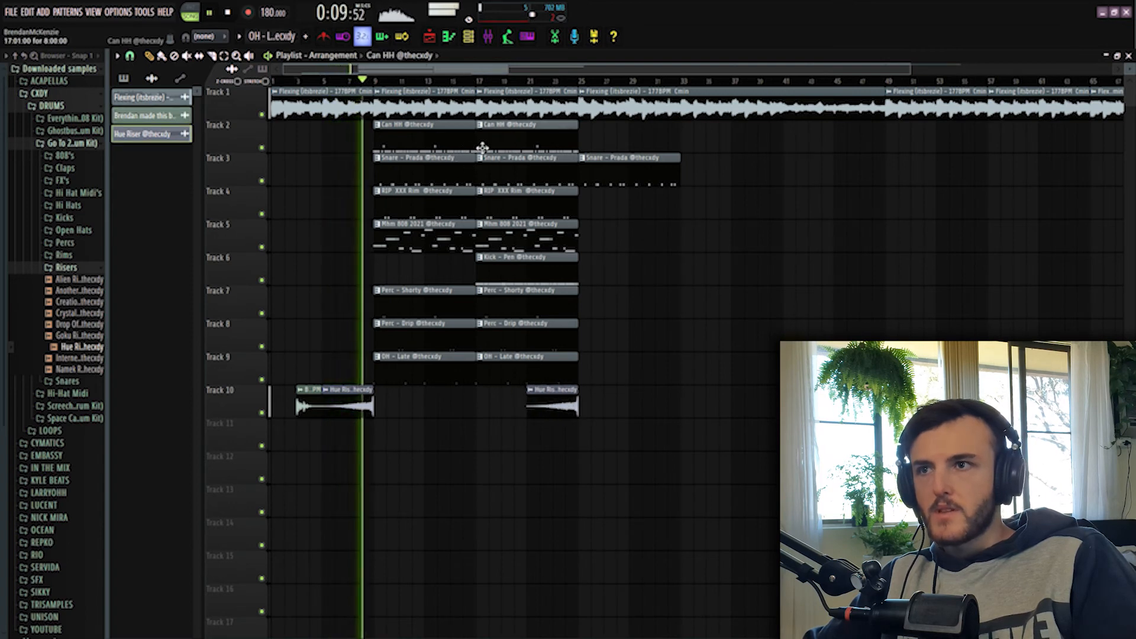
pyautogui.scroll(2, 468, 155)
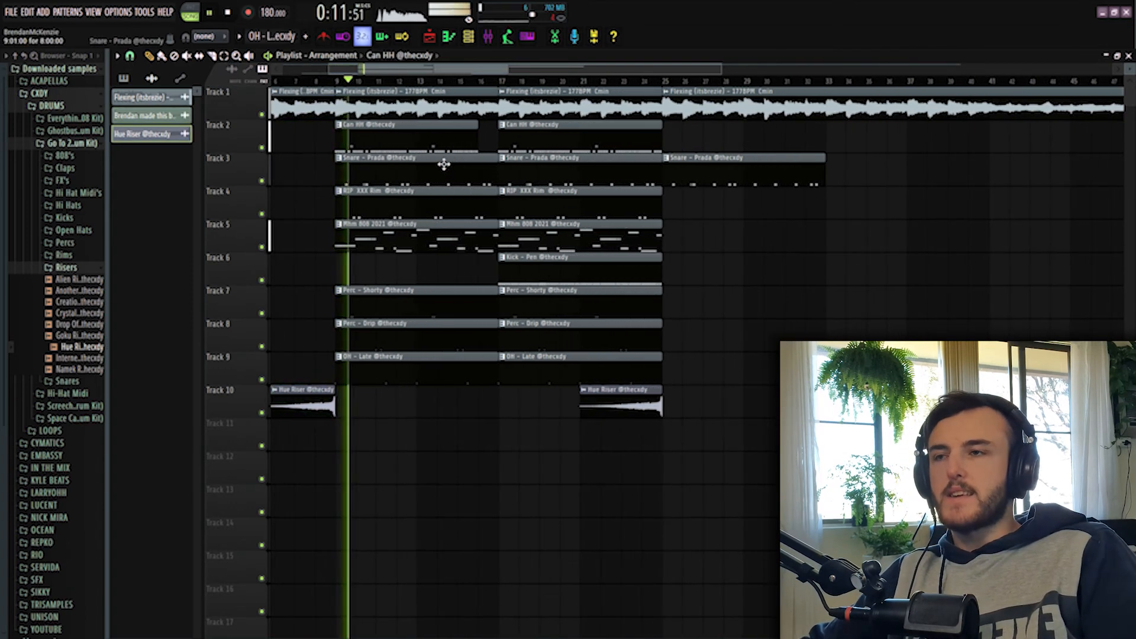
# - Add a Can HH clip on Track 2 running from bar 27 to bar 33
pyautogui.scroll(1, 444, 164)
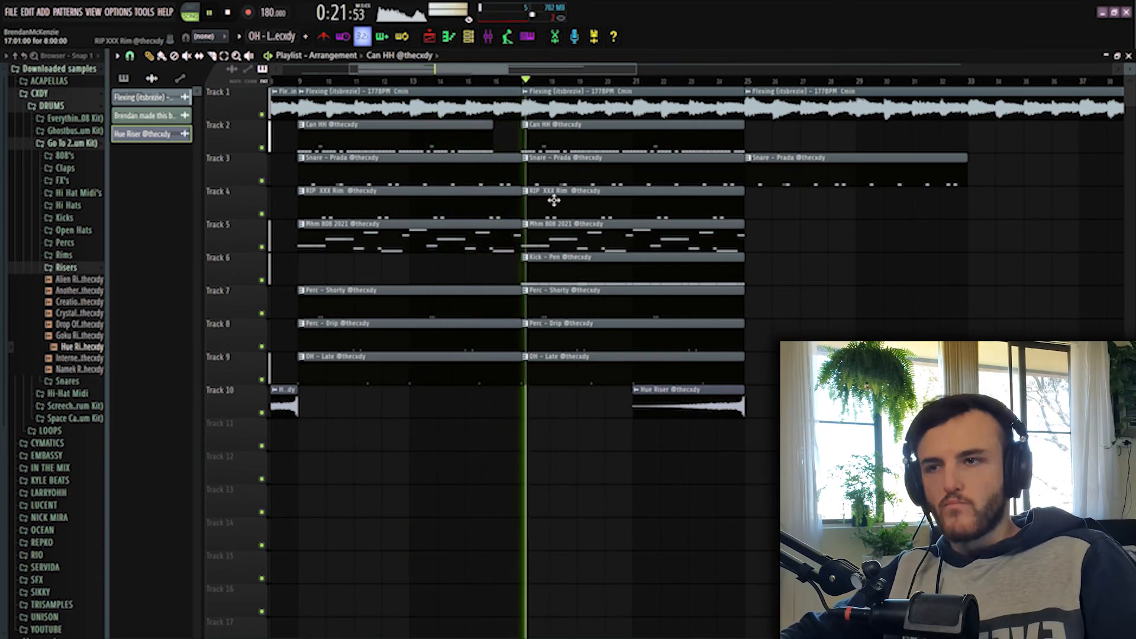
pyautogui.moveTo(873, 297); pyautogui.dragTo(703, 331)
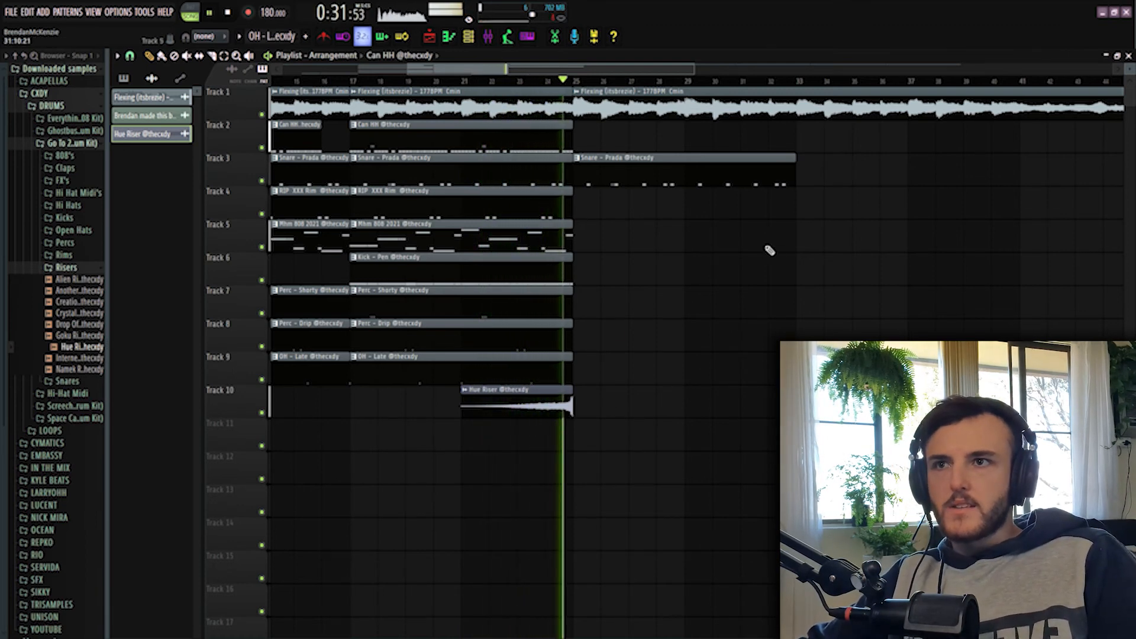
pyautogui.scroll(-2, 696, 280)
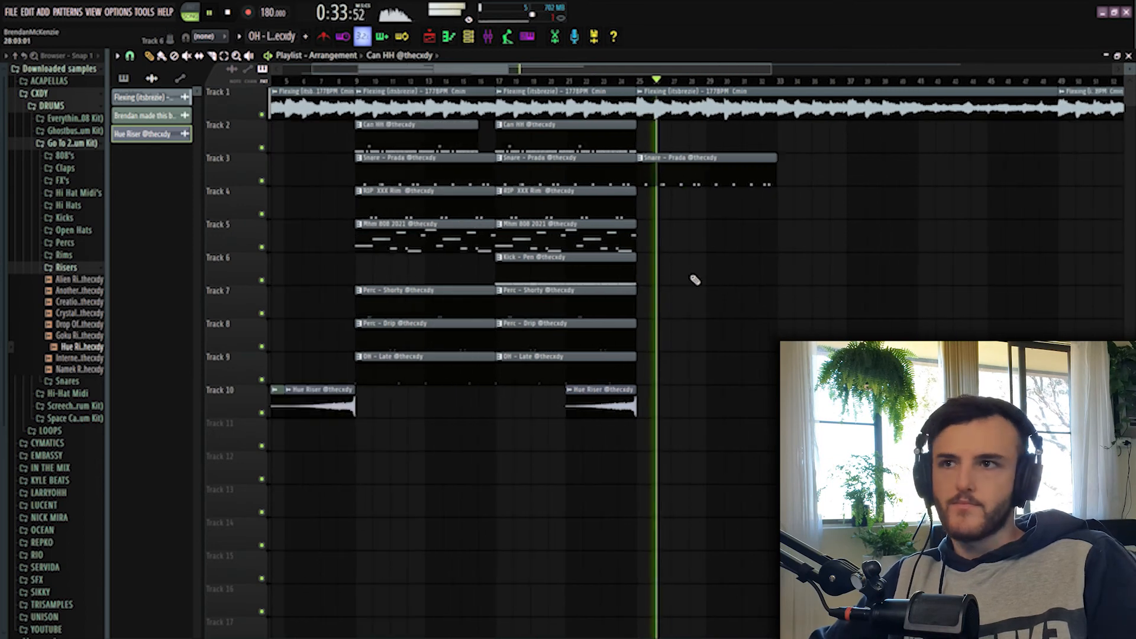
pyautogui.moveTo(657, 139)
pyautogui.mouseDown()
pyautogui.moveTo(696, 145)
pyautogui.moveTo(645, 130)
pyautogui.moveTo(673, 135)
pyautogui.mouseUp()
pyautogui.scroll(2, 728, 273)
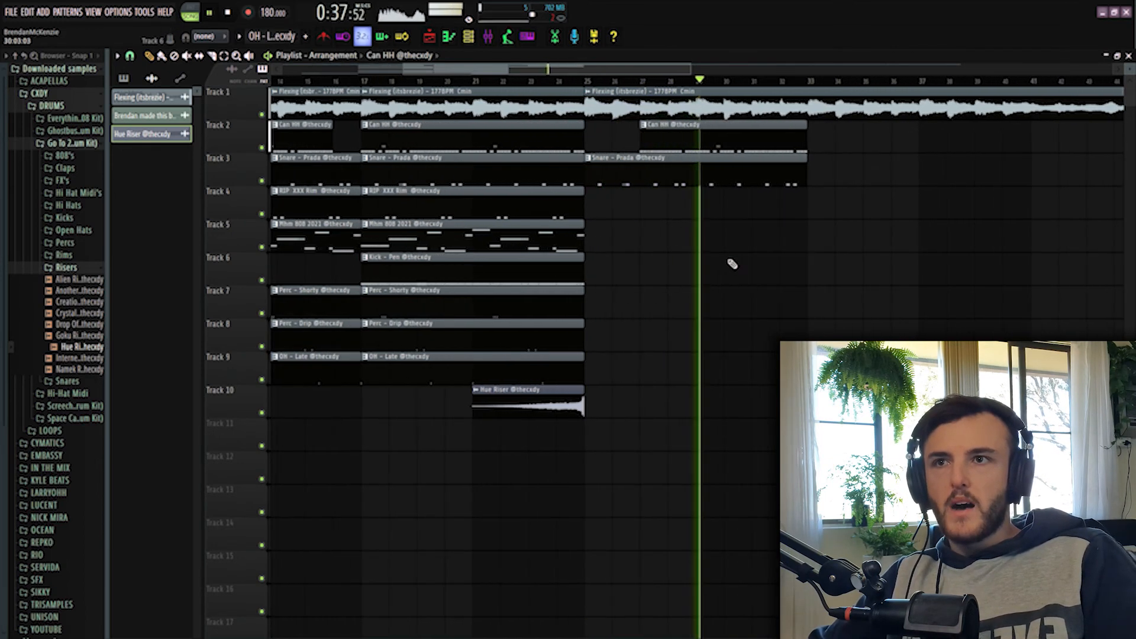
# - Duplicate the Can HH and Snare - Prada clips of bars 25-33 into the following eight bars
pyautogui.hscroll(3, 732, 264)
pyautogui.moveTo(583, 205); pyautogui.dragTo(600, 144)
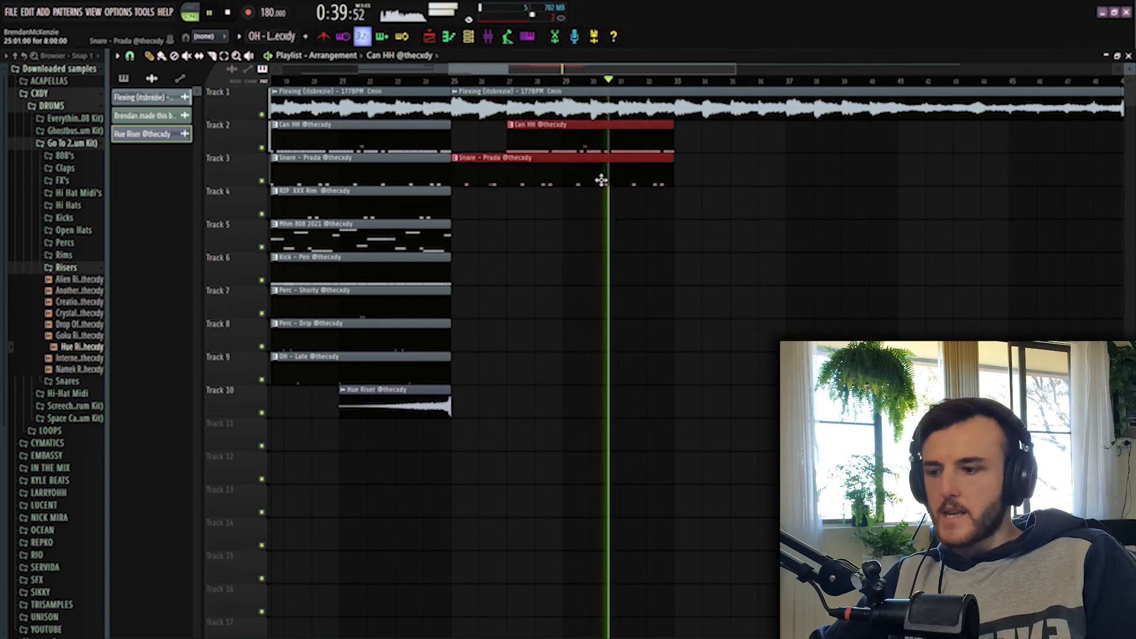
pyautogui.hotkey('ctrl', 's')
pyautogui.click(573, 10)
pyautogui.hotkey('ctrl', 'b')
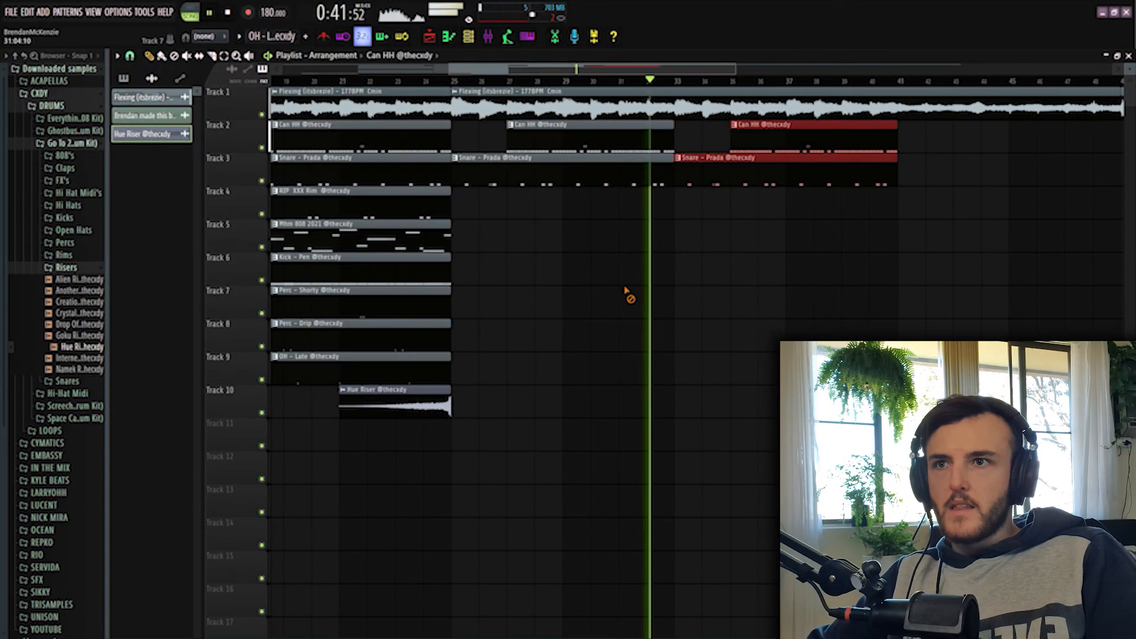
# - Adjust the duplicated Can HH clip on Track 2 to run from bar 33 to bar 40
pyautogui.rightClick(626, 290)
pyautogui.moveTo(743, 129); pyautogui.dragTo(680, 142)
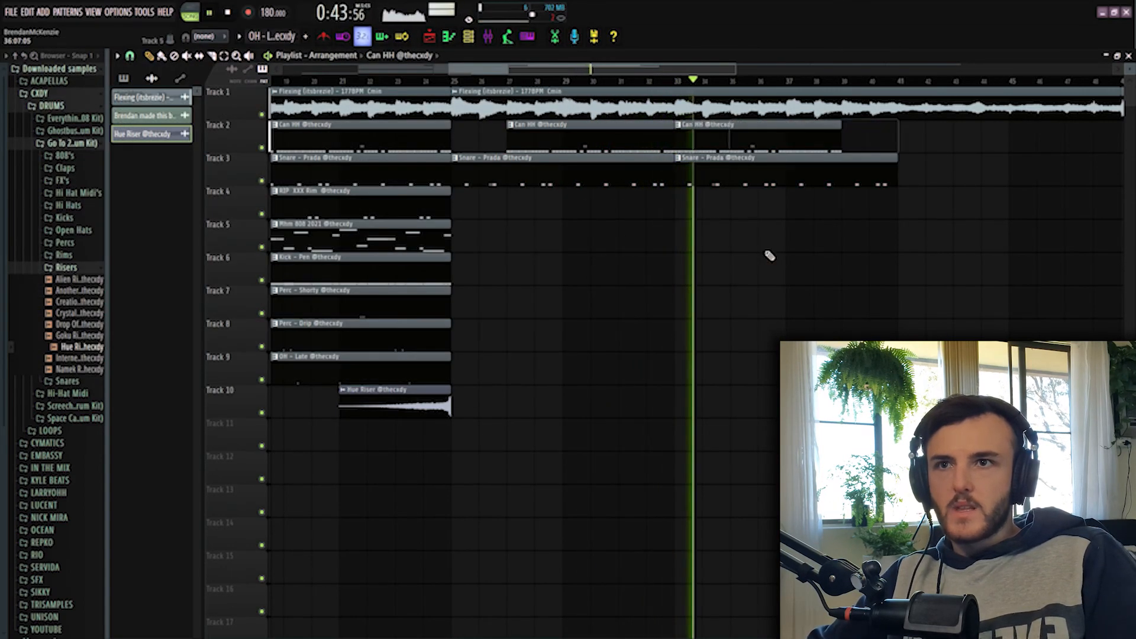
pyautogui.moveTo(780, 146); pyautogui.dragTo(835, 147)
pyautogui.press('space')
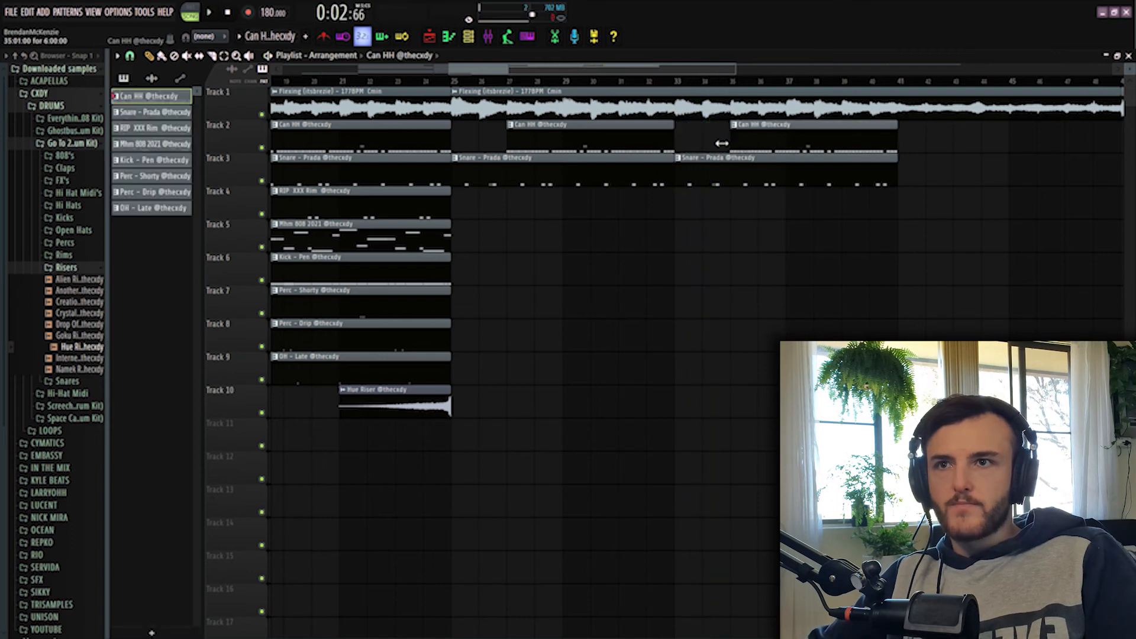
pyautogui.moveTo(722, 143); pyautogui.dragTo(681, 143)
# - Place two Mhm 808 2021 clips on Track 5 at bars 33 and 41
pyautogui.click(367, 239)
pyautogui.moveTo(686, 244); pyautogui.dragTo(758, 250)
pyautogui.scroll(-4, 688, 198)
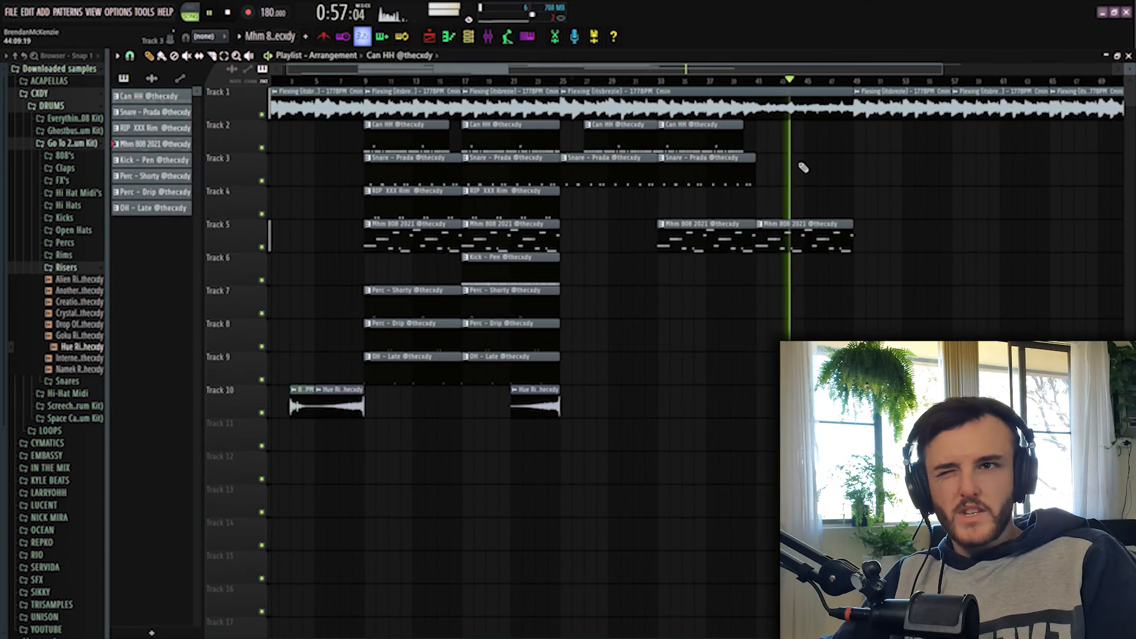
# - Duplicate the drum and riser clips from bar 9 onward to bar 49 and add a Hue Riser clip on Track 10 leading into bar 49
pyautogui.scroll(-3, 803, 168)
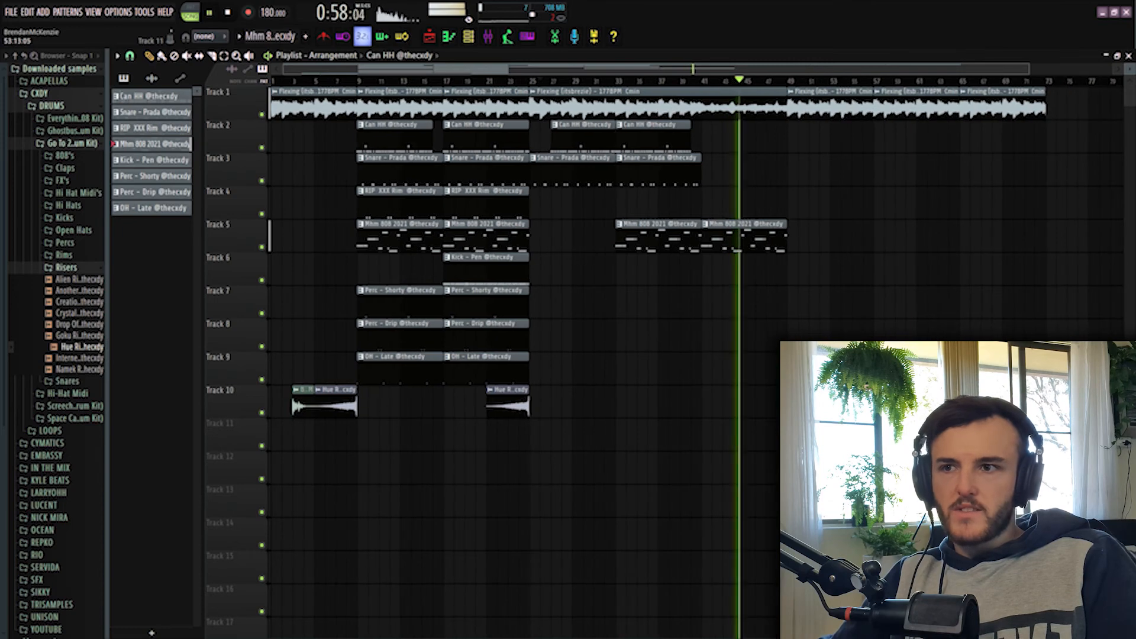
pyautogui.moveTo(832, 437); pyautogui.dragTo(733, 319)
pyautogui.moveTo(512, 406); pyautogui.dragTo(773, 396)
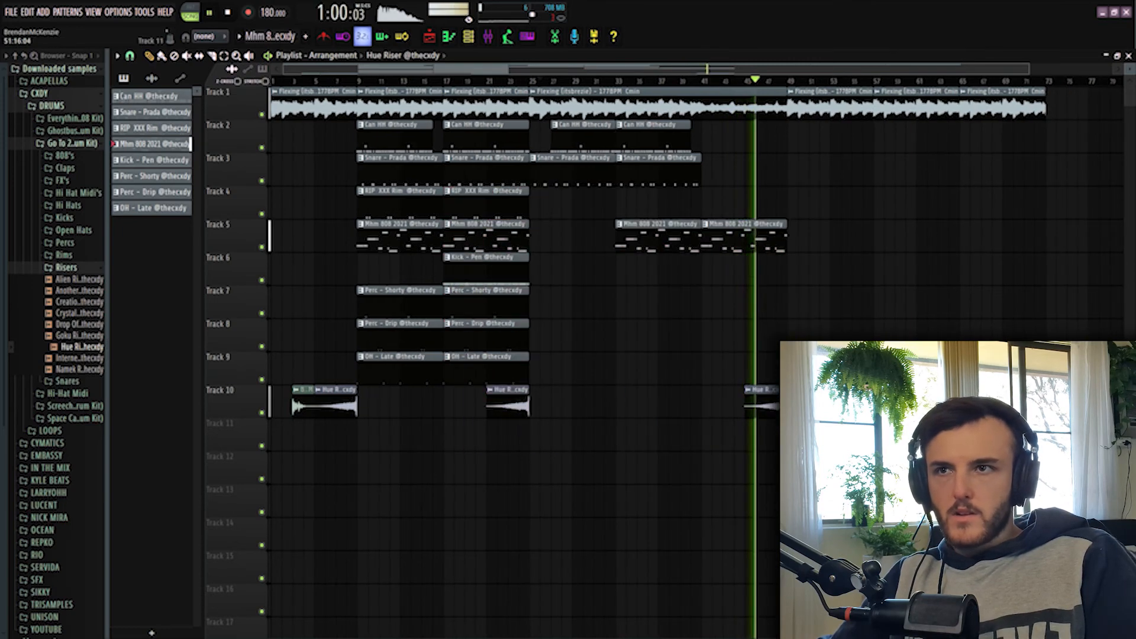
pyautogui.hotkey('ctrl', 'z')
pyautogui.moveTo(852, 483); pyautogui.dragTo(379, 121)
pyautogui.moveTo(396, 158); pyautogui.dragTo(824, 158)
pyautogui.click(493, 426)
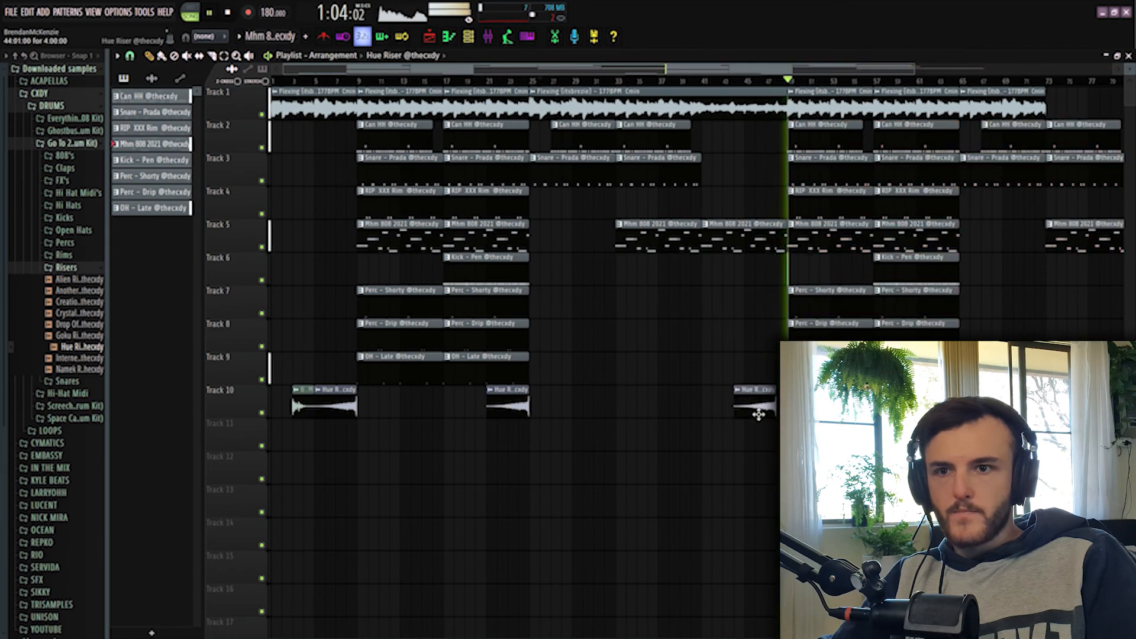
# - Shorten the bar 41 808 clip to end at bar 48 and delete the surplus duplicated 808, snare and hi-hat clips near the end
pyautogui.scroll(-2, 740, 450)
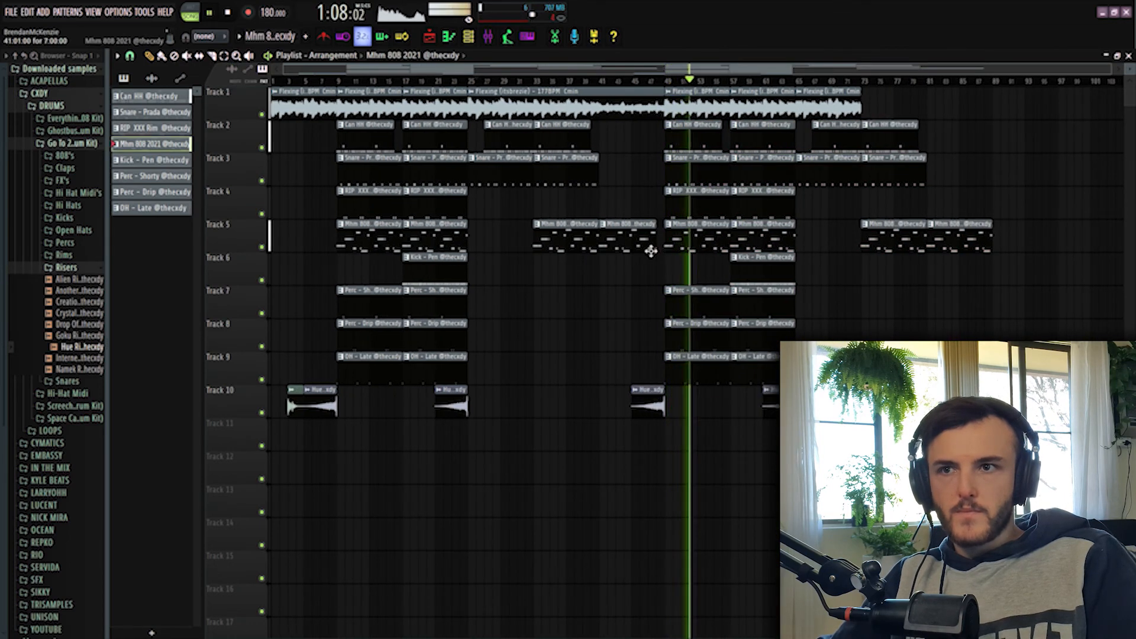
pyautogui.rightClick(947, 240)
pyautogui.rightClick(888, 244)
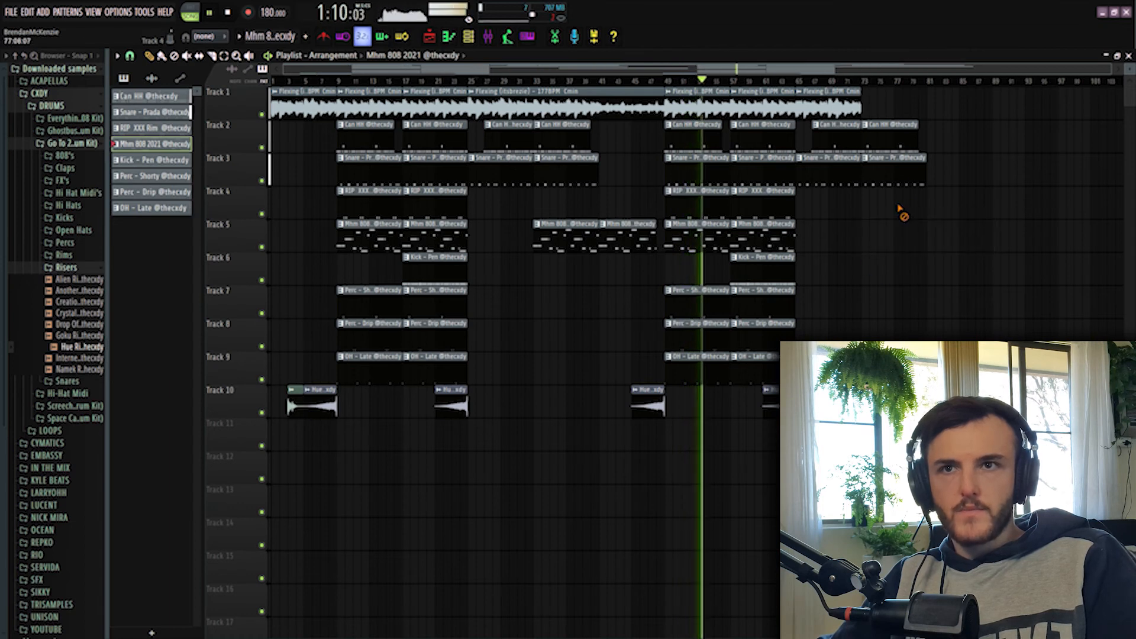
pyautogui.rightClick(897, 175)
pyautogui.rightClick(885, 142)
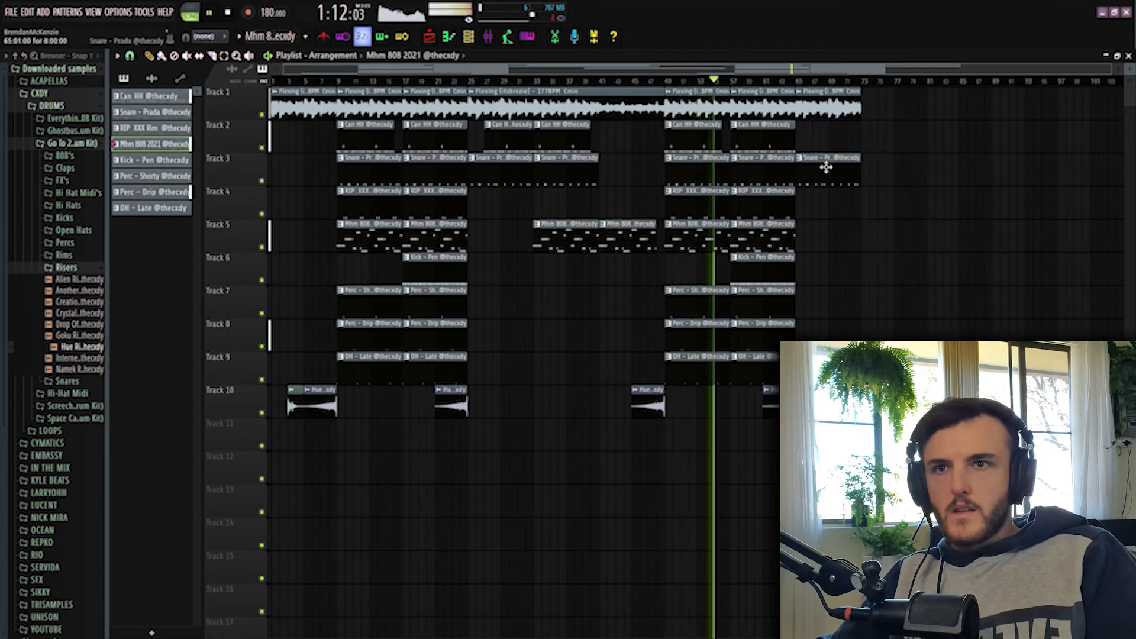
pyautogui.rightClick(828, 167)
# - Place Snare - Prada and Can HH clips on Tracks 3 and 2 from bar 65 to bar 73
pyautogui.moveTo(407, 151)
pyautogui.mouseDown()
pyautogui.moveTo(837, 151)
pyautogui.moveTo(824, 149)
pyautogui.mouseUp()
pyautogui.moveTo(367, 159); pyautogui.dragTo(832, 147)
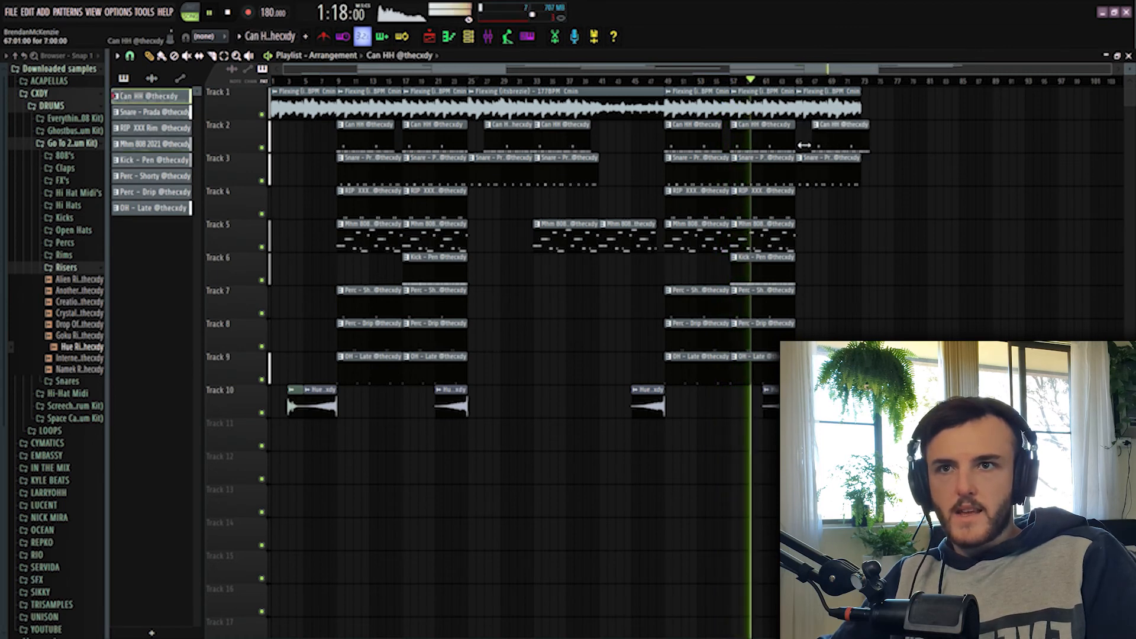
pyautogui.moveTo(840, 145); pyautogui.dragTo(832, 146)
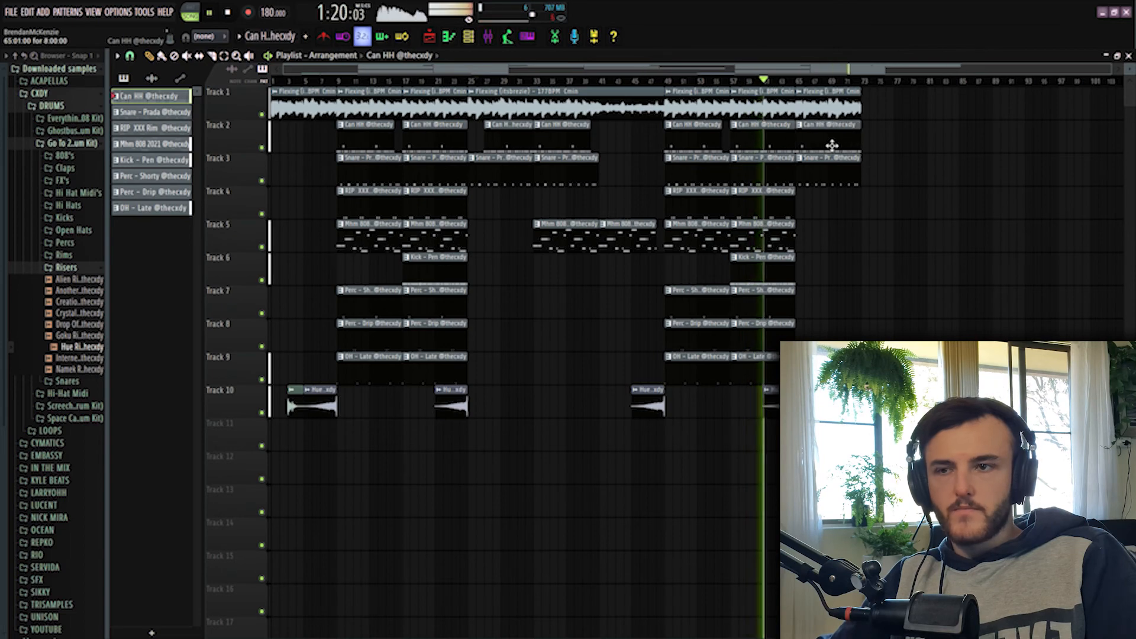
# - Create an automation clip for the Master track's volume in the mixer
pyautogui.press('F9')
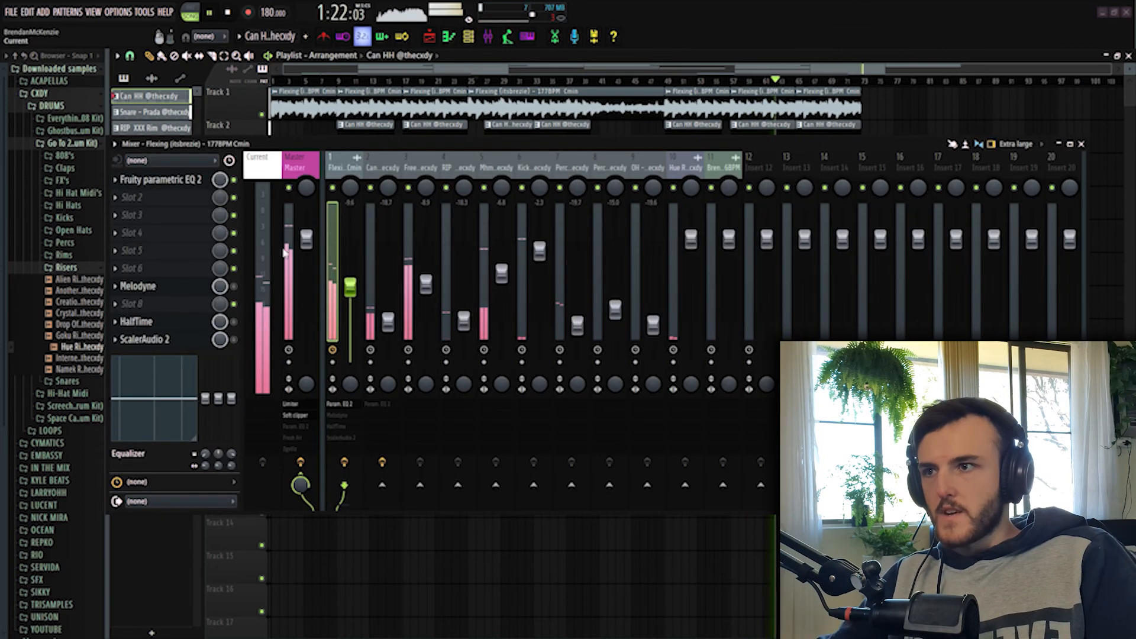
pyautogui.rightClick(306, 245)
pyautogui.click(350, 331)
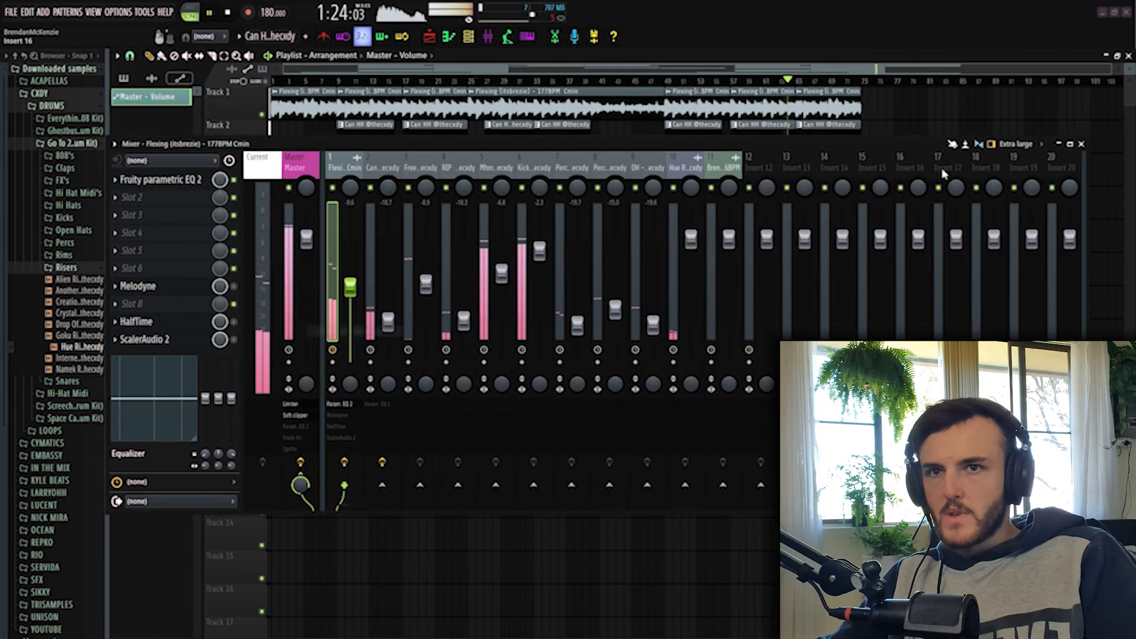
pyautogui.click(1082, 145)
# - Add a master volume point of 0.8 at bar 65 and fade the automation down to 0% at bar 73
pyautogui.scroll(3, 888, 418)
pyautogui.rightClick(899, 437)
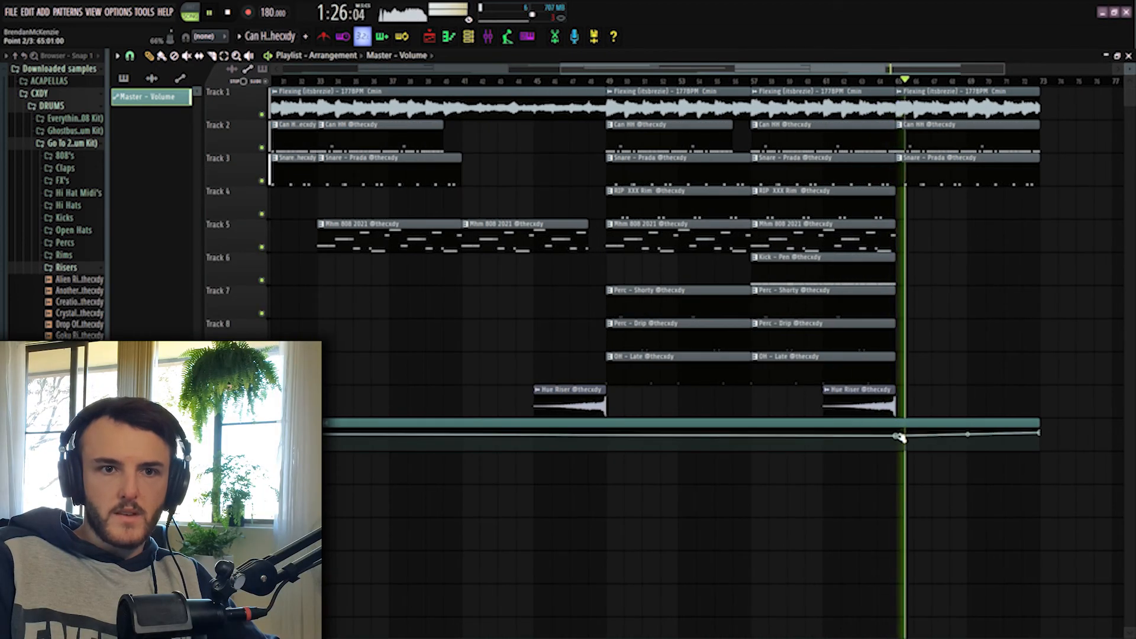
pyautogui.click(942, 624)
pyautogui.write('0.8')
pyautogui.press('Return')
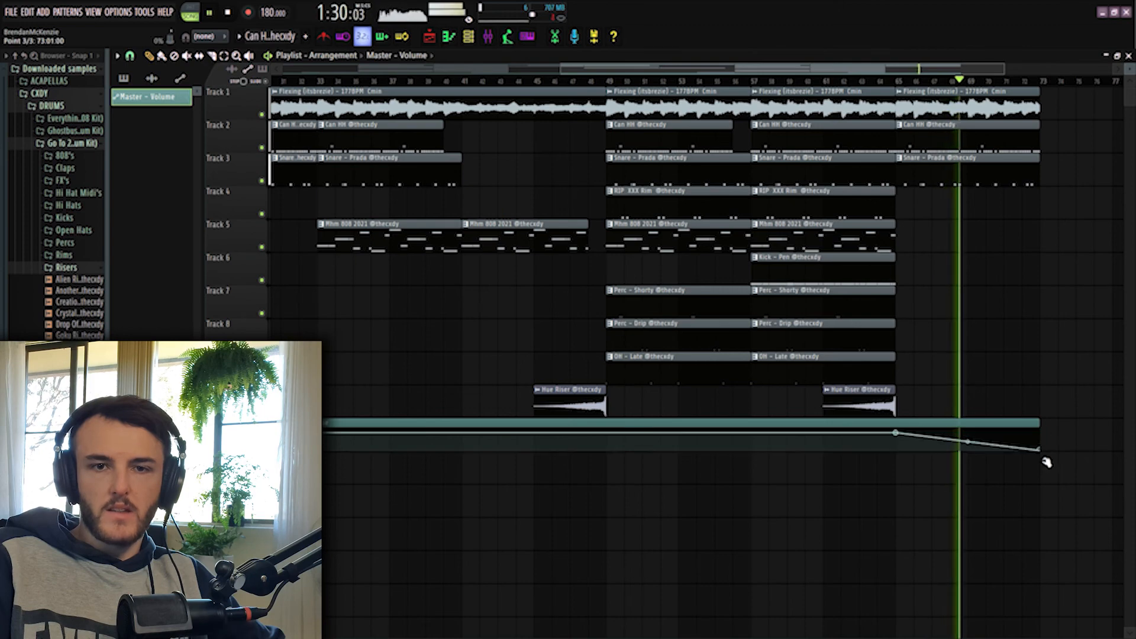
pyautogui.scroll(-3, 954, 530)
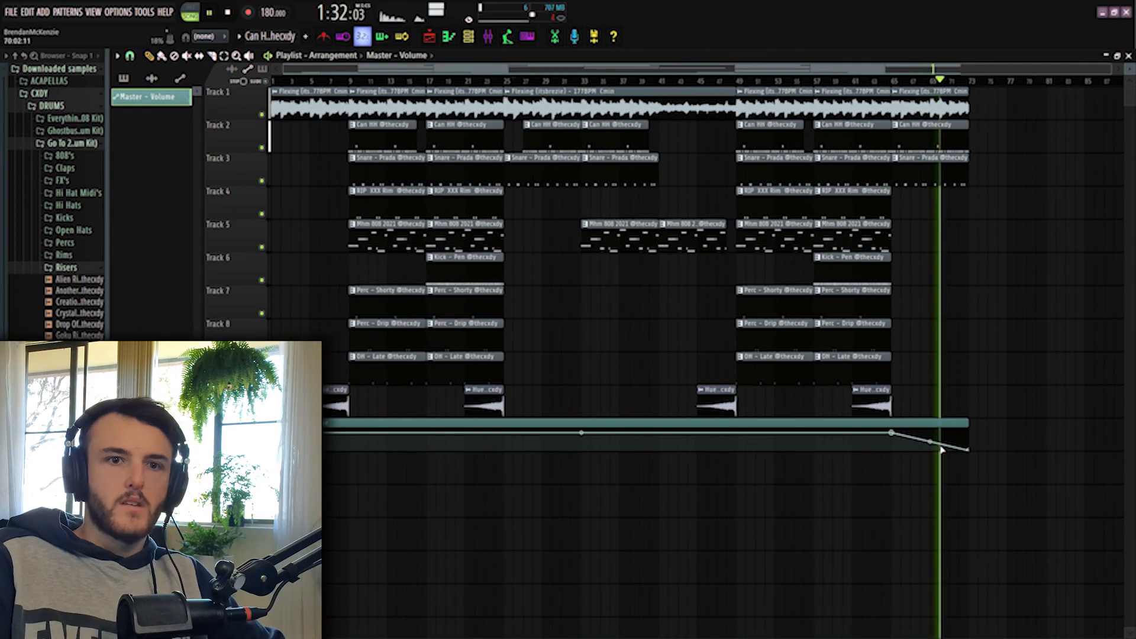